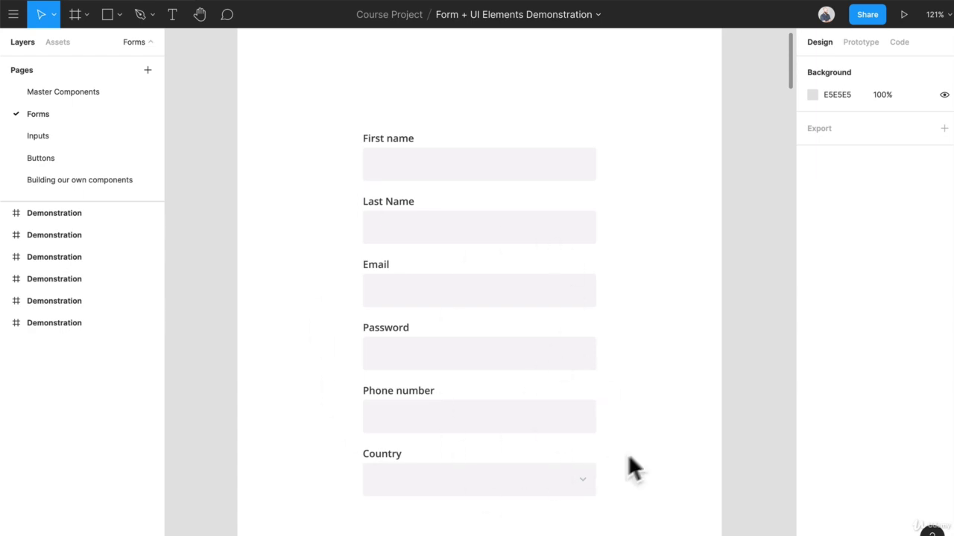
# - Duplicate the Demonstration frame holding the six-field sign-up form, placing the copy beside the original
pyautogui.scroll(-4, 604, 231)
pyautogui.hscroll(2, 604, 231)
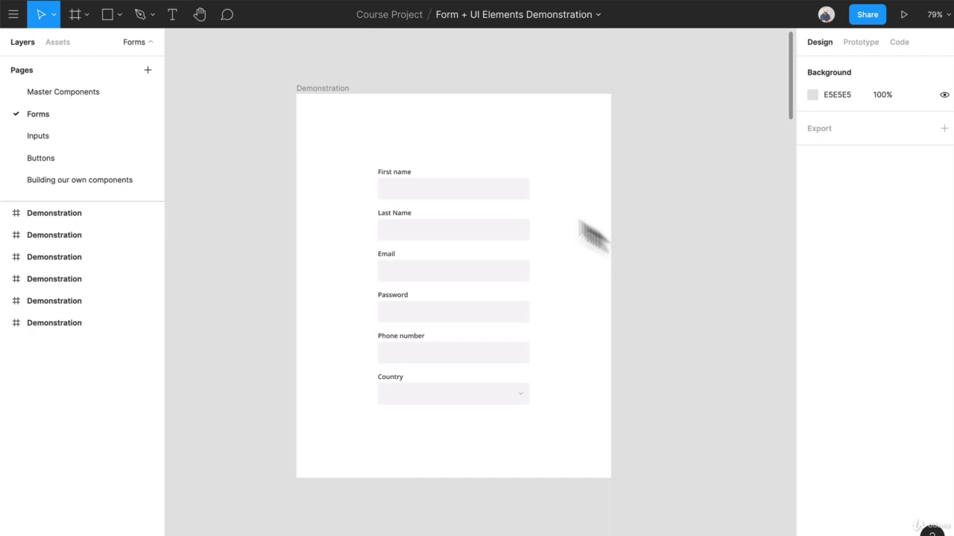
pyautogui.click(328, 91)
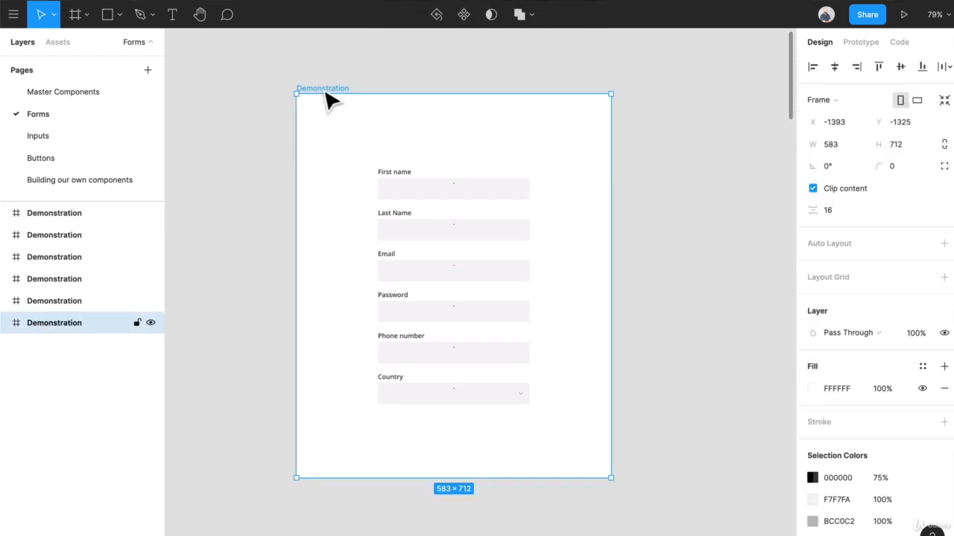
pyautogui.press('super+v')
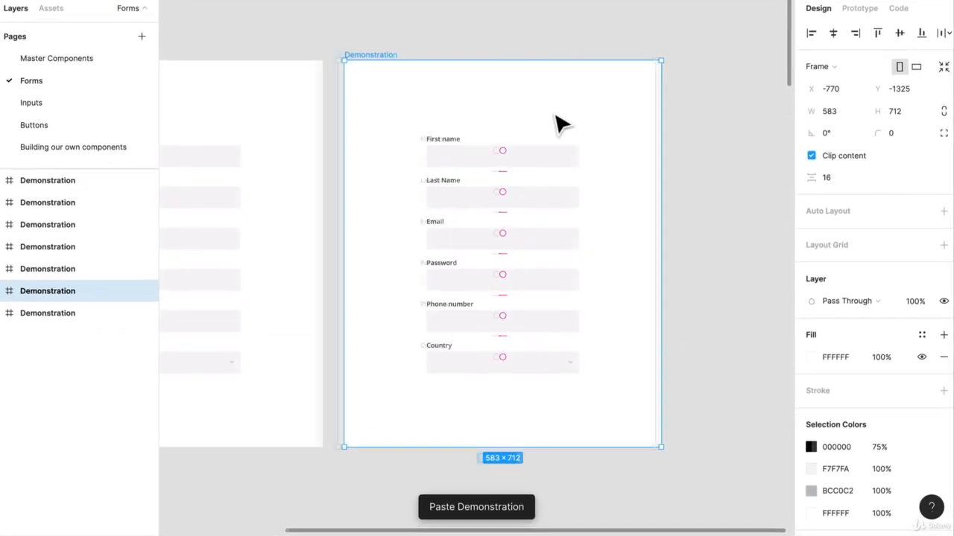
pyautogui.scroll(5, 527, 209)
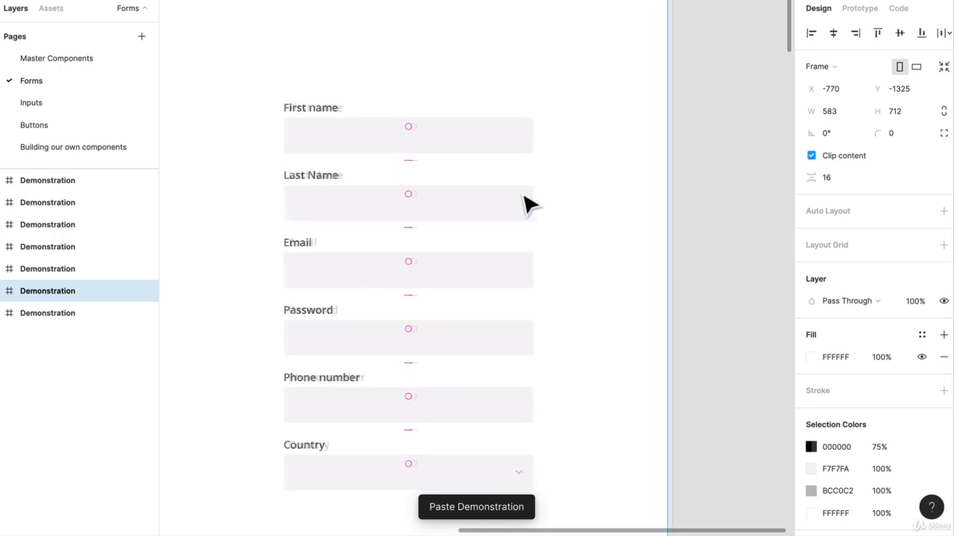
pyautogui.hscroll(-3, 527, 208)
pyautogui.scroll(-2, 527, 209)
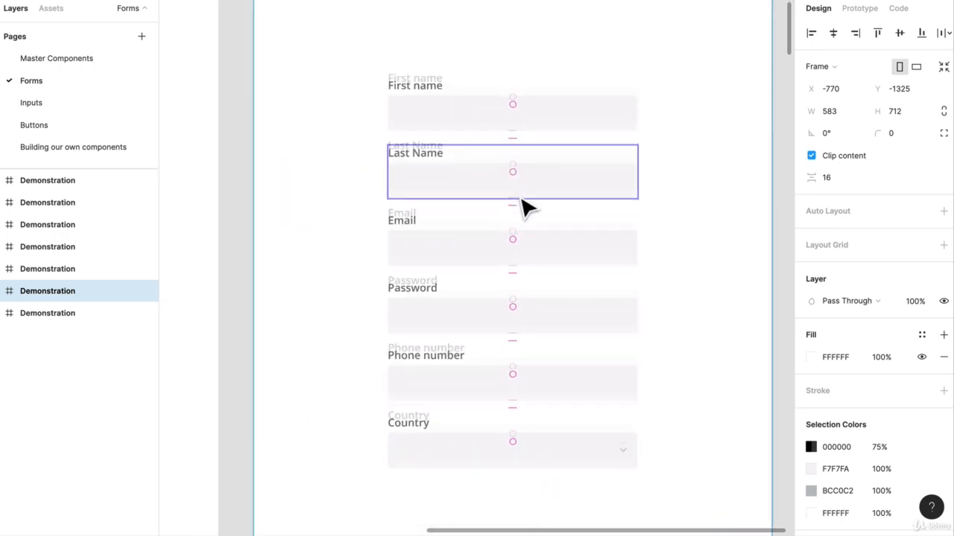
pyautogui.click(649, 159)
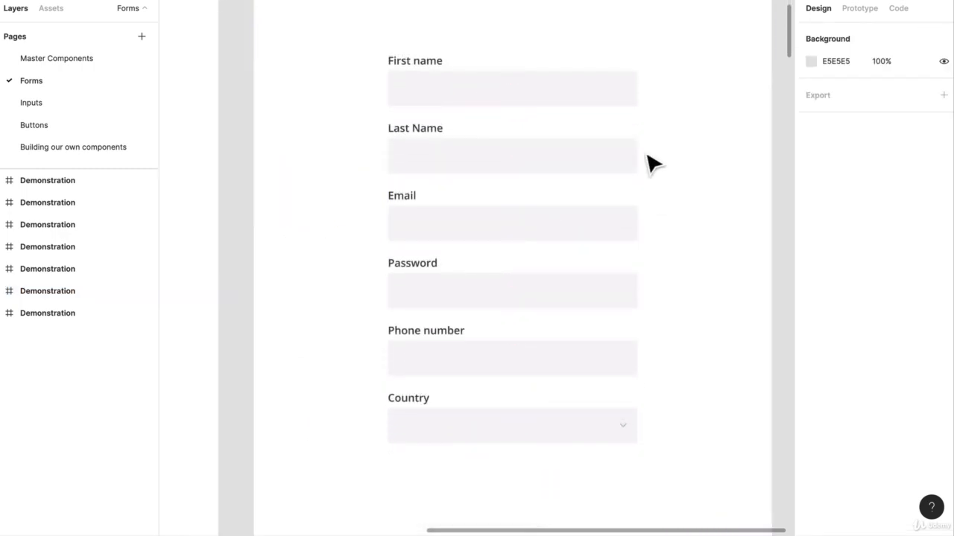
pyautogui.scroll(1, 649, 159)
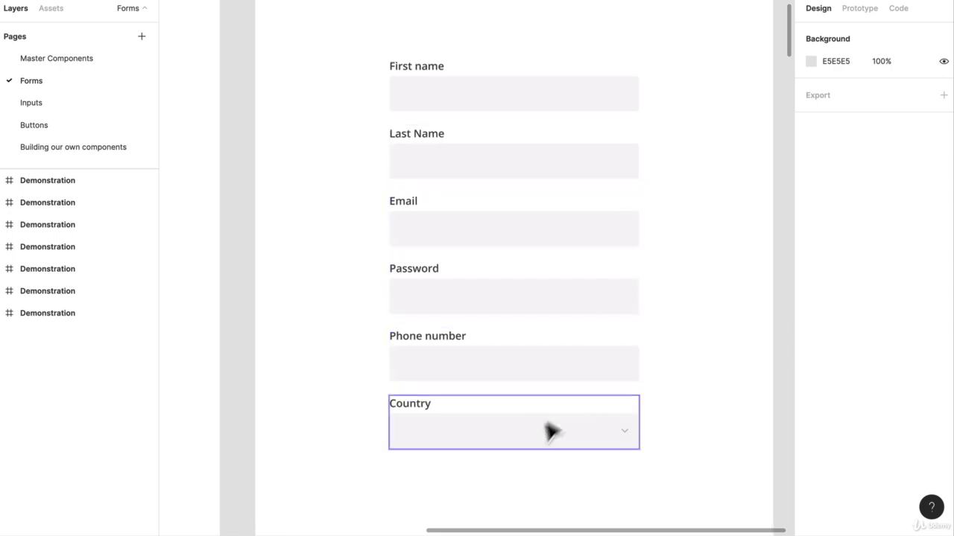
# - Delete the Country, Phone number and Last Name fields from the copied sign-up form
pyautogui.click(540, 450)
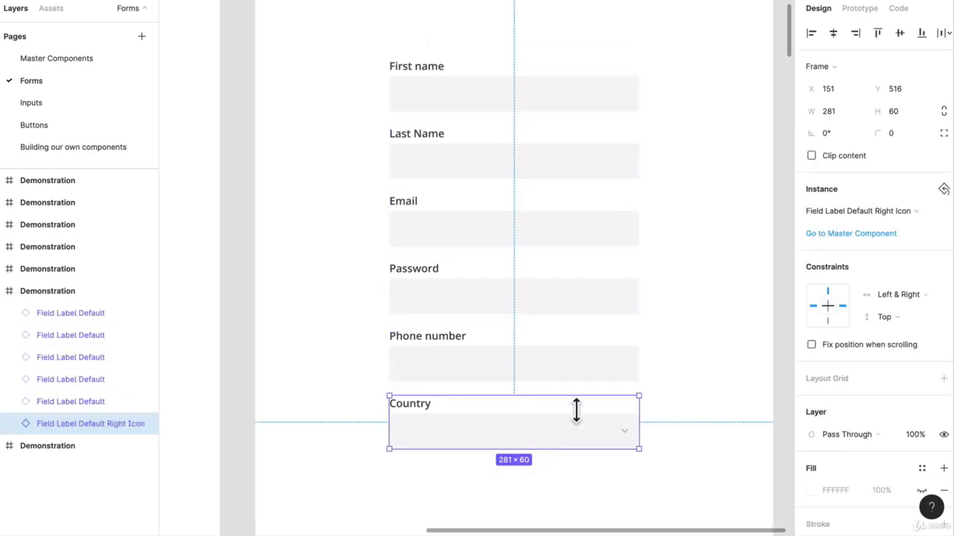
pyautogui.press('Delete')
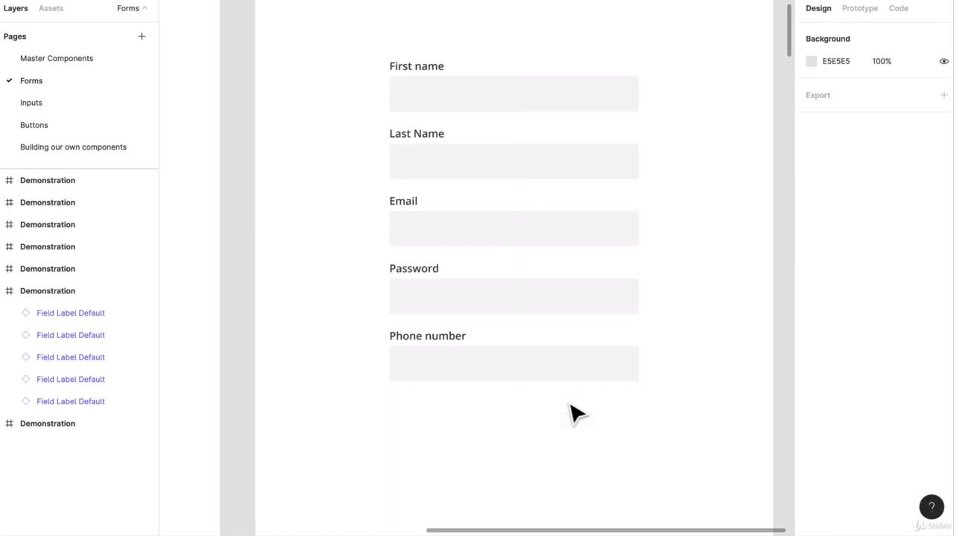
pyautogui.click(566, 385)
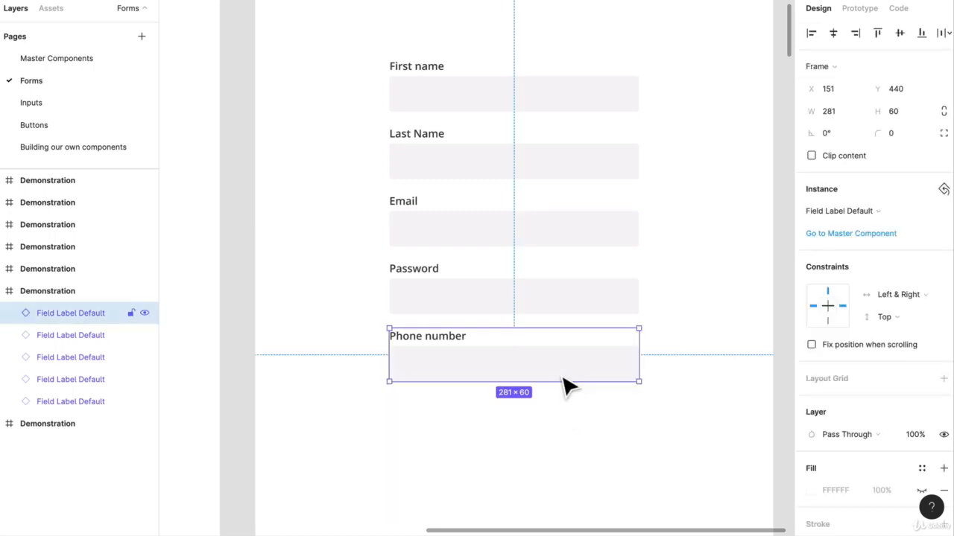
pyautogui.press('Delete')
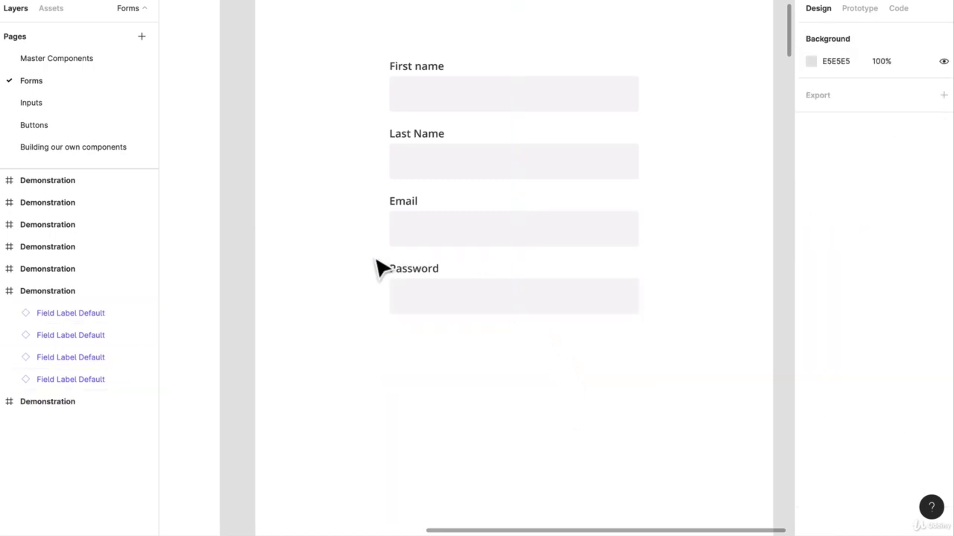
pyautogui.click(492, 160)
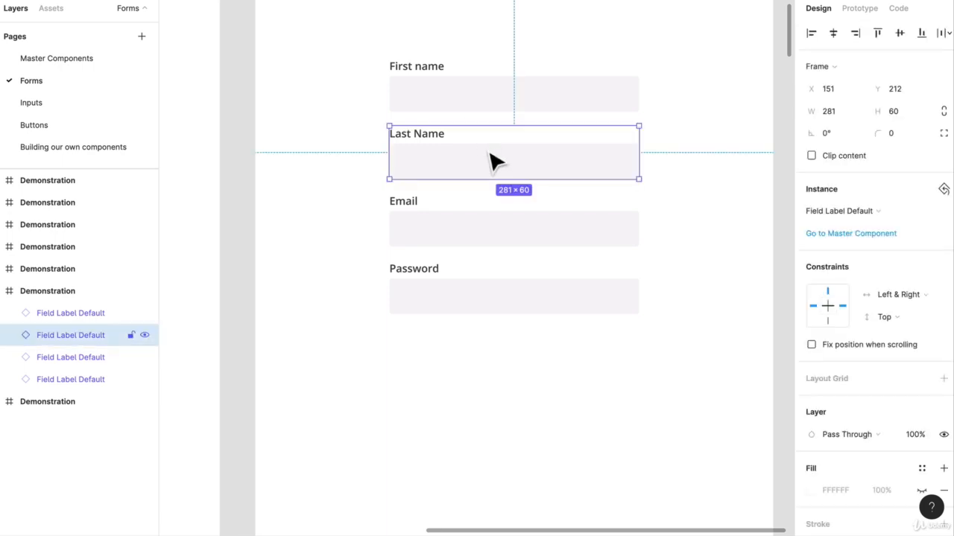
pyautogui.press('Delete')
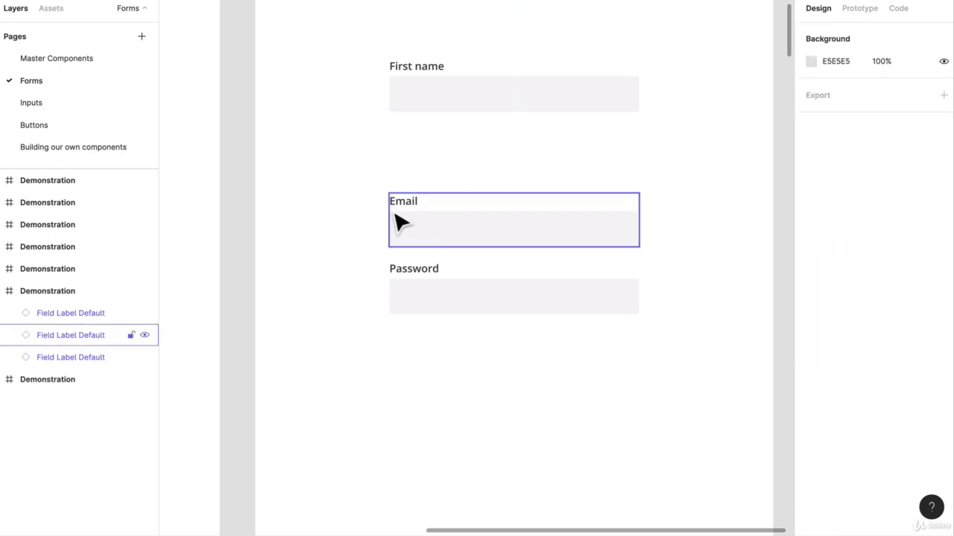
# - Move the Email and Password fields up together to close the gap beneath the First name field
pyautogui.click(443, 234)
pyautogui.keyDown('shift'); pyautogui.click(443, 296); pyautogui.keyUp('shift')
pyautogui.moveTo(442, 296); pyautogui.dragTo(433, 220)
# - Change the First name label in the shortened form to "Full name"
pyautogui.click(432, 74)
pyautogui.doubleClick(434, 80)
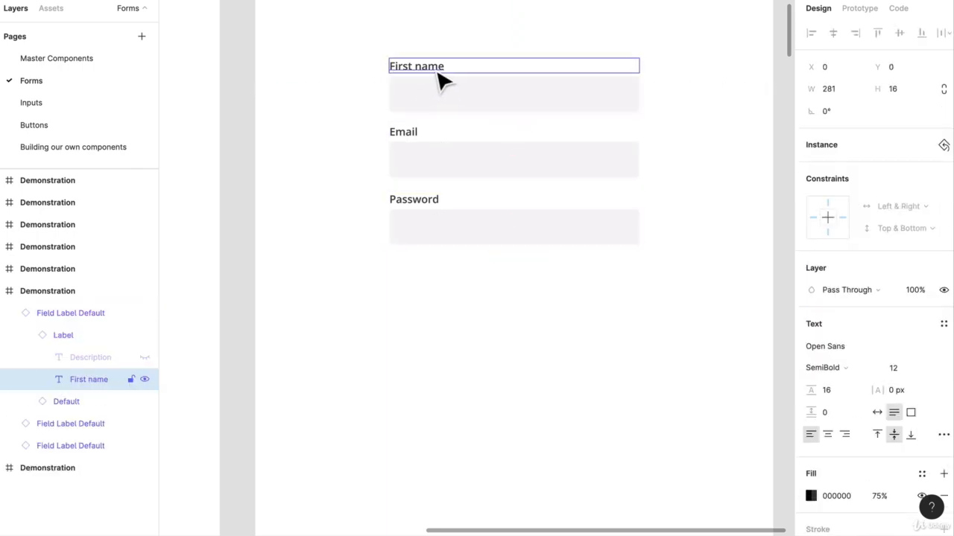
pyautogui.press('Return')
pyautogui.write('Full name')
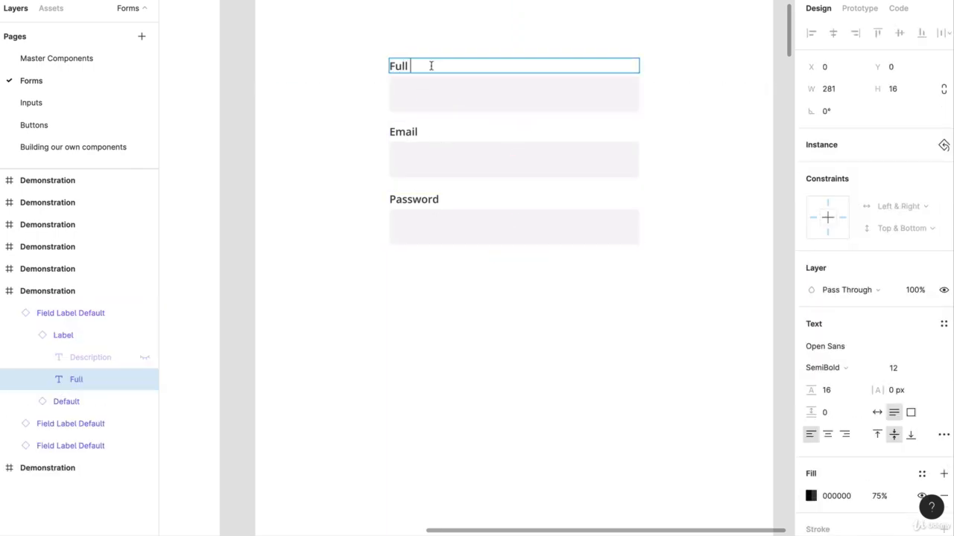
pyautogui.click(454, 293)
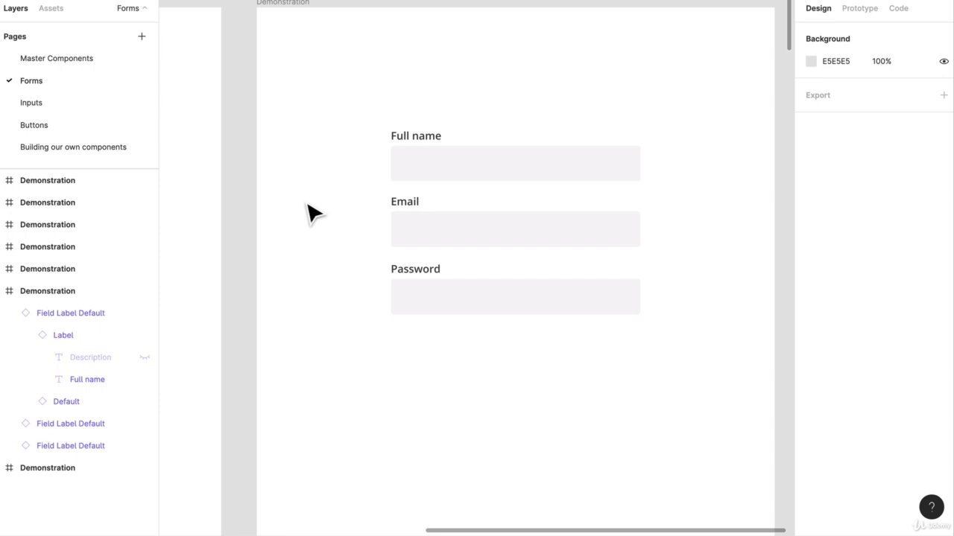
# - Duplicate the Demonstration frame containing the four-field form that starts with Credit card number, placing the copy beside the original
pyautogui.scroll(-3, 313, 214)
pyautogui.hscroll(-5, 313, 214)
pyautogui.scroll(-5, 313, 214)
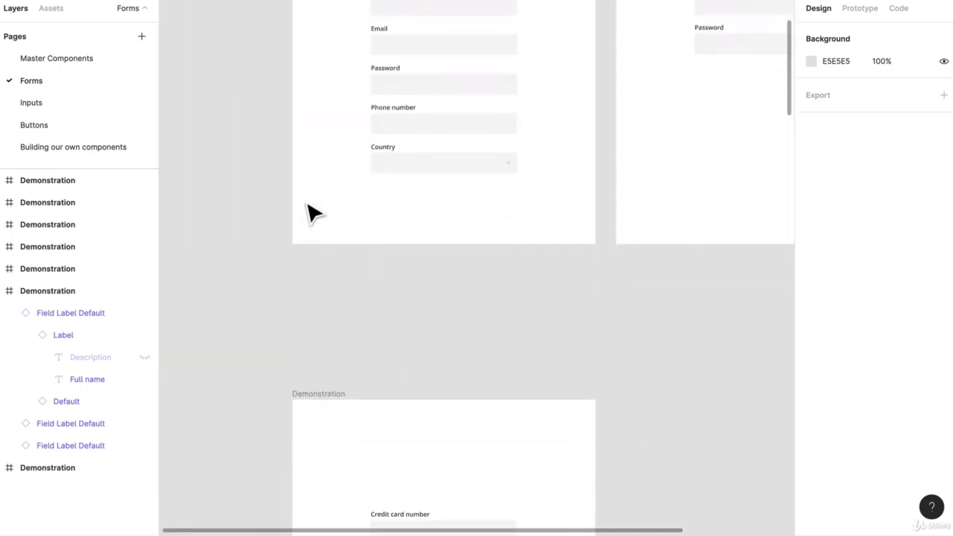
pyautogui.scroll(-5, 313, 214)
pyautogui.scroll(5, 390, 256)
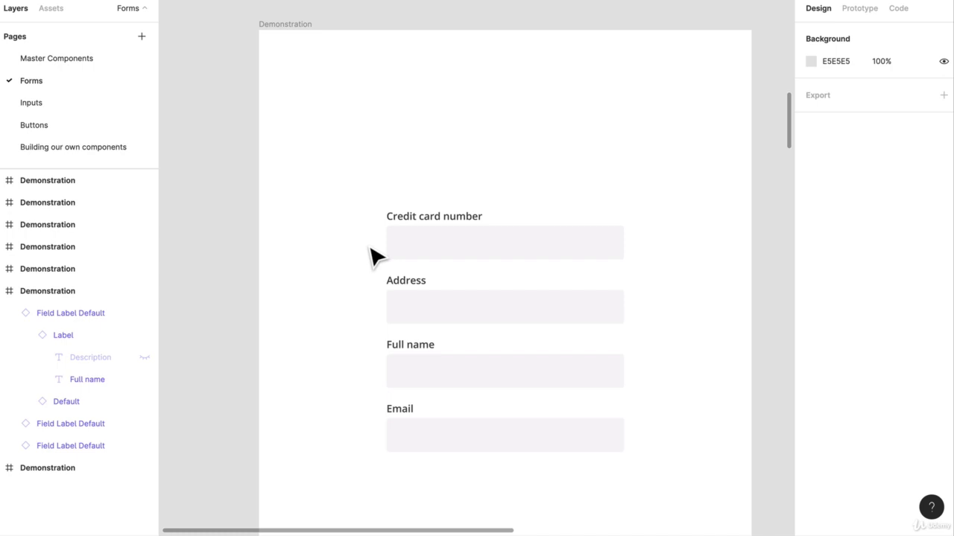
pyautogui.scroll(-1, 371, 247)
pyautogui.hscroll(1, 370, 247)
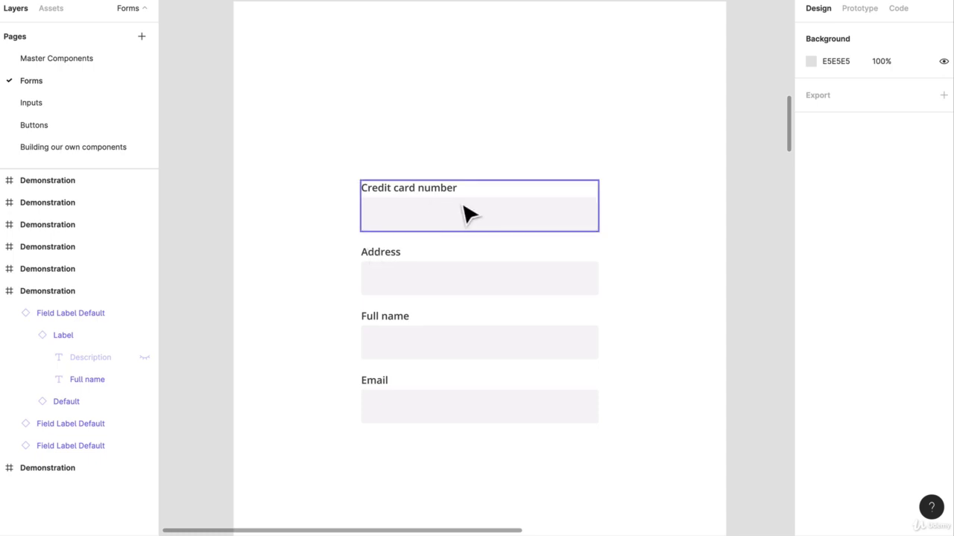
pyautogui.hscroll(3, 469, 187)
pyautogui.scroll(-2, 477, 154)
pyautogui.click(265, 35)
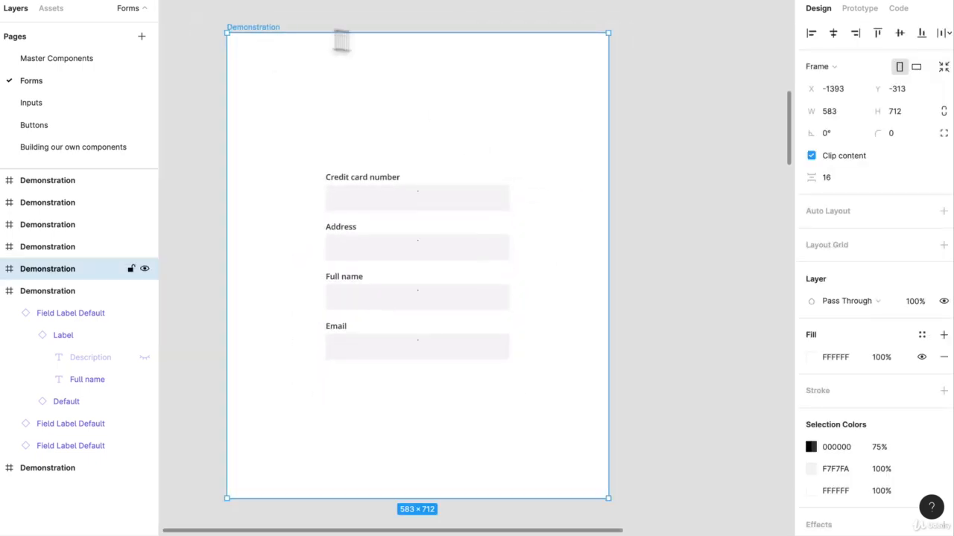
pyautogui.hotkey('ctrl', 'v')
pyautogui.hscroll(4, 566, 111)
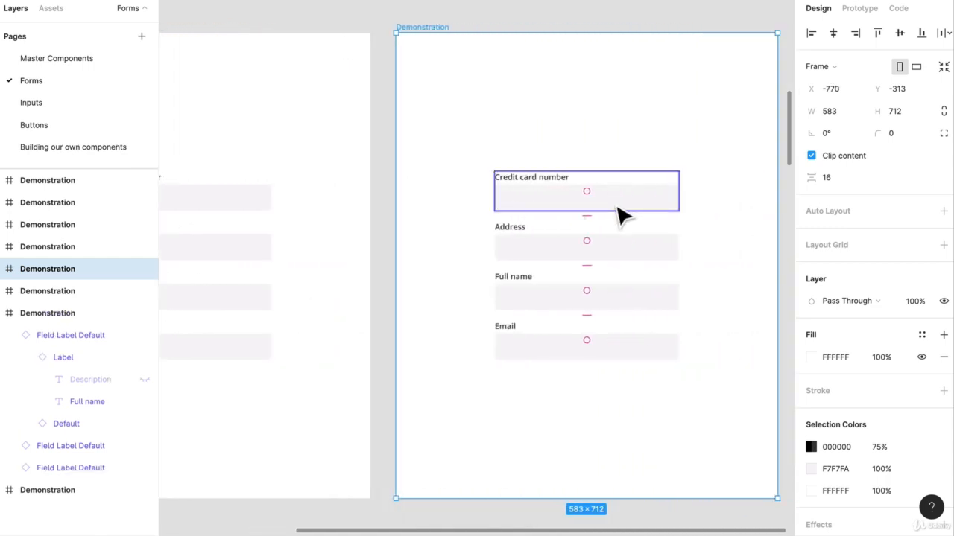
# - Reorder the copied form's fields to Full name, Email, Address and Credit card number, spaced 16 px apart
pyautogui.moveTo(617, 211); pyautogui.dragTo(626, 431)
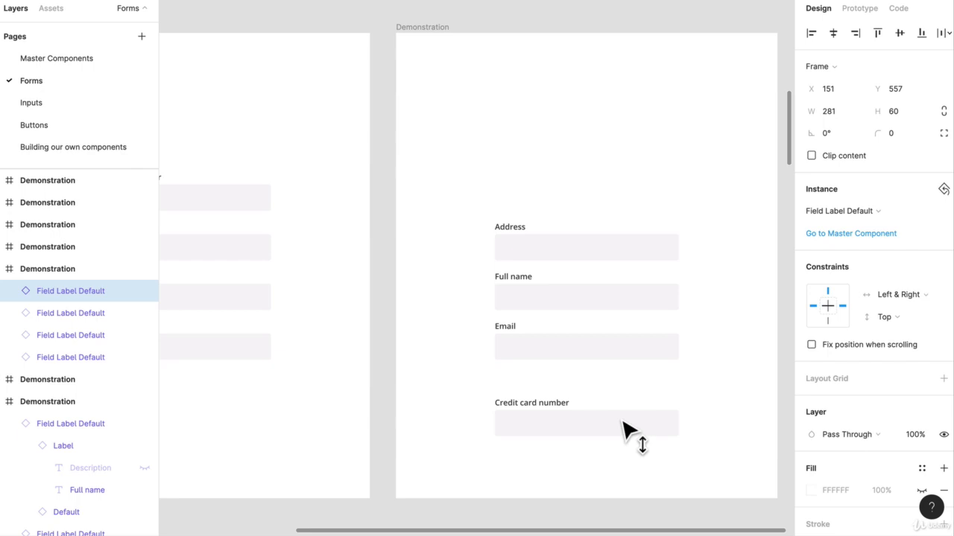
pyautogui.moveTo(605, 271); pyautogui.dragTo(602, 392)
pyautogui.click(611, 283)
pyautogui.keyDown('shift'); pyautogui.click(613, 339); pyautogui.keyUp('shift')
pyautogui.moveTo(613, 339); pyautogui.dragTo(607, 215)
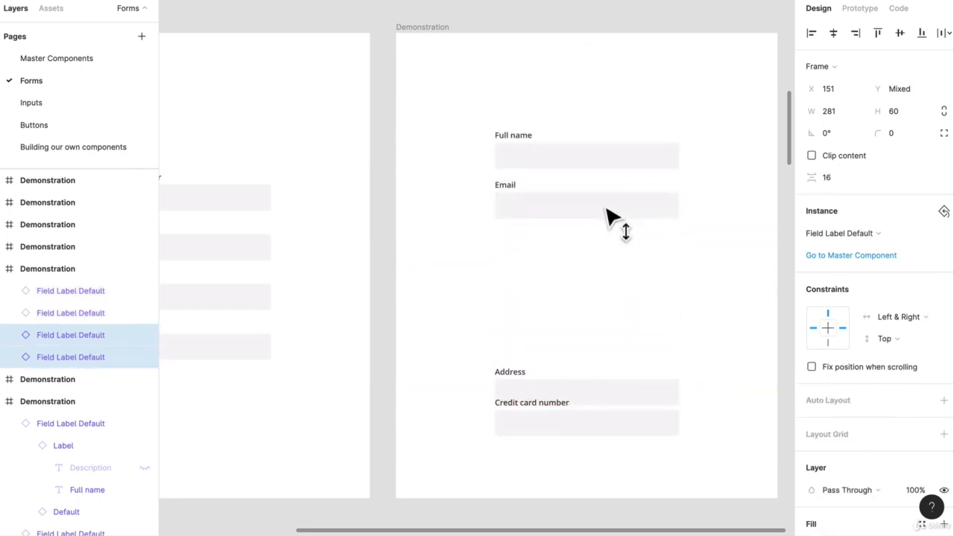
pyautogui.click(601, 315)
pyautogui.moveTo(596, 388); pyautogui.dragTo(586, 261)
pyautogui.moveTo(611, 428); pyautogui.dragTo(598, 319)
# - Move all four reordered fields down together so the group is vertically centred in the frame
pyautogui.moveTo(624, 362); pyautogui.dragTo(567, 166)
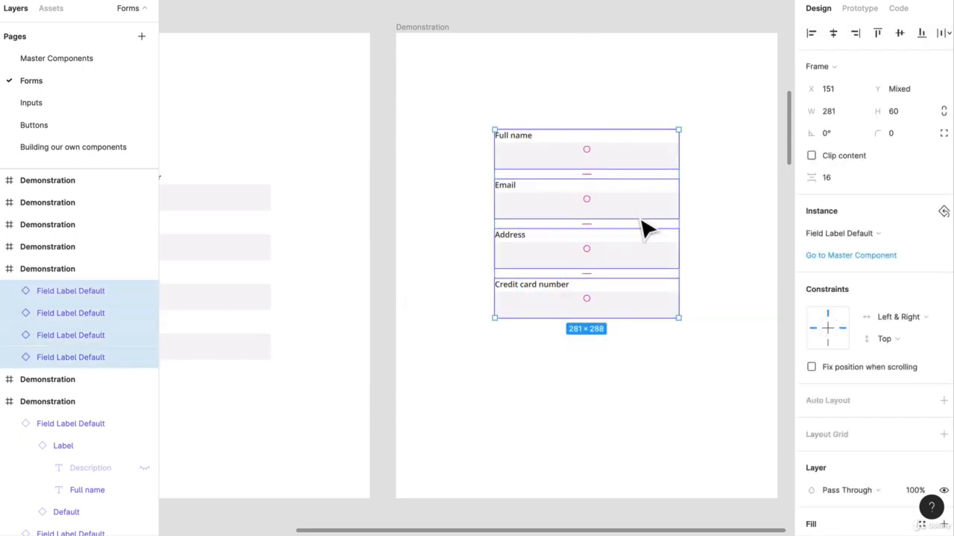
pyautogui.moveTo(643, 226); pyautogui.dragTo(639, 270)
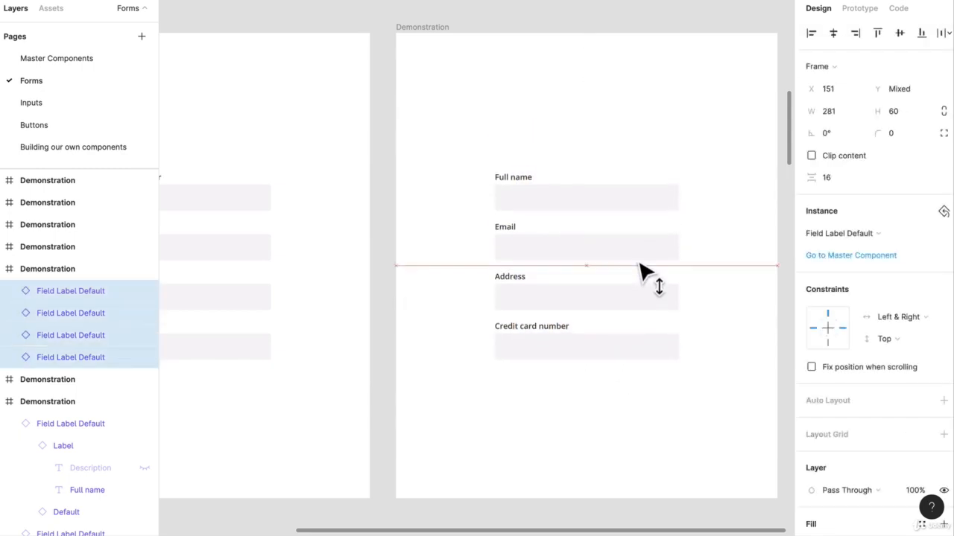
pyautogui.click(633, 434)
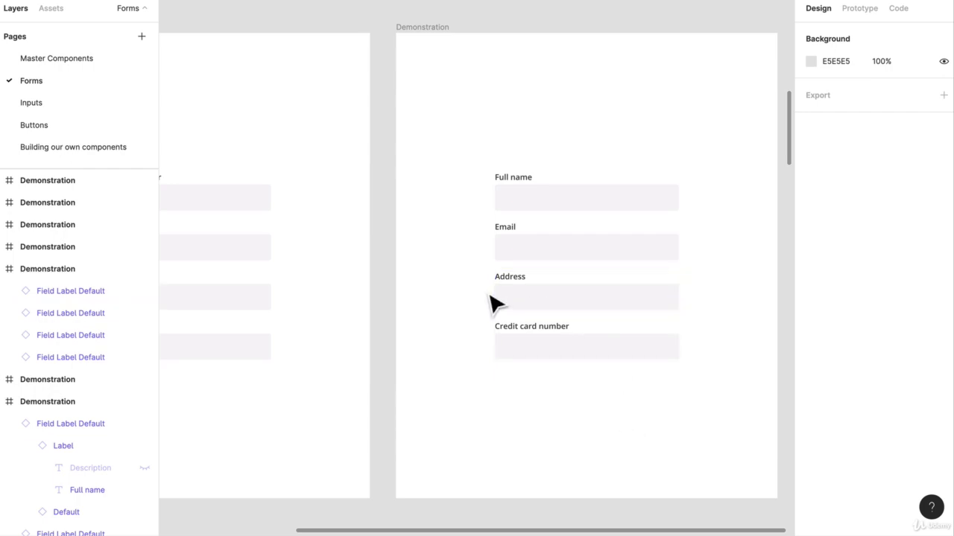
# - Compare the two four-field card forms and examine the fields of the longer payment form below them
pyautogui.scroll(-2, 473, 237)
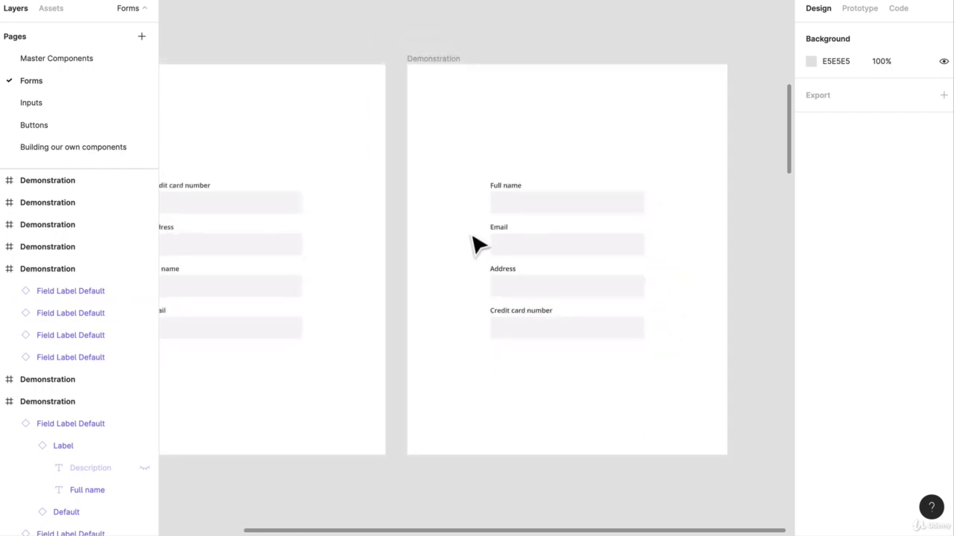
pyautogui.hscroll(-1, 474, 237)
pyautogui.hscroll(2, 485, 191)
pyautogui.hscroll(-5, 486, 199)
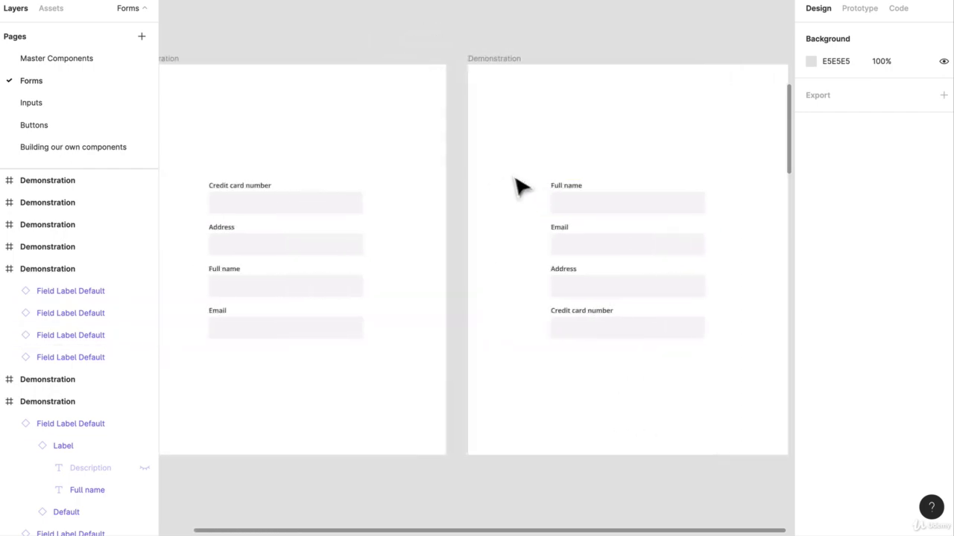
pyautogui.scroll(-10, 498, 274)
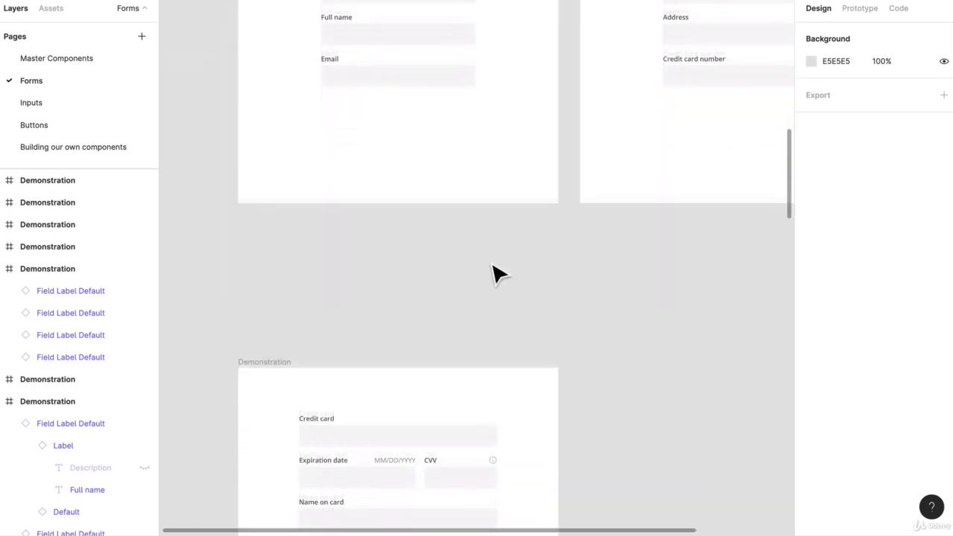
pyautogui.scroll(-4, 533, 315)
pyautogui.hscroll(-1, 533, 315)
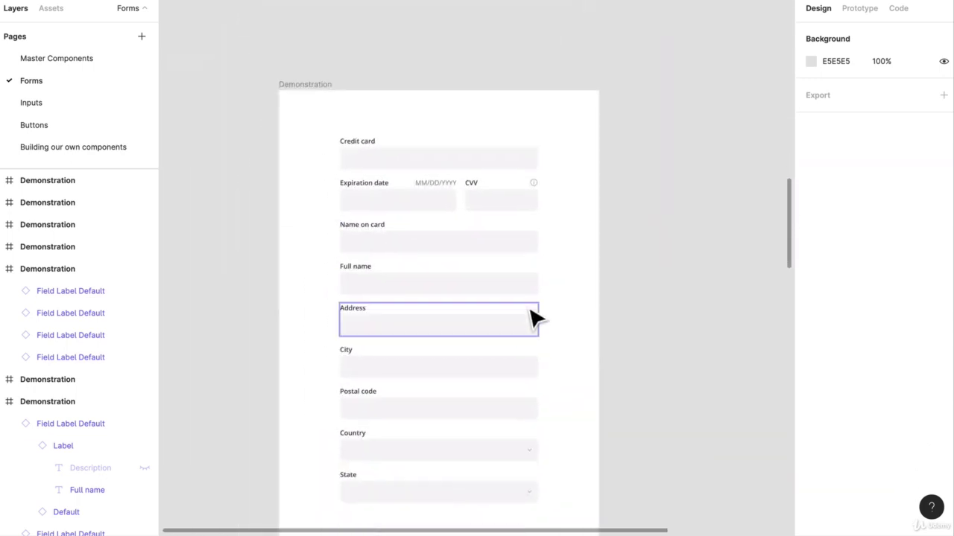
pyautogui.scroll(3, 588, 313)
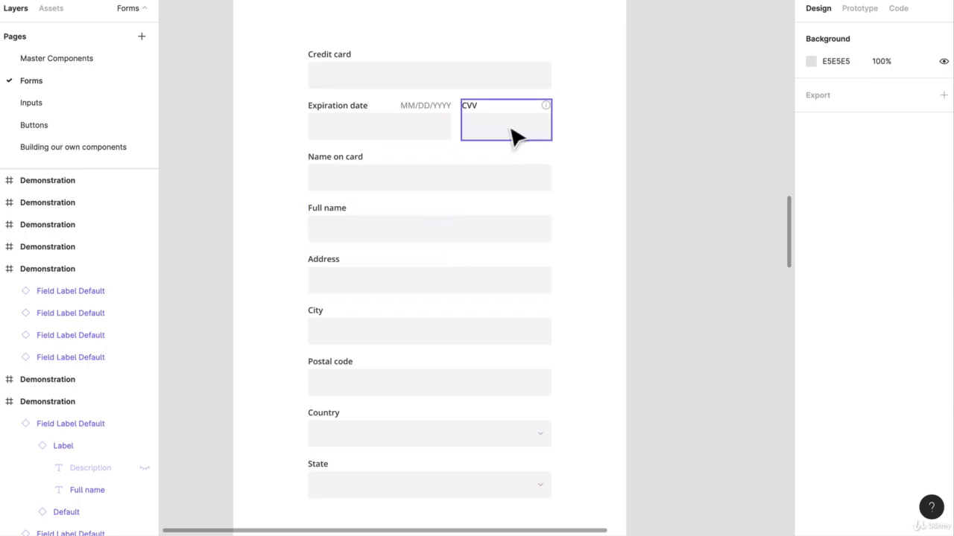
pyautogui.scroll(-2, 589, 177)
pyautogui.hscroll(1, 590, 176)
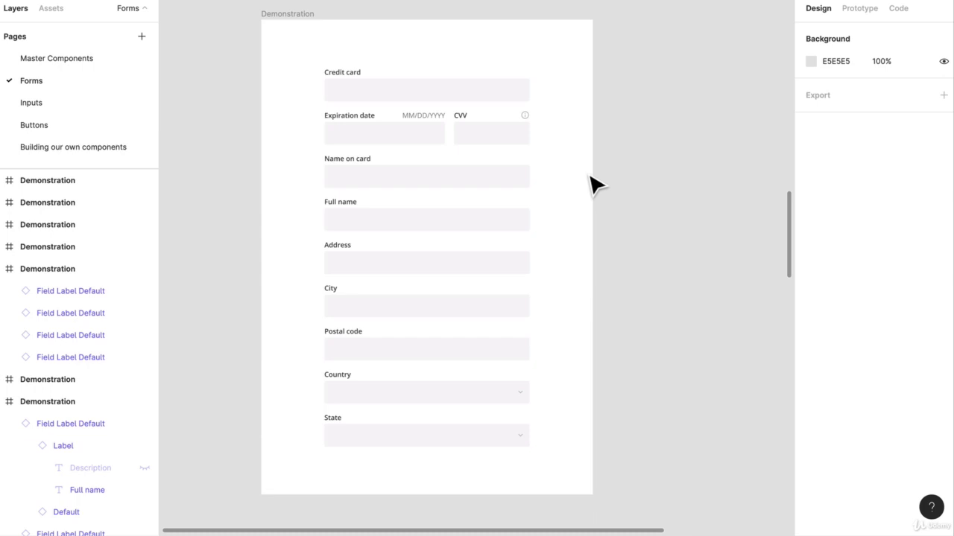
# - Duplicate the Demonstration frame with the long payment form, placing the copy beside the original
pyautogui.hscroll(2, 589, 176)
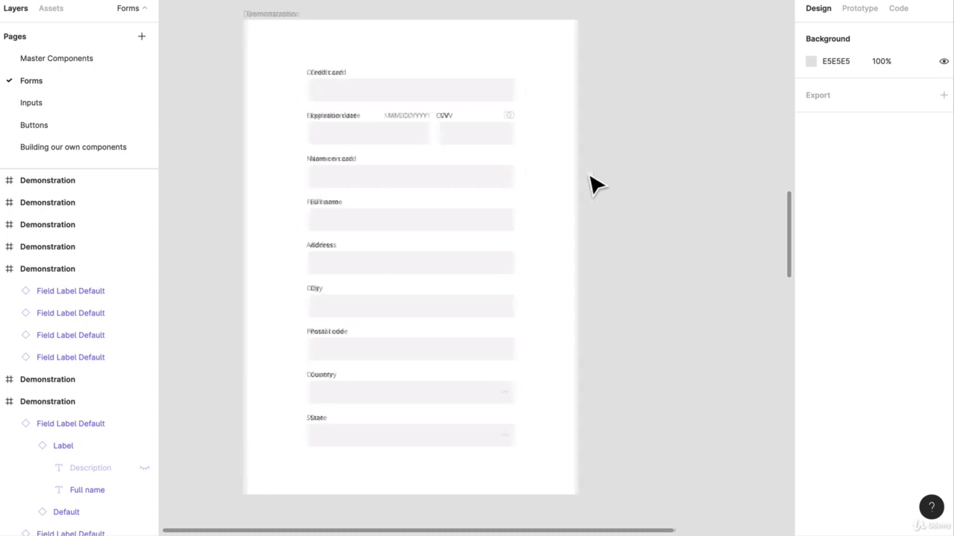
pyautogui.click(288, 27)
pyautogui.hotkey('ctrl', 'v')
pyautogui.hscroll(4, 526, 107)
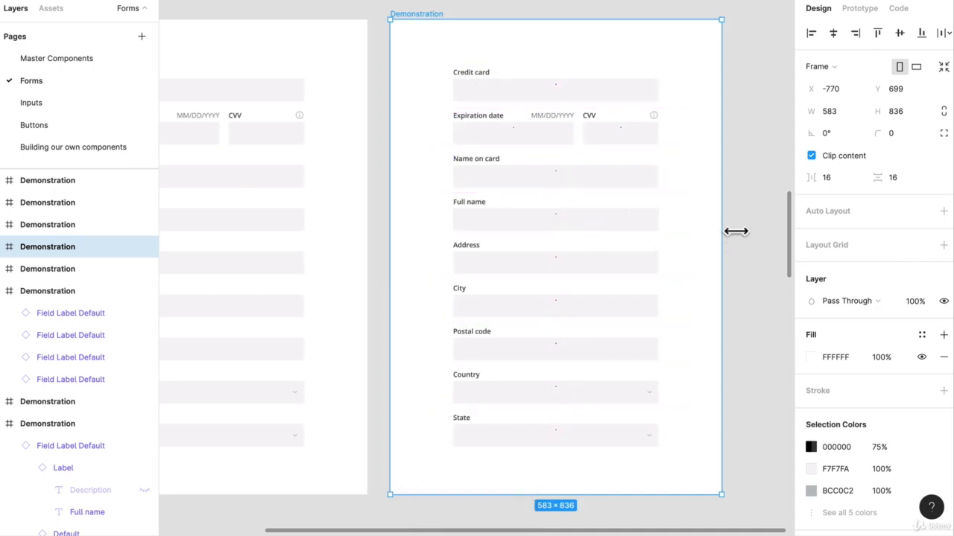
# - Extend the copied payment form frame downwards to a height of 1031, keeping its width at 583
pyautogui.moveTo(728, 232); pyautogui.dragTo(781, 228)
pyautogui.hotkey('ctrl', 'z')
pyautogui.moveTo(650, 517); pyautogui.dragTo(638, 470)
pyautogui.scroll(3, 580, 395)
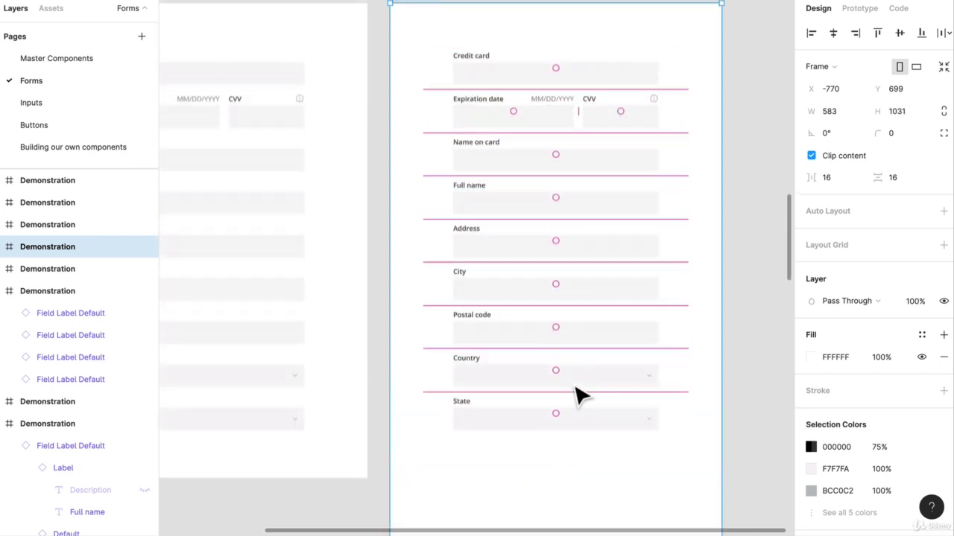
# - Inspect the card-related fields of the copied payment form one by one, from Name on card up to Credit card
pyautogui.click(671, 450)
pyautogui.scroll(-1, 696, 490)
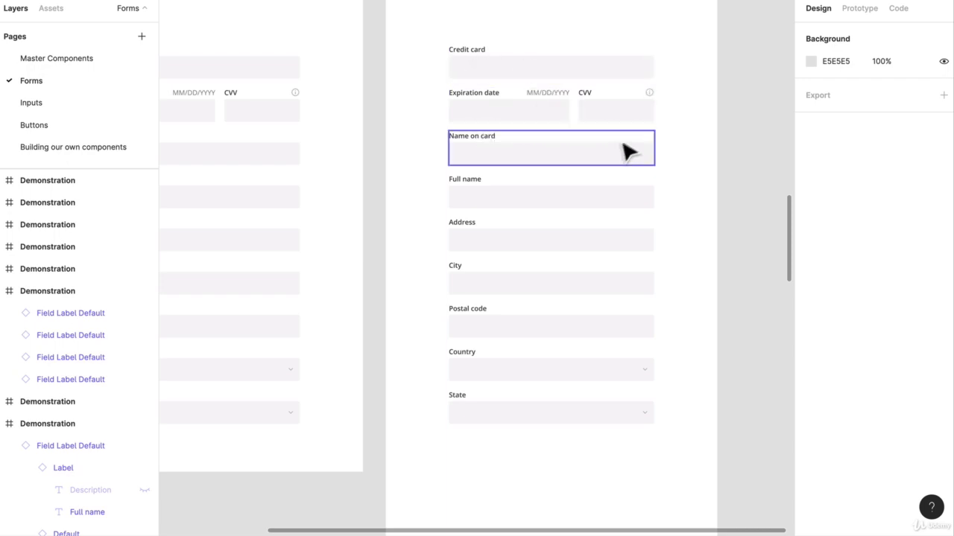
pyautogui.click(510, 155)
pyautogui.click(610, 111)
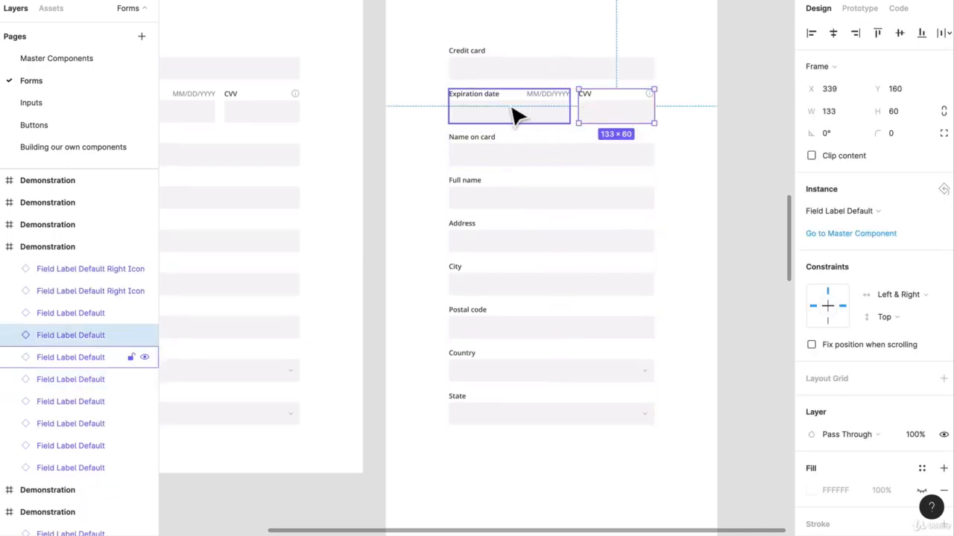
pyautogui.click(511, 107)
pyautogui.click(500, 68)
pyautogui.scroll(-1, 503, 87)
# - Move the Full name, Address, City, Postal code, Country and State fields down together, separating them from the card fields
pyautogui.click(623, 198)
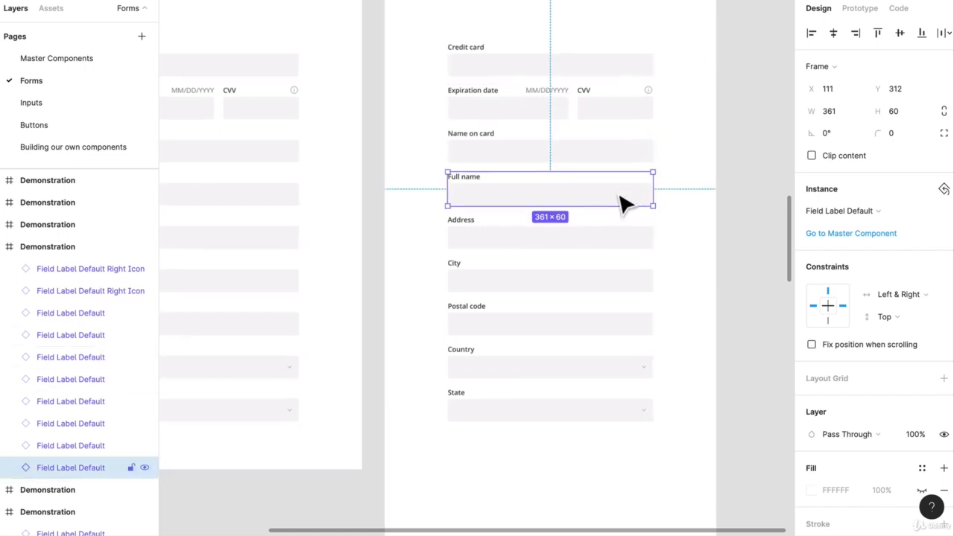
pyautogui.keyDown('shift'); pyautogui.click(596, 245); pyautogui.keyUp('shift')
pyautogui.keyDown('shift'); pyautogui.click(580, 292); pyautogui.keyUp('shift')
pyautogui.keyDown('shift'); pyautogui.click(578, 333); pyautogui.keyUp('shift')
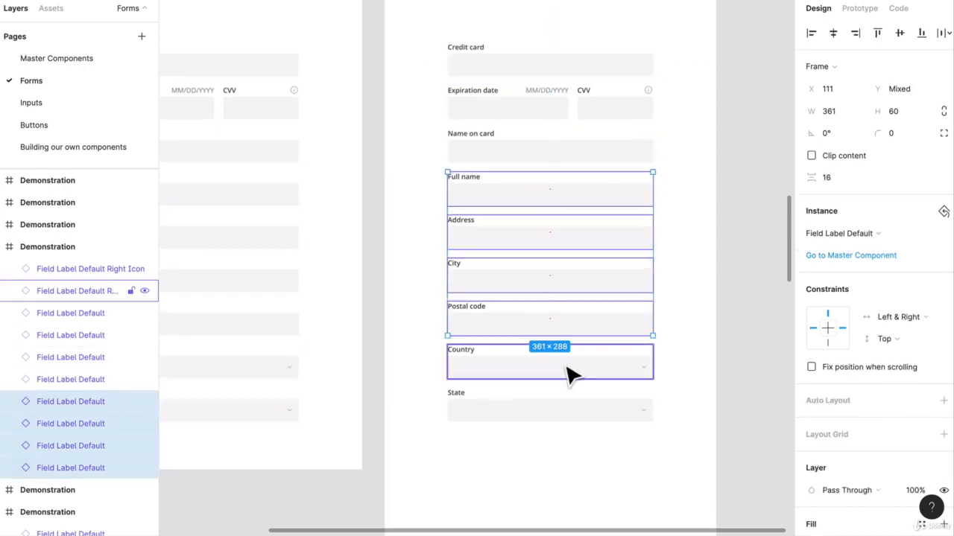
pyautogui.keyDown('shift'); pyautogui.click(571, 372); pyautogui.keyUp('shift')
pyautogui.keyDown('shift'); pyautogui.click(512, 419); pyautogui.keyUp('shift')
pyautogui.moveTo(512, 419); pyautogui.dragTo(494, 519)
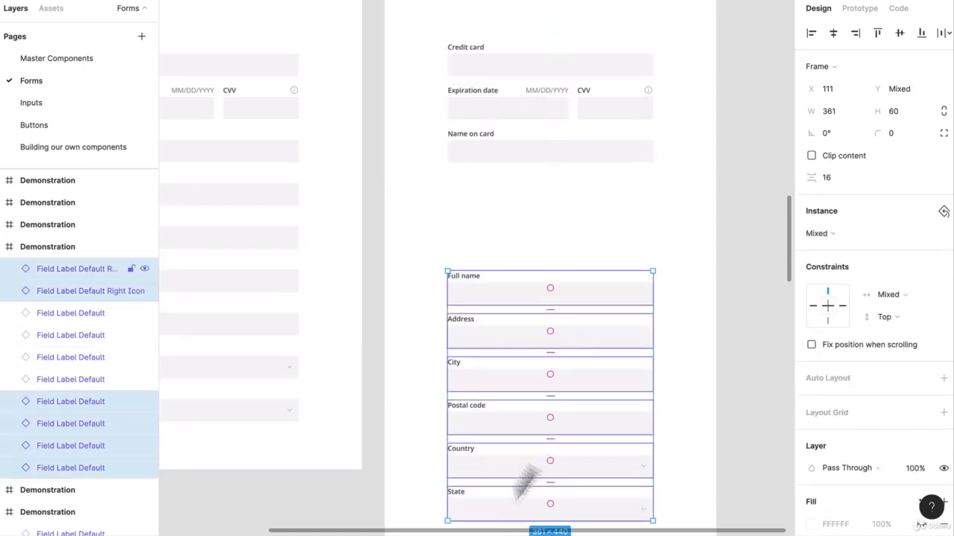
# - Shift the four card fields down and add a "Payment Method" text heading in the space above them
pyautogui.click(524, 200)
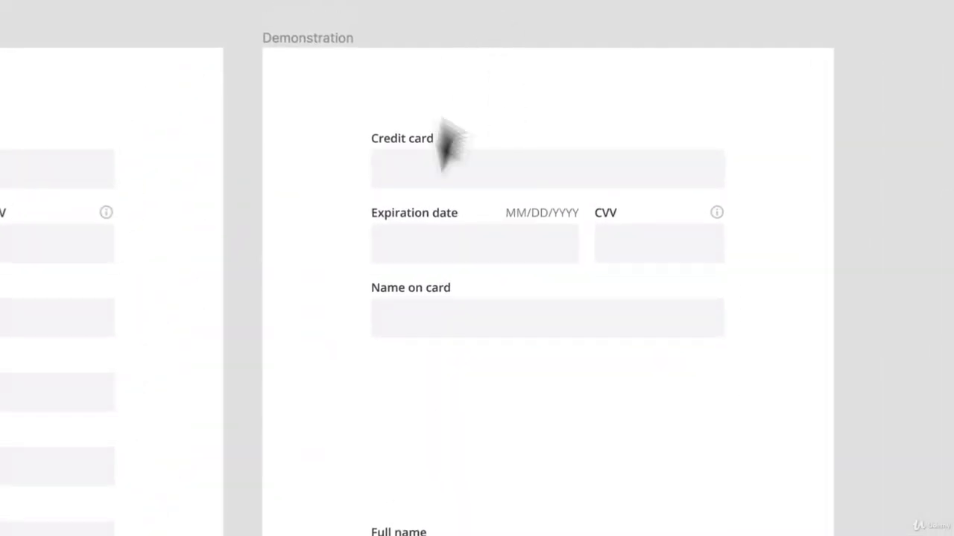
pyautogui.moveTo(420, 25); pyautogui.dragTo(620, 234)
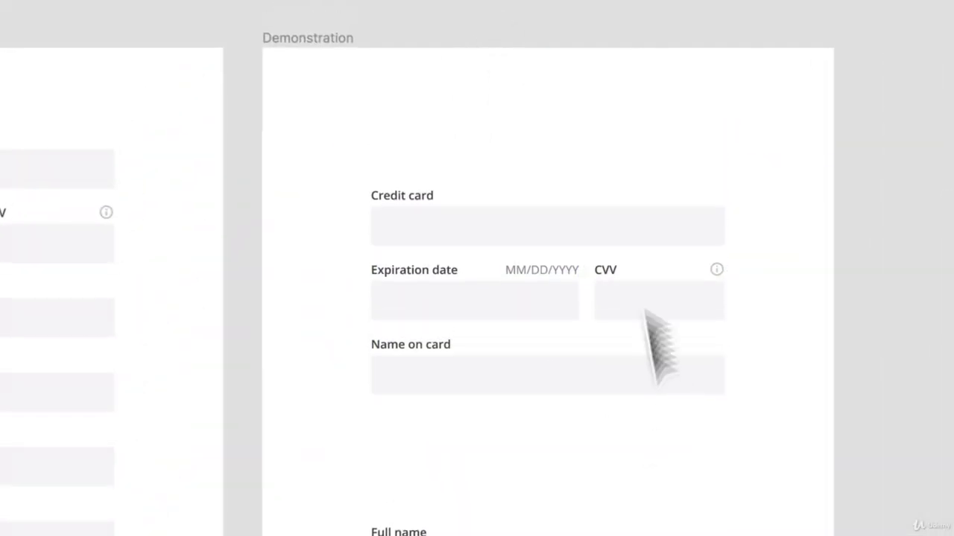
pyautogui.press('r')
pyautogui.moveTo(364, 88); pyautogui.dragTo(489, 129)
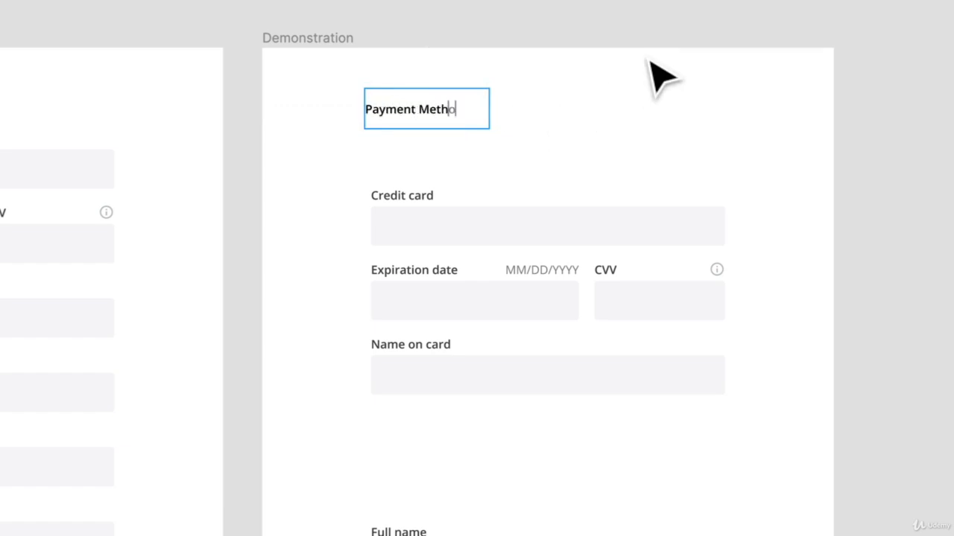
pyautogui.click(627, 149)
# - Draw a horizontal line 361 wide under the Payment Method heading, aligning both with the fields' left edge
pyautogui.press('o')
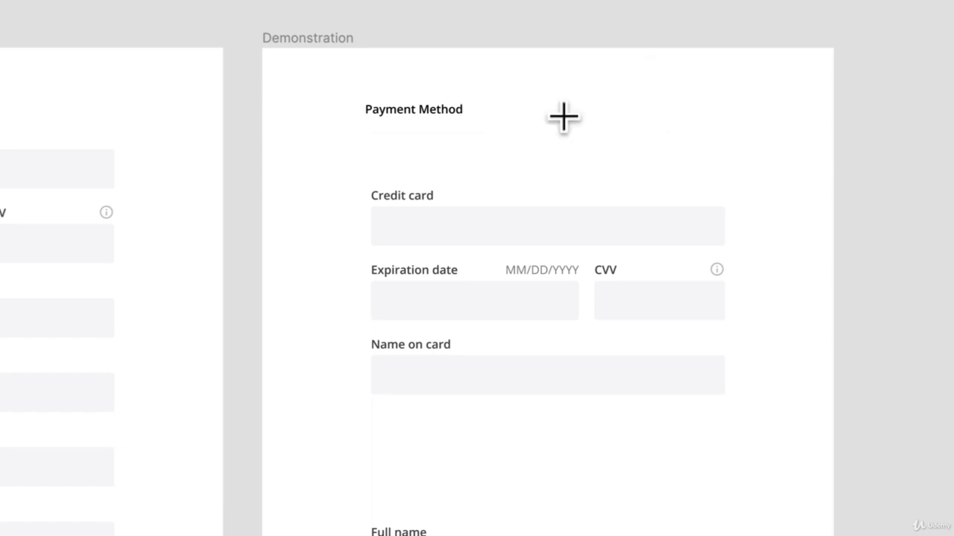
pyautogui.scroll(5, 447, 152)
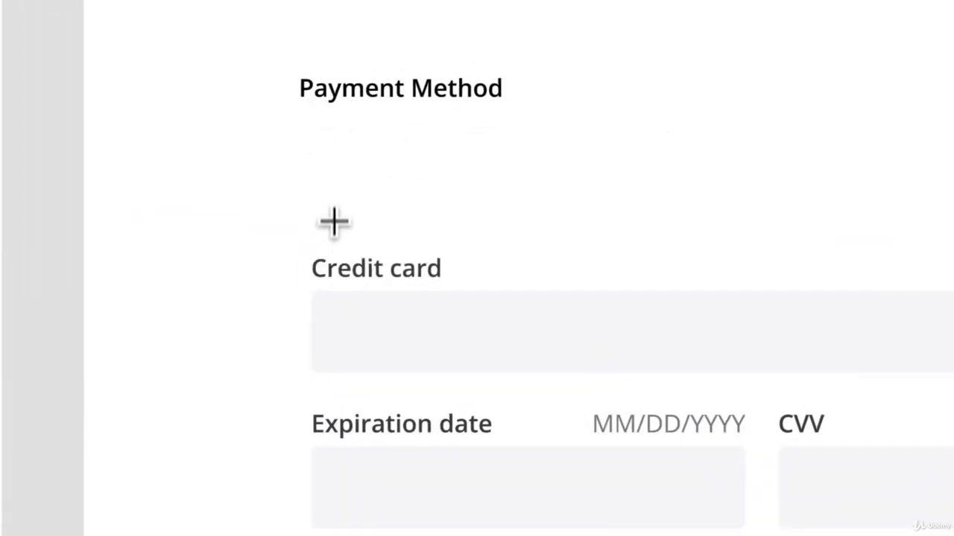
pyautogui.moveTo(305, 147)
pyautogui.mouseDown()
pyautogui.moveTo(896, 181)
pyautogui.moveTo(857, 204)
pyautogui.moveTo(798, 212)
pyautogui.mouseUp()
pyautogui.moveTo(53, 148); pyautogui.dragTo(59, 147)
pyautogui.moveTo(160, 94); pyautogui.dragTo(165, 116)
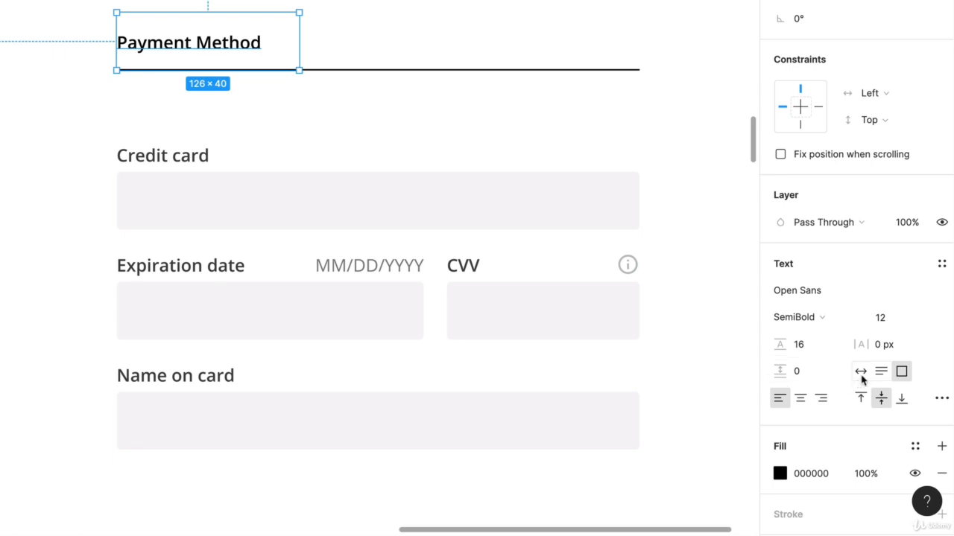
# - Set the Payment Method heading to auto width and its font size to 18
pyautogui.click(861, 376)
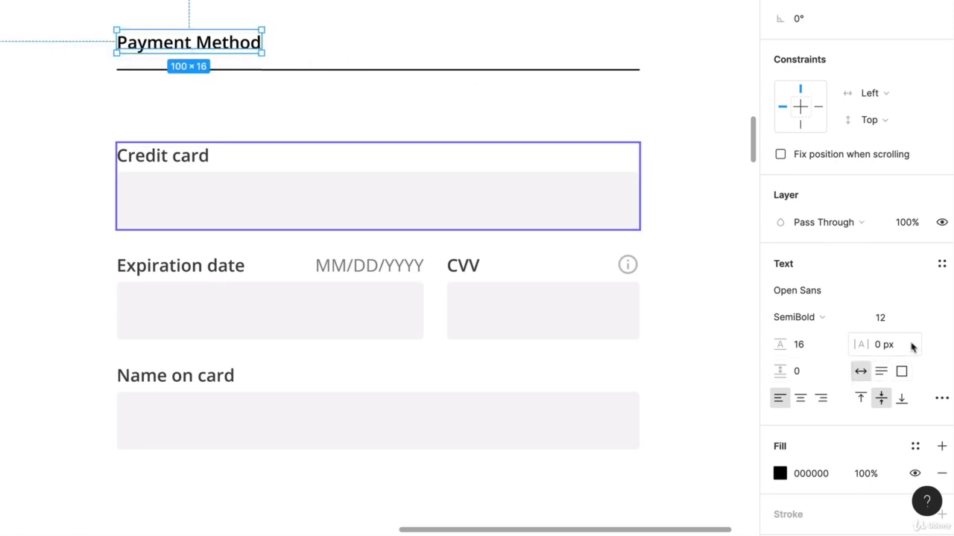
pyautogui.click(928, 318)
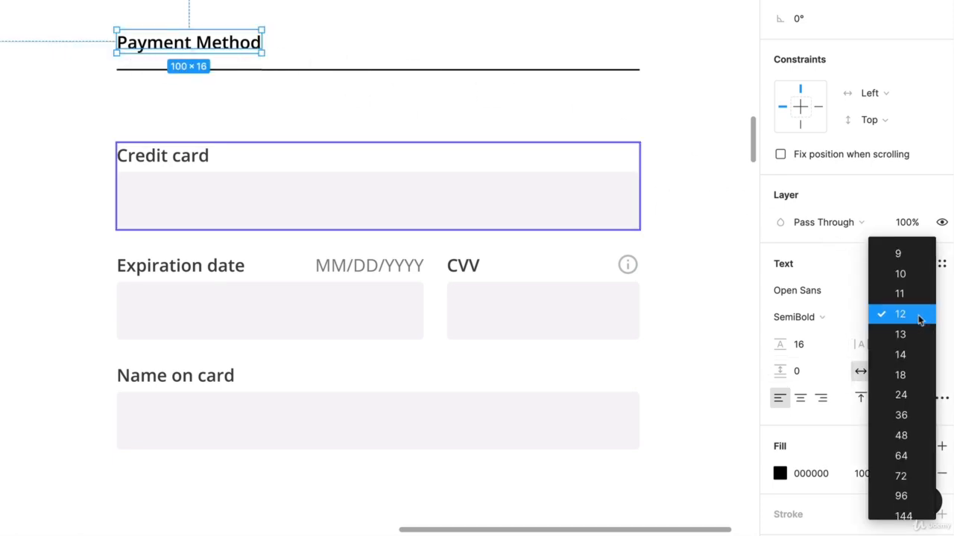
pyautogui.click(914, 372)
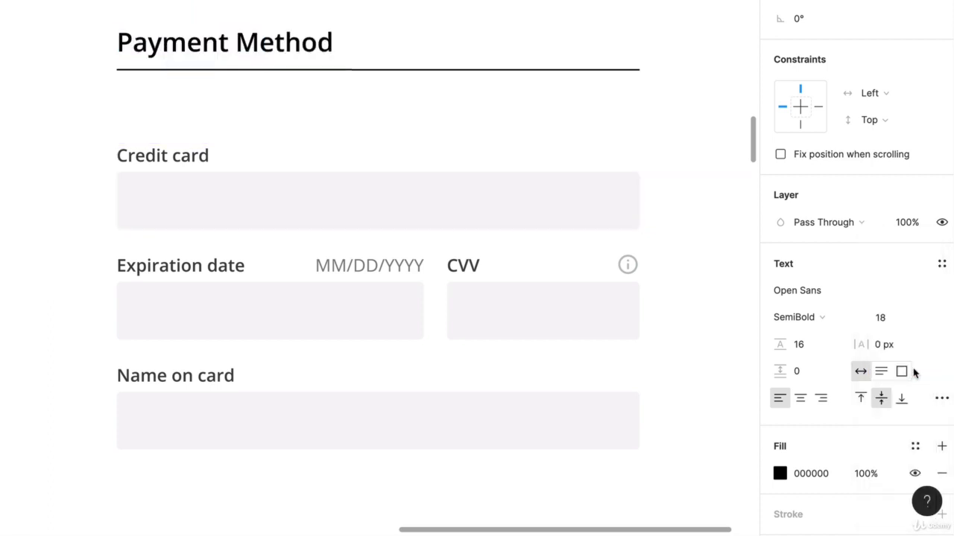
# - Raise the Payment Method heading to sit 16 above the line and set its font weight to Bold
pyautogui.moveTo(283, 68); pyautogui.dragTo(285, 56)
pyautogui.doubleClick(285, 56)
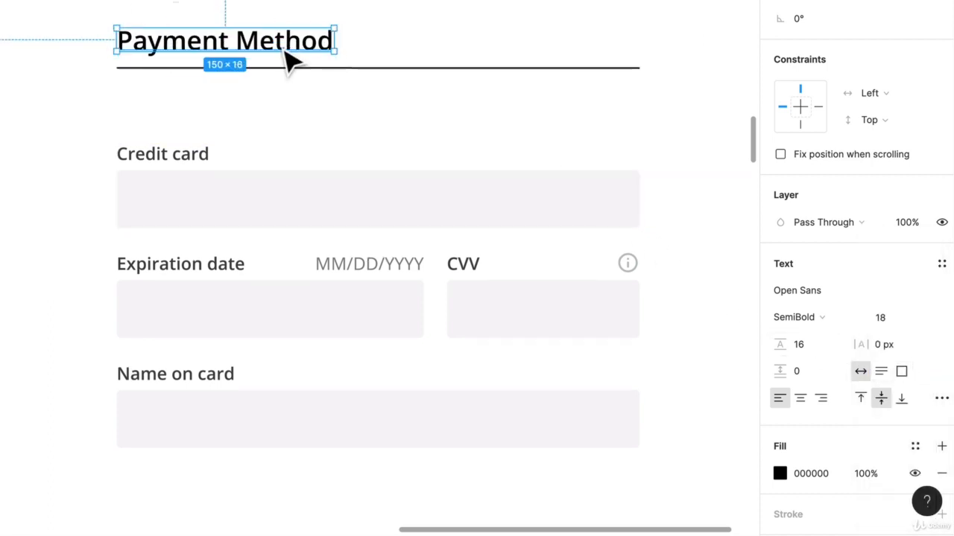
pyautogui.click(823, 320)
pyautogui.click(820, 316)
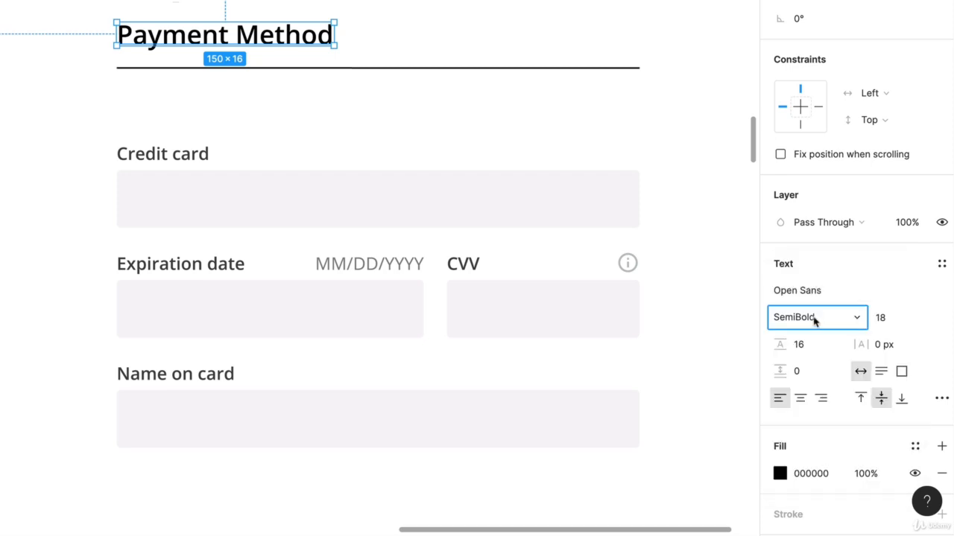
pyautogui.click(820, 319)
pyautogui.click(815, 336)
pyautogui.click(420, 28)
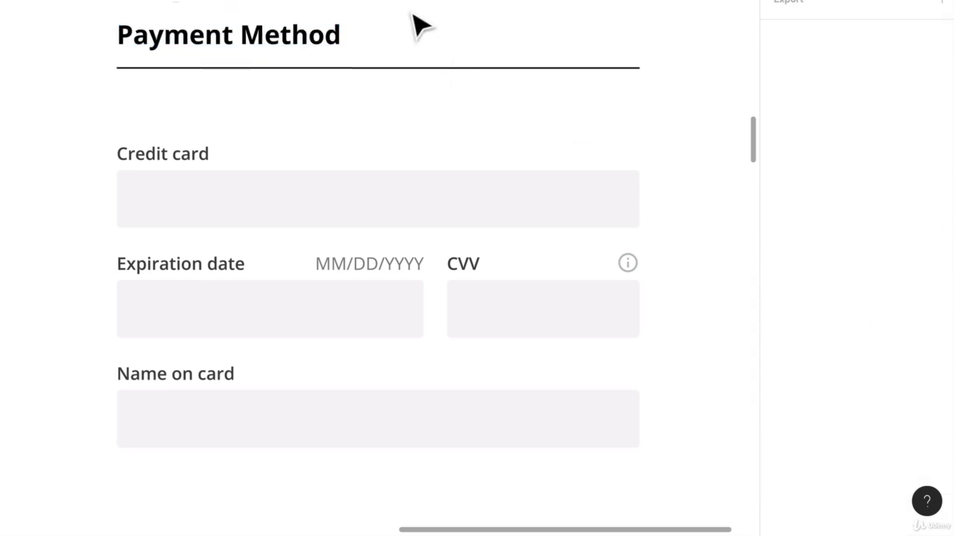
# - Set the Payment Method heading's black fill opacity to 50%
pyautogui.scroll(-5, 419, 27)
pyautogui.click(349, 35)
pyautogui.keyDown('shift'); pyautogui.click(447, 52); pyautogui.keyUp('shift')
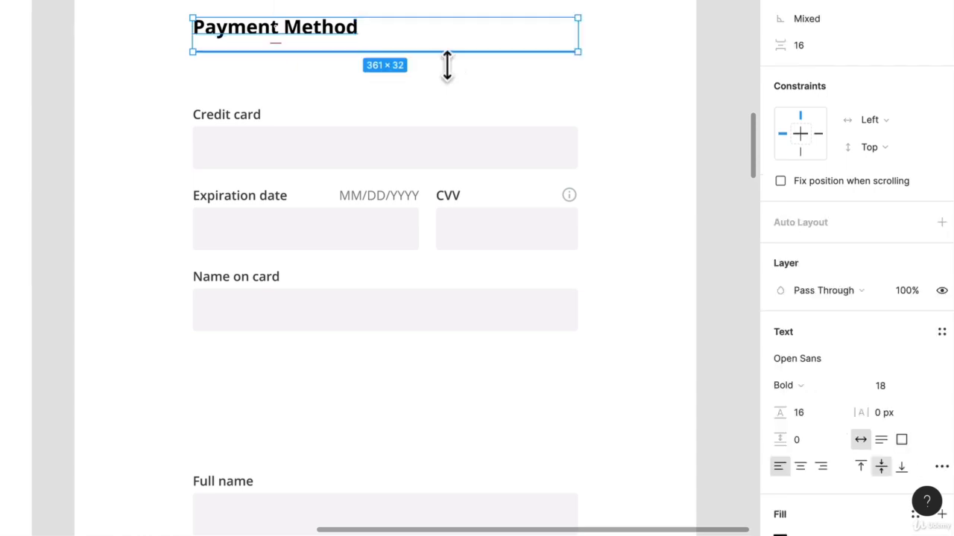
pyautogui.scroll(-2, 840, 441)
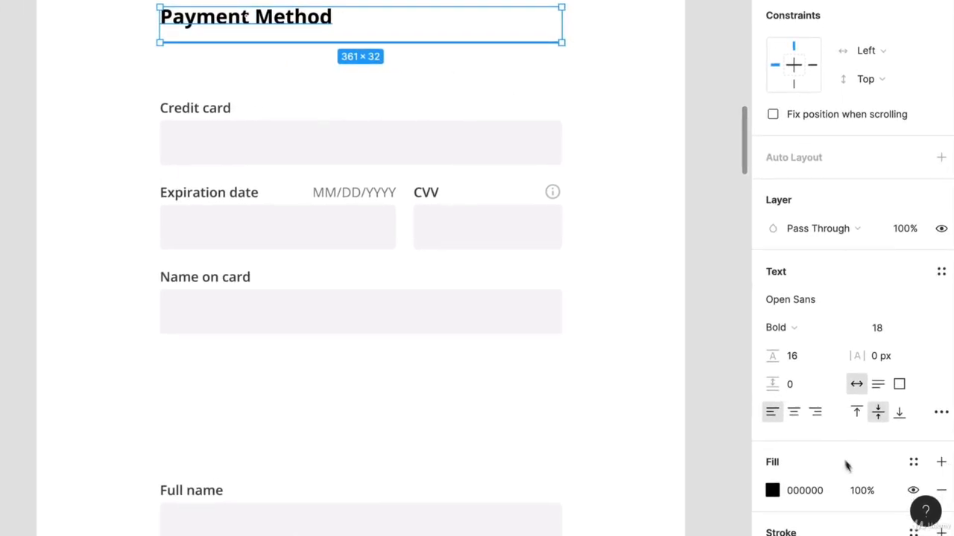
pyautogui.click(864, 499)
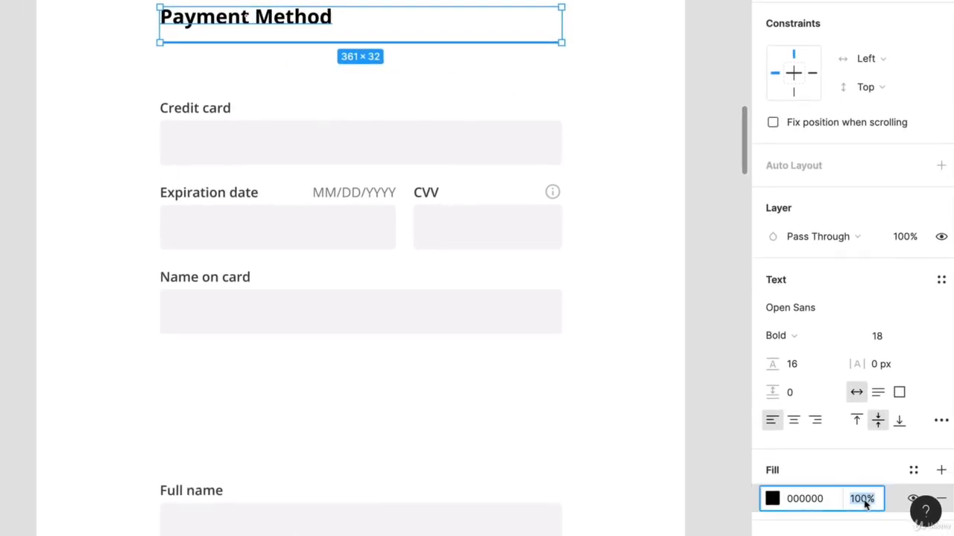
pyautogui.write('50')
pyautogui.press('Return')
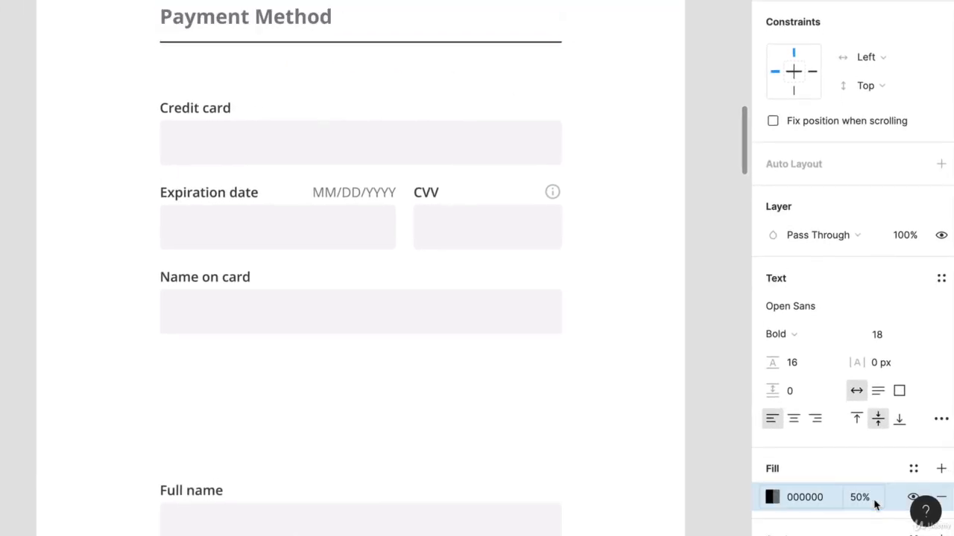
pyautogui.click(592, 105)
# - Try a stroke opacity of 50% on the divider line under the Payment Method heading
pyautogui.scroll(3, 592, 105)
pyautogui.click(517, 101)
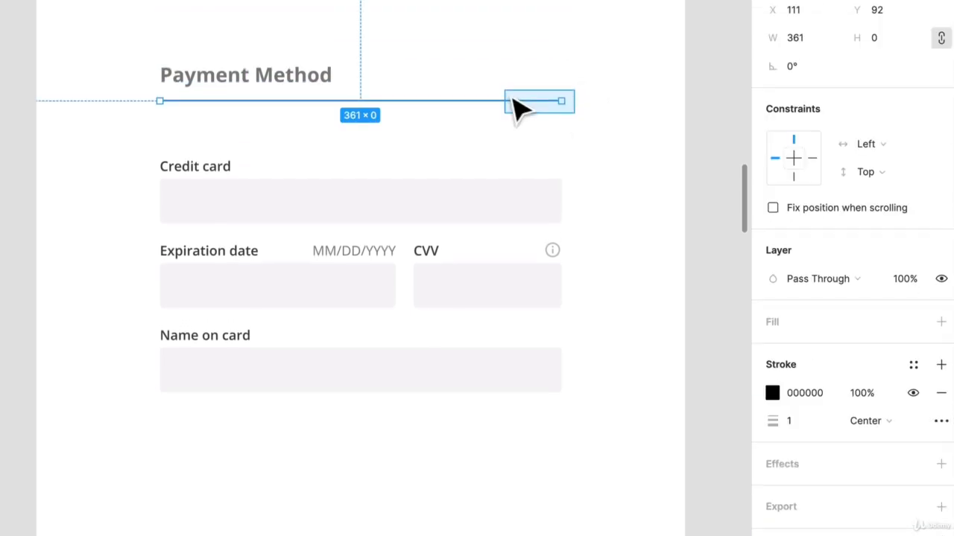
pyautogui.click(863, 395)
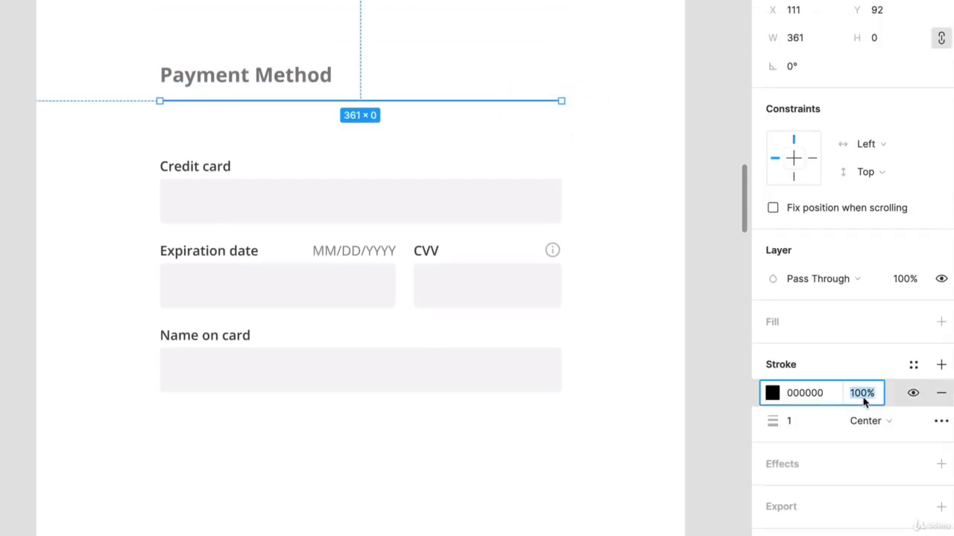
pyautogui.write('50')
pyautogui.press('Return')
pyautogui.click(455, 18)
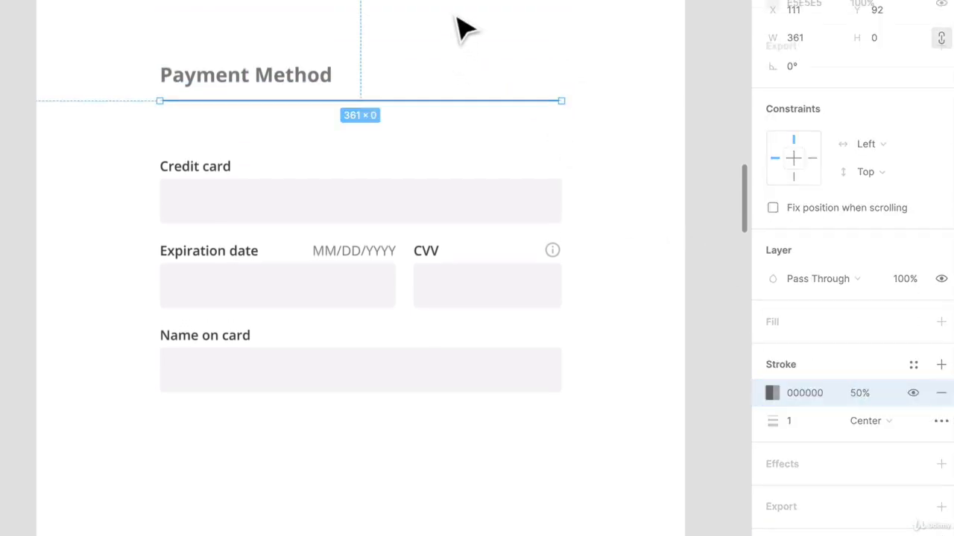
# - Lighten the divider line under Payment Method to a stroke opacity of 25%
pyautogui.click(499, 101)
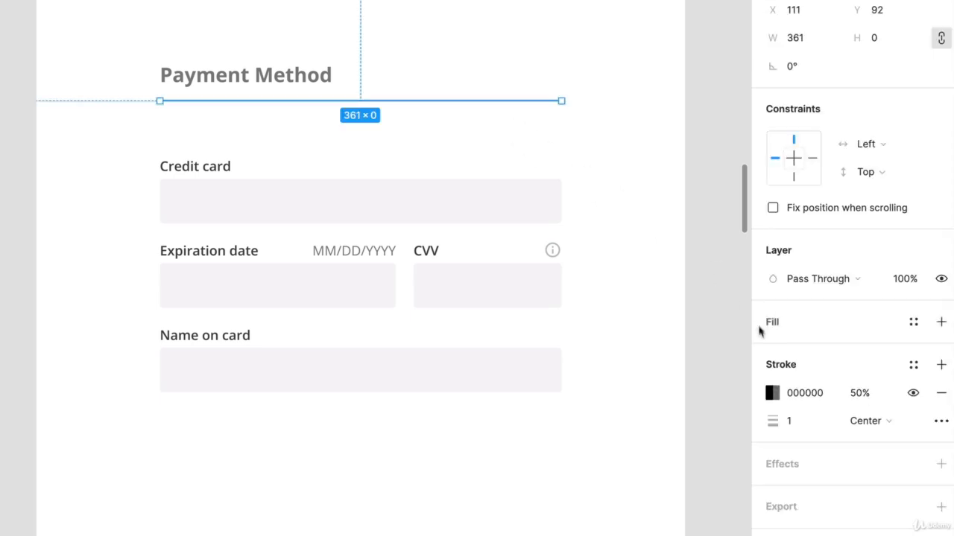
pyautogui.click(856, 401)
pyautogui.write('25')
pyautogui.press('Return')
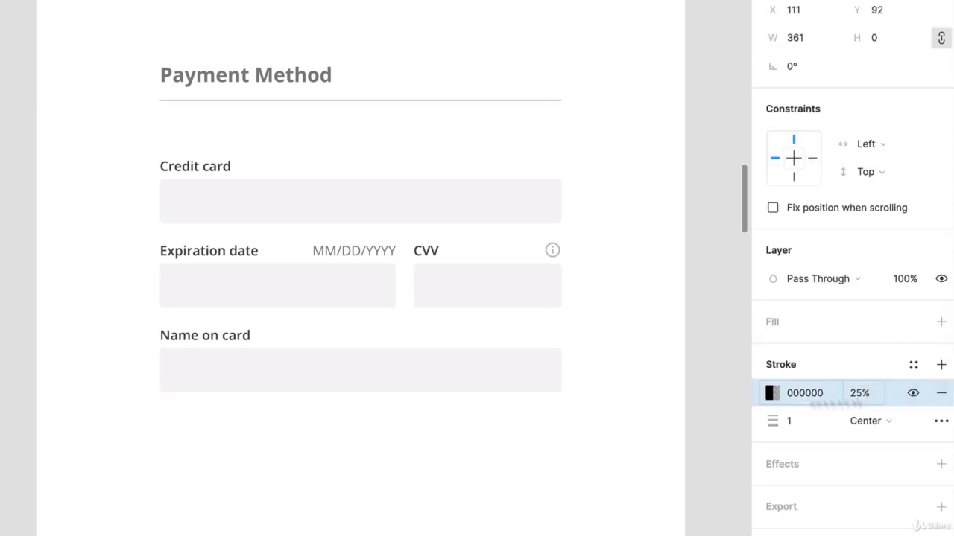
pyautogui.click(496, 22)
# - Move the Payment Method heading and line closer to Credit card, and place a copy of both above the Full name field
pyautogui.moveTo(265, 13); pyautogui.dragTo(389, 123)
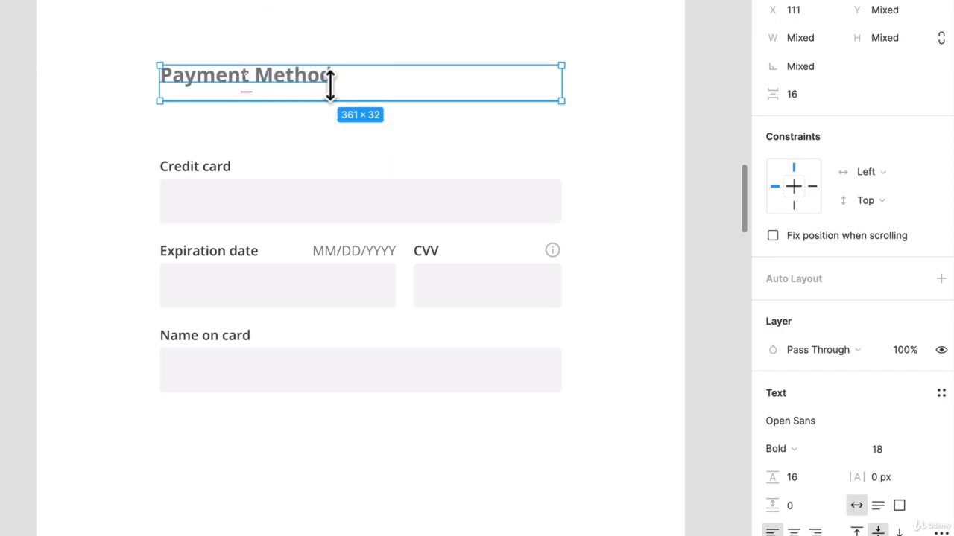
pyautogui.moveTo(330, 86); pyautogui.dragTo(322, 503)
pyautogui.press('super+z')
# - Change the copied heading's text to "Billing Information"
pyautogui.doubleClick(321, 504)
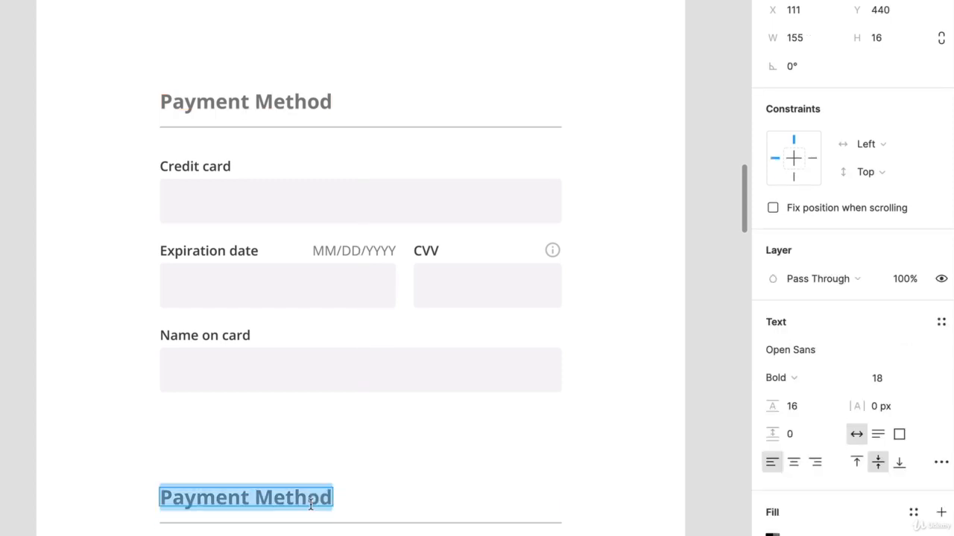
pyautogui.write('Billing')
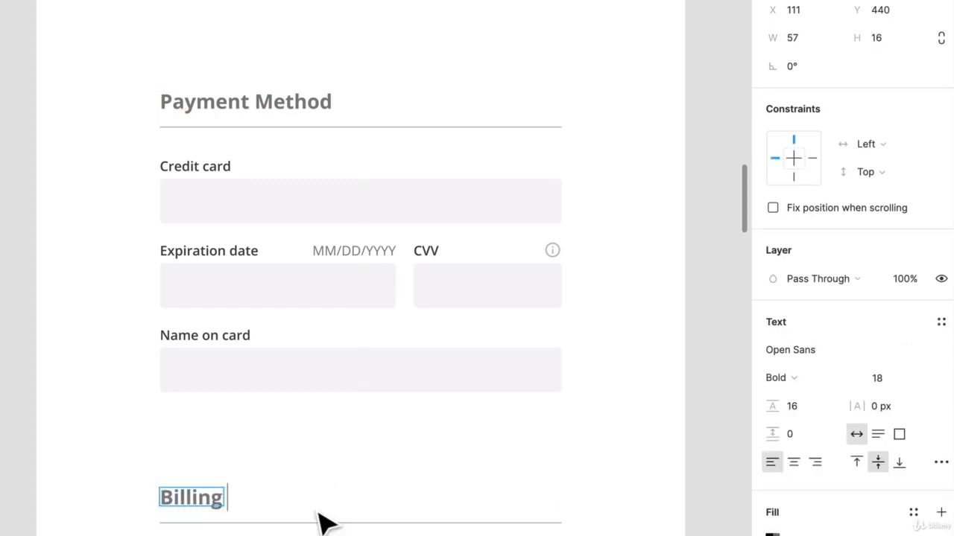
pyautogui.write(' Information')
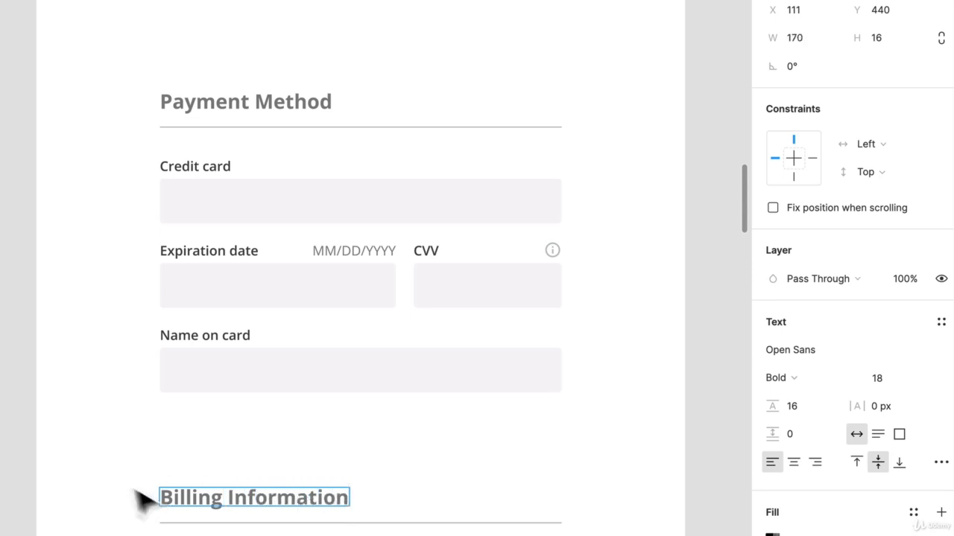
pyautogui.click(133, 489)
# - Move the Billing Information heading, its line and the six fields below it up together to reduce the gap under Name on card
pyautogui.scroll(-5, 161, 453)
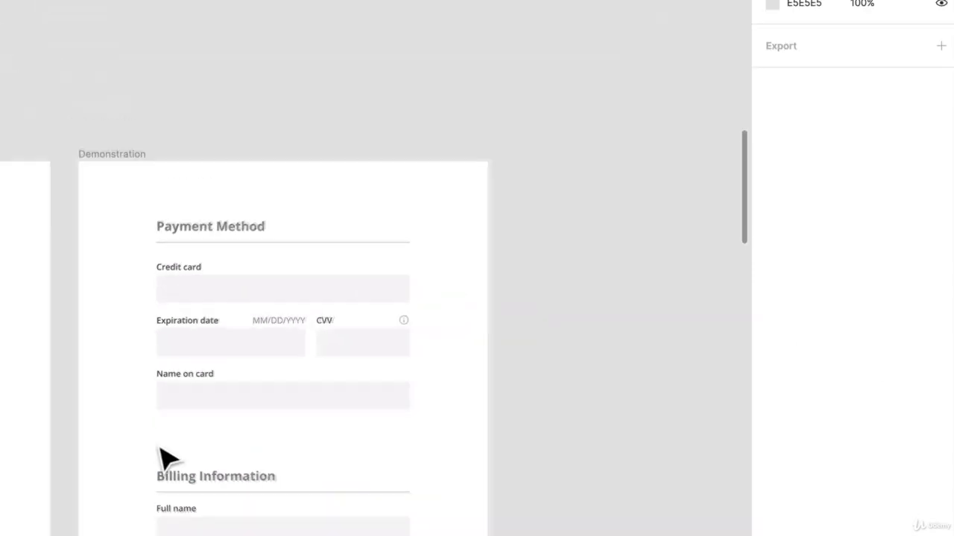
pyautogui.scroll(-5, 164, 449)
pyautogui.moveTo(549, 471); pyautogui.dragTo(318, 158)
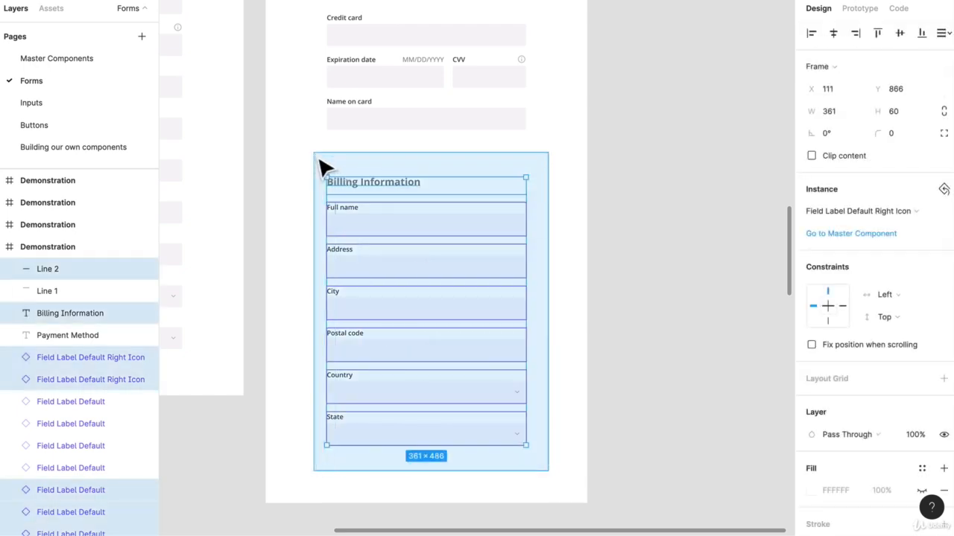
pyautogui.moveTo(399, 238); pyautogui.dragTo(398, 222)
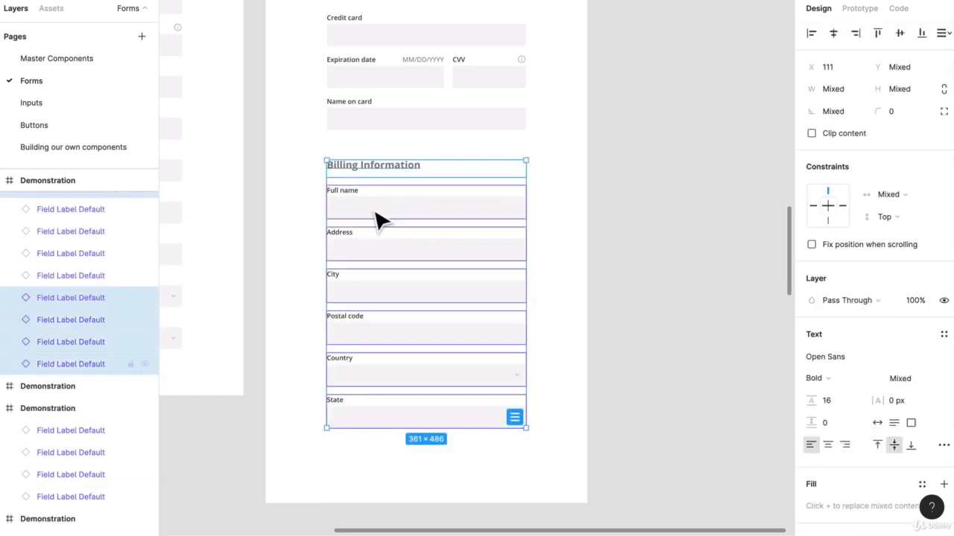
pyautogui.scroll(2, 273, 200)
pyautogui.hscroll(-2, 288, 200)
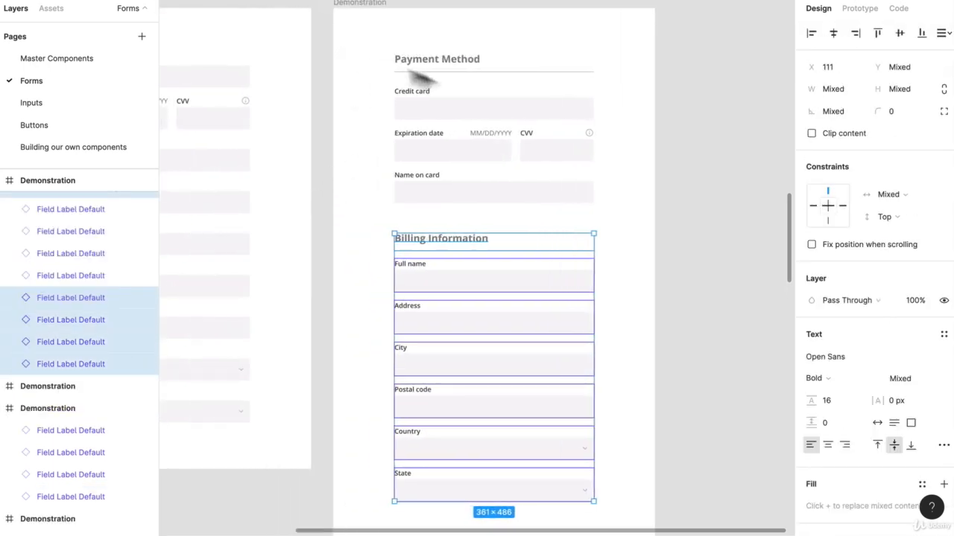
pyautogui.click(374, 200)
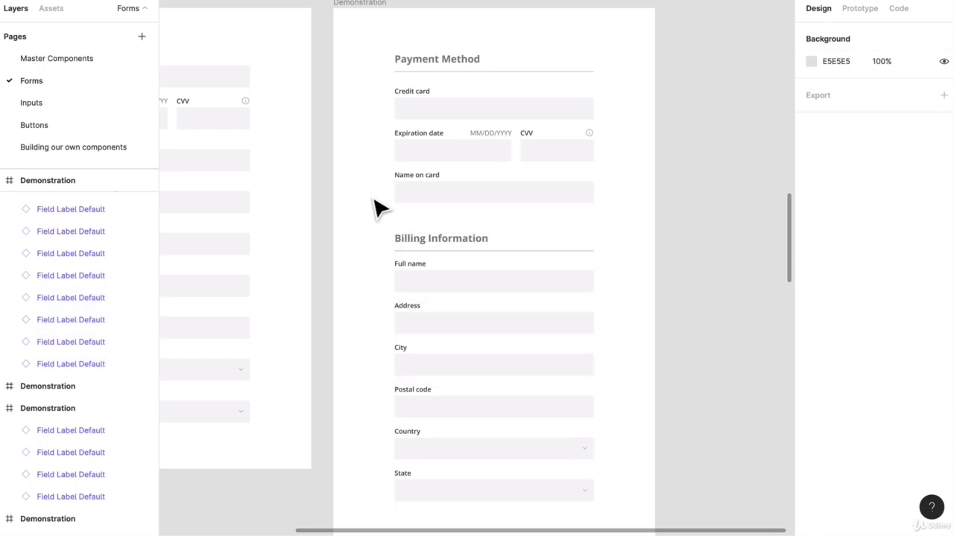
# - Compare the ungrouped payment form with the version grouped under headings, and examine the two-column address form
pyautogui.hscroll(-8, 377, 208)
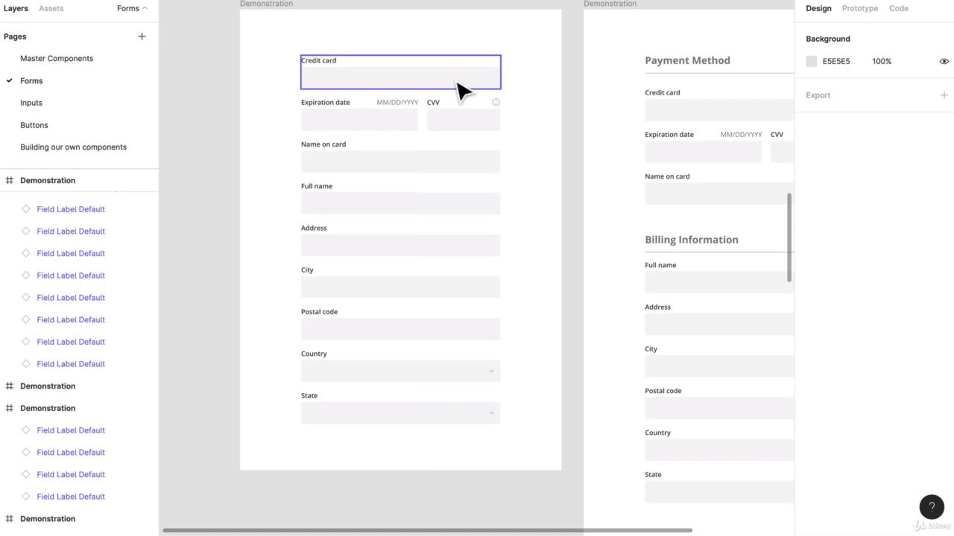
pyautogui.hscroll(5, 522, 186)
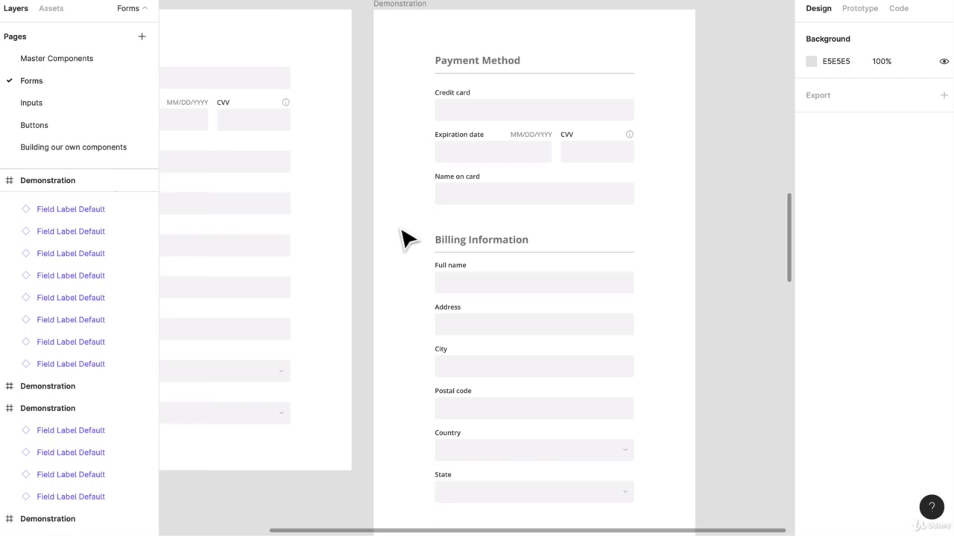
pyautogui.scroll(-2, 409, 238)
pyautogui.hscroll(-3, 409, 238)
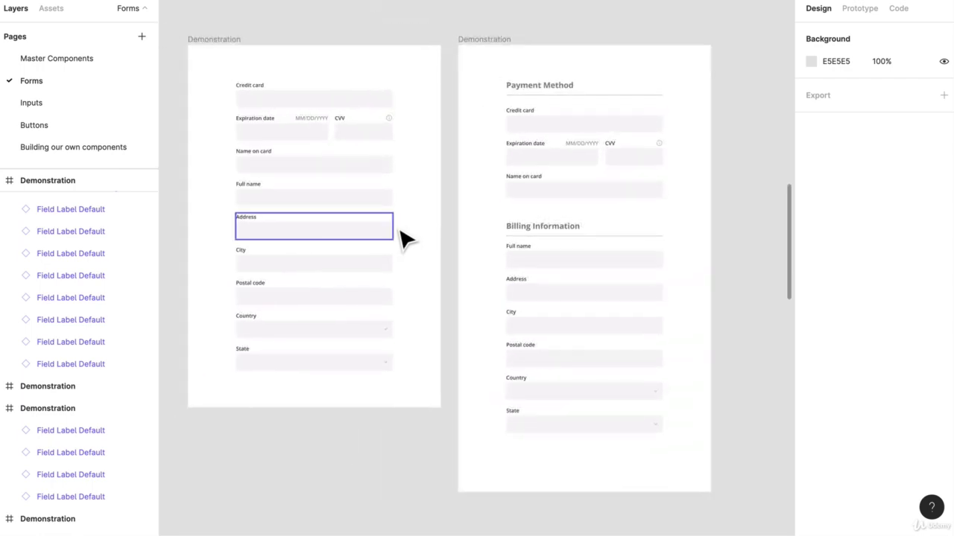
pyautogui.scroll(-10, 401, 238)
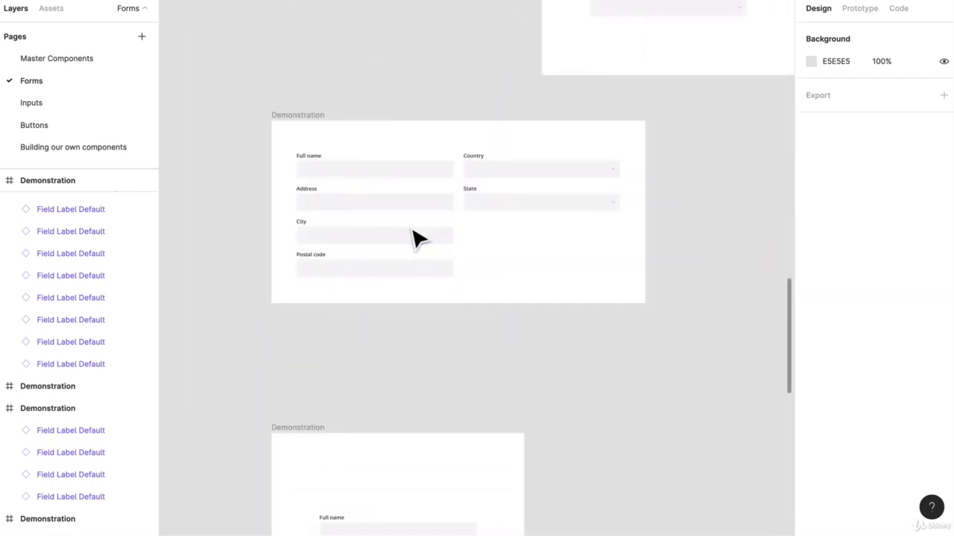
pyautogui.scroll(5, 415, 237)
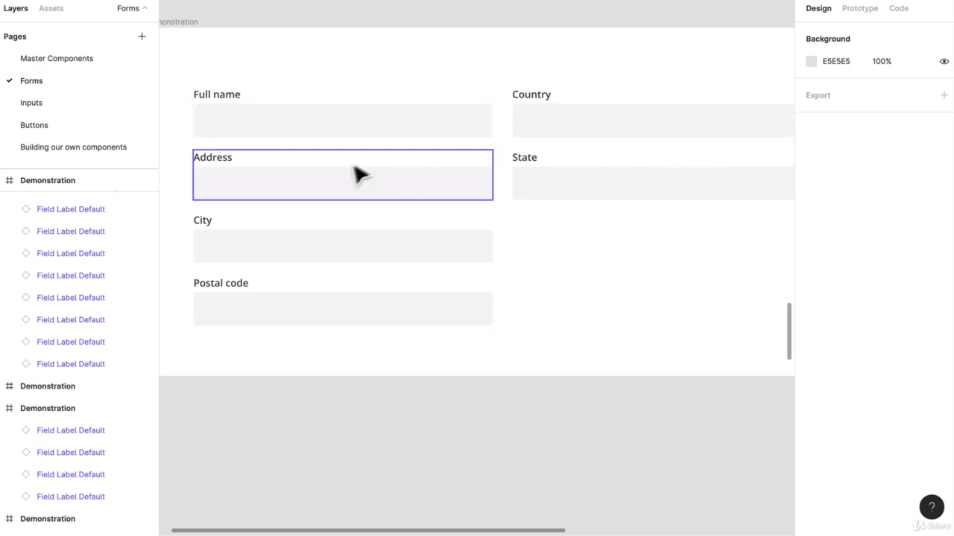
# - Duplicate the two-column address form beside the original and enlarge the copy's frame height to about 629
pyautogui.scroll(-5, 570, 247)
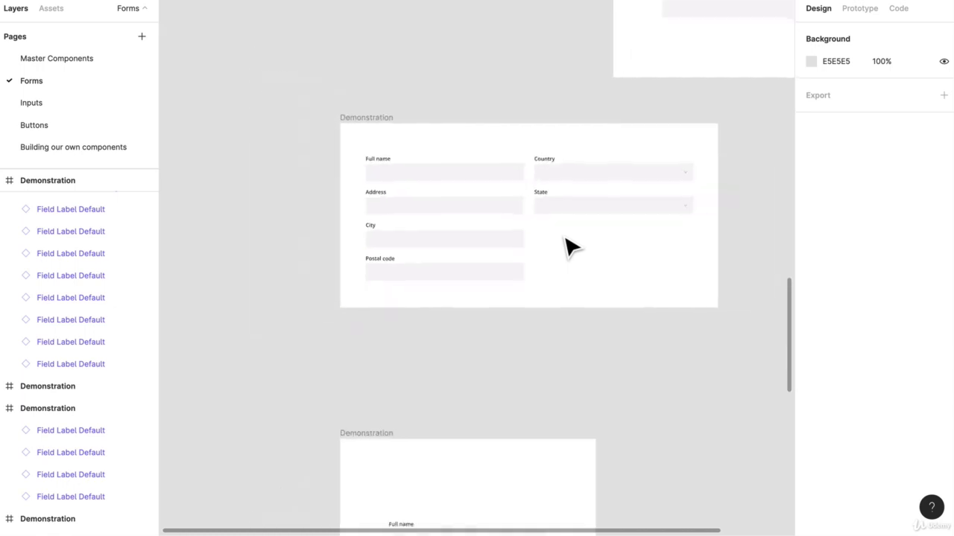
pyautogui.hscroll(3, 571, 247)
pyautogui.hotkey('ctrl', 'v')
pyautogui.scroll(5, 558, 202)
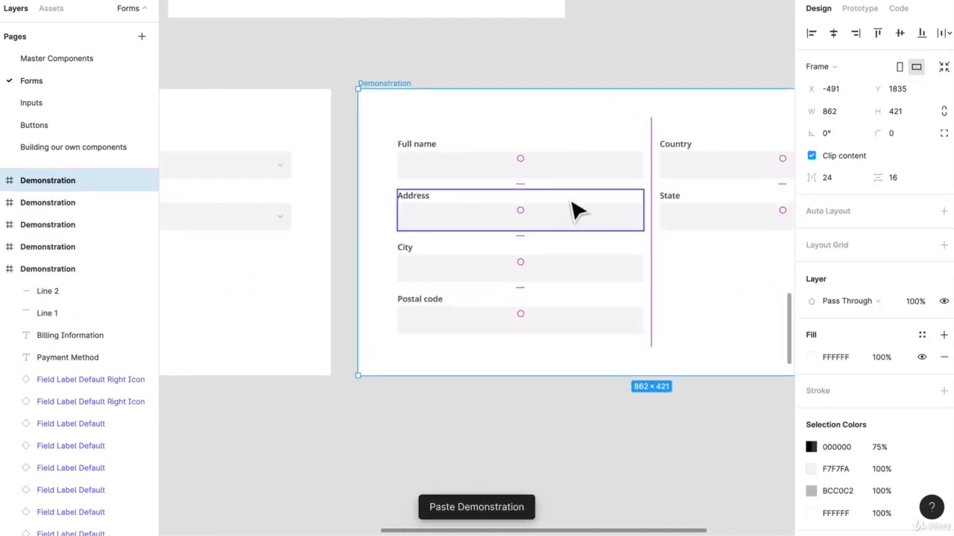
pyautogui.moveTo(595, 376); pyautogui.dragTo(596, 511)
pyautogui.scroll(-3, 710, 330)
pyautogui.scroll(5, 685, 179)
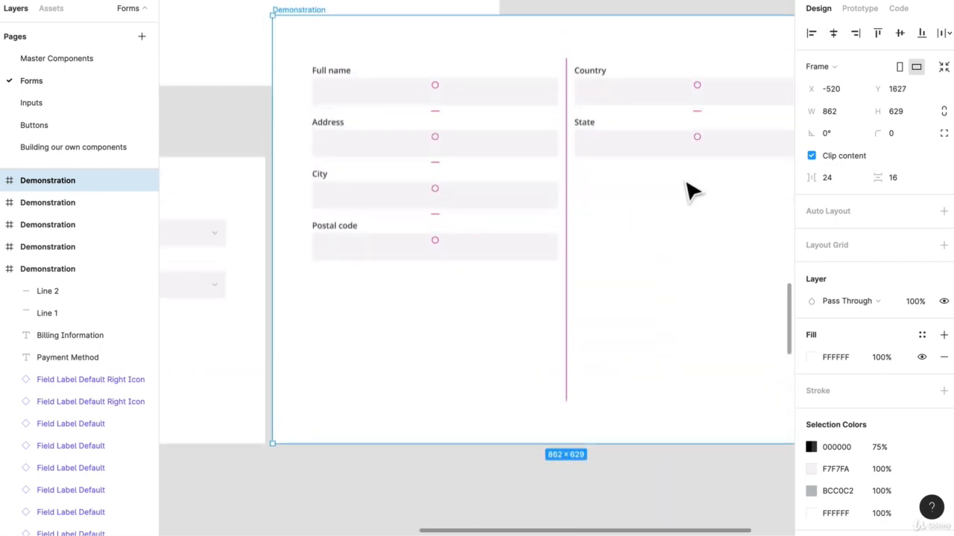
# - Move the copy's Country and State fields below Postal code so that all six fields form a single column
pyautogui.click(721, 391)
pyautogui.moveTo(716, 392); pyautogui.dragTo(634, 209)
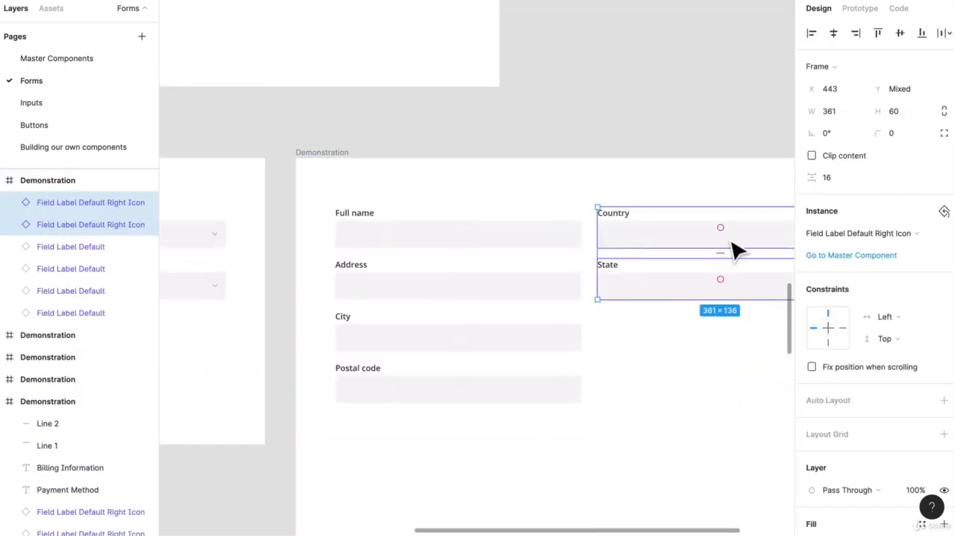
pyautogui.moveTo(735, 249); pyautogui.dragTo(477, 457)
pyautogui.click(652, 440)
pyautogui.scroll(-5, 652, 439)
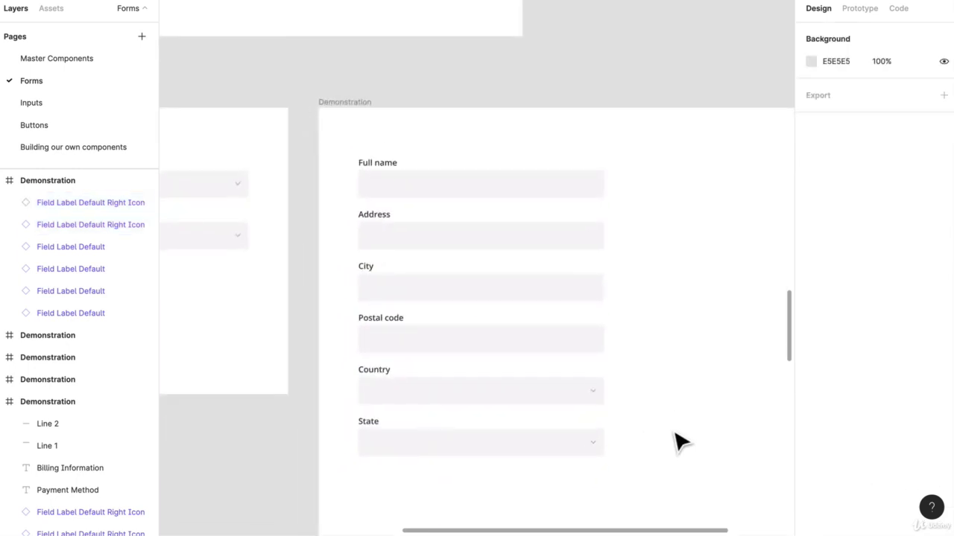
# - Compare the two-column address form with its single-column copy
pyautogui.hscroll(2, 686, 440)
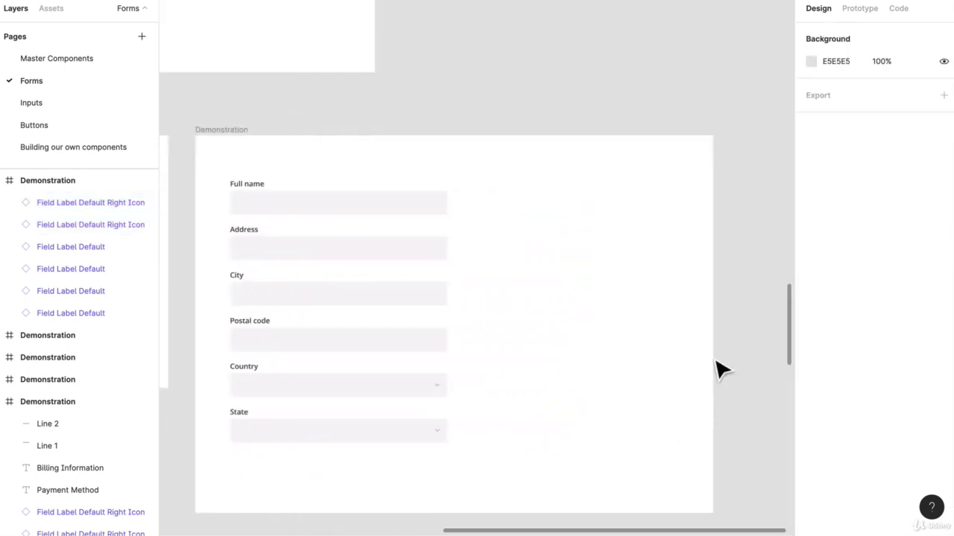
pyautogui.hscroll(-5, 535, 382)
pyautogui.hscroll(-1, 535, 383)
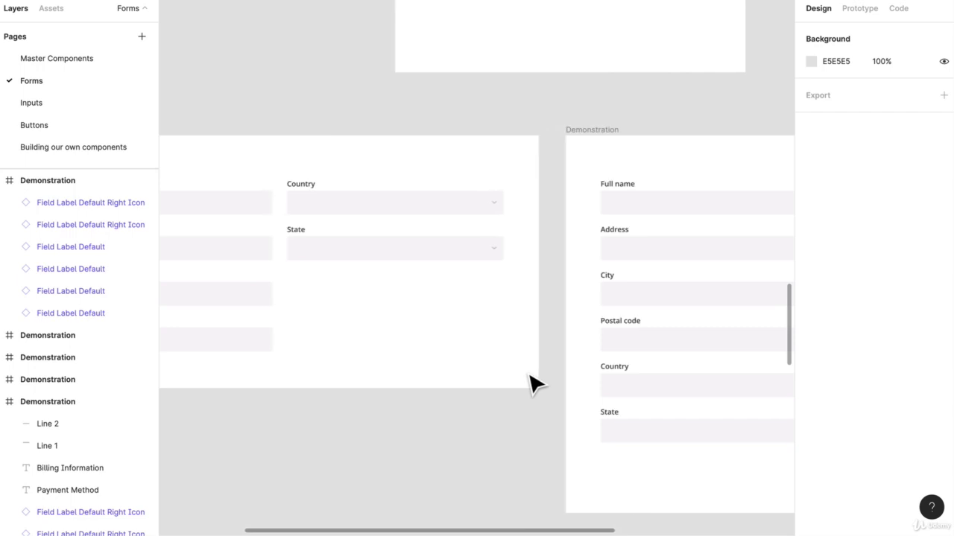
pyautogui.hscroll(-5, 519, 384)
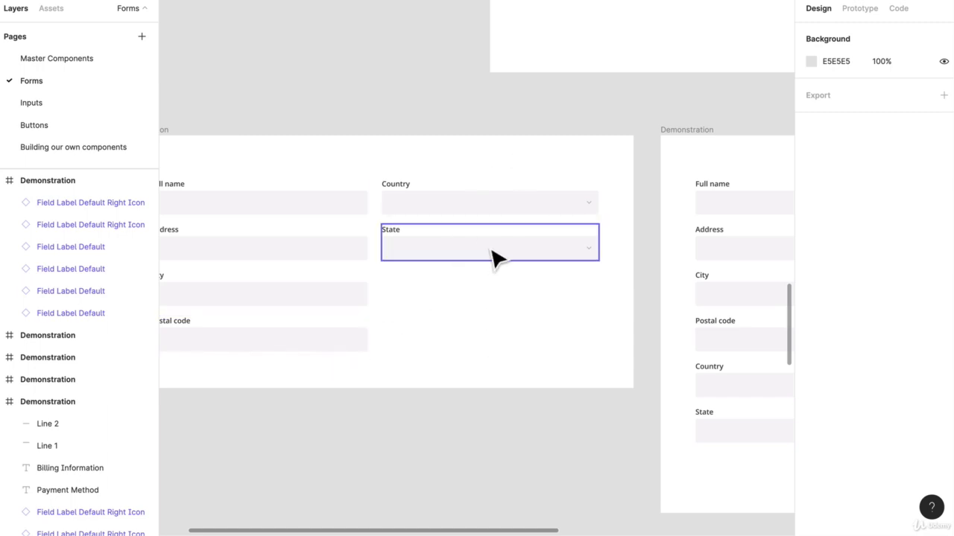
pyautogui.hscroll(6, 496, 257)
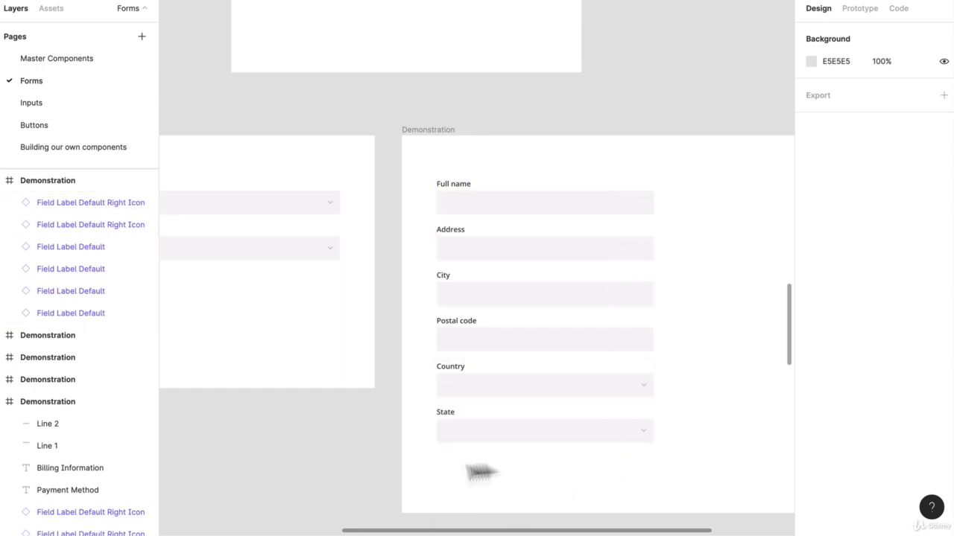
pyautogui.hscroll(-3, 611, 494)
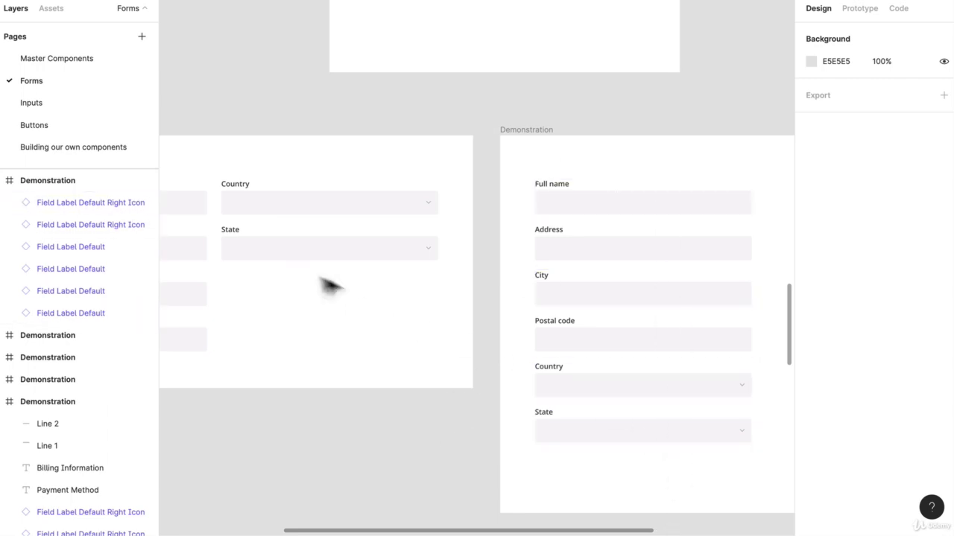
pyautogui.hscroll(-5, 372, 301)
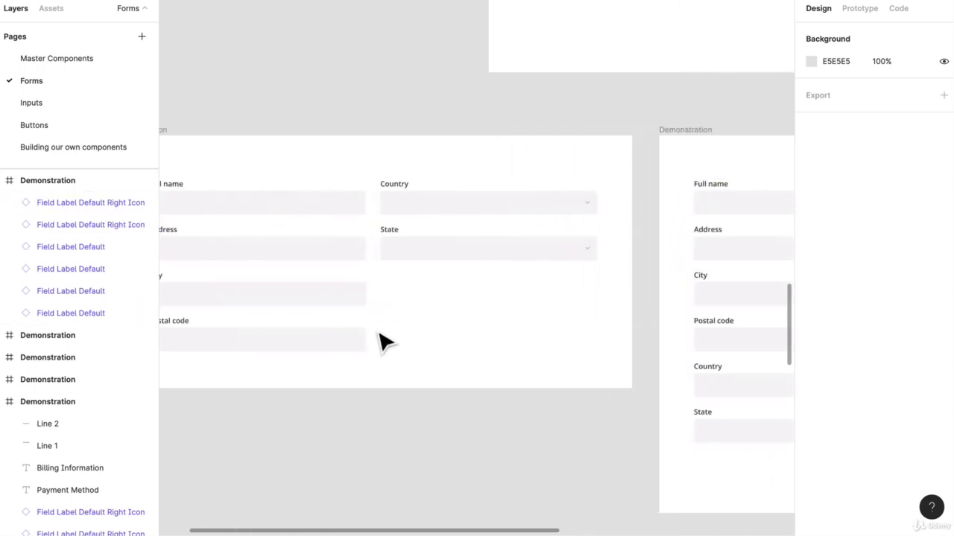
# - Examine the form with Full name, Email and Password fields and its Cancel and Submit buttons
pyautogui.hscroll(8, 365, 302)
pyautogui.scroll(-3, 447, 320)
pyautogui.scroll(-8, 496, 325)
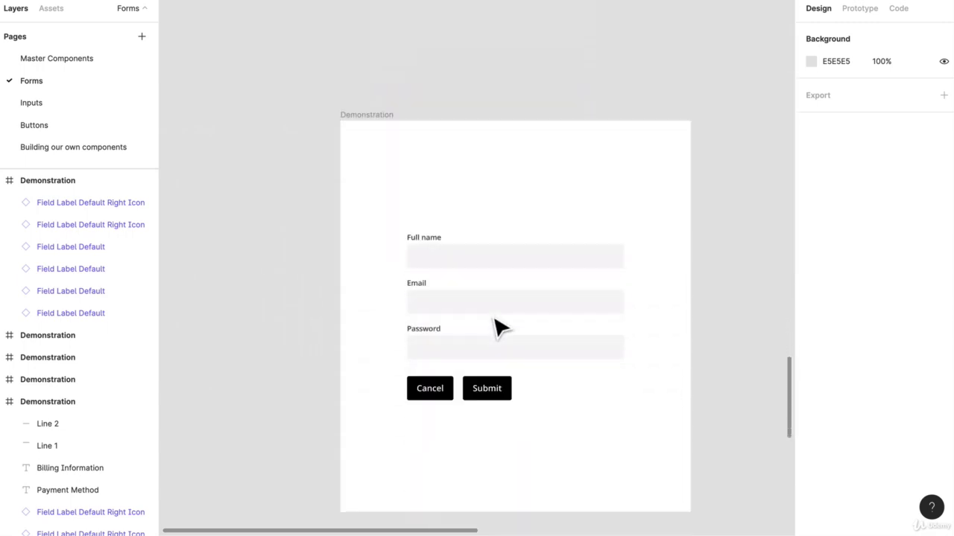
pyautogui.hscroll(1, 566, 319)
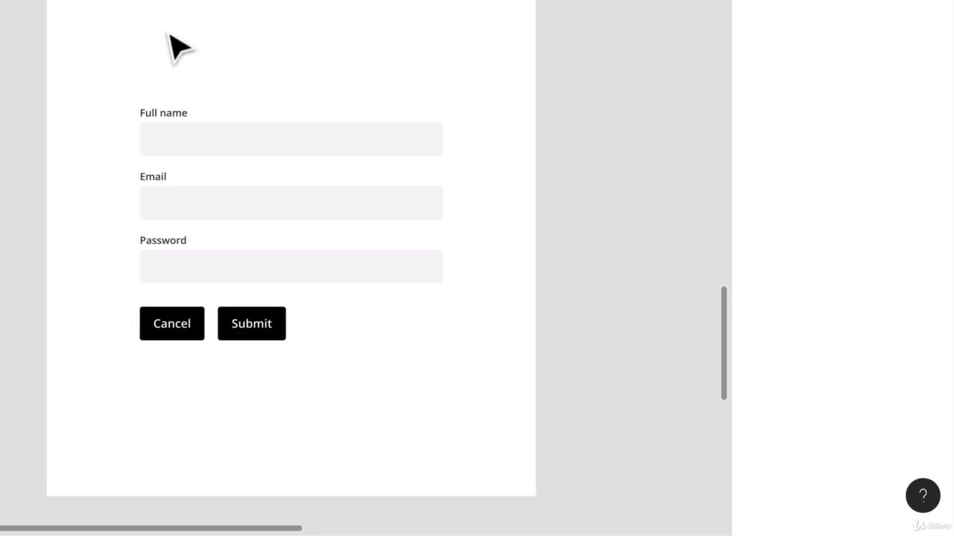
pyautogui.click(179, 246)
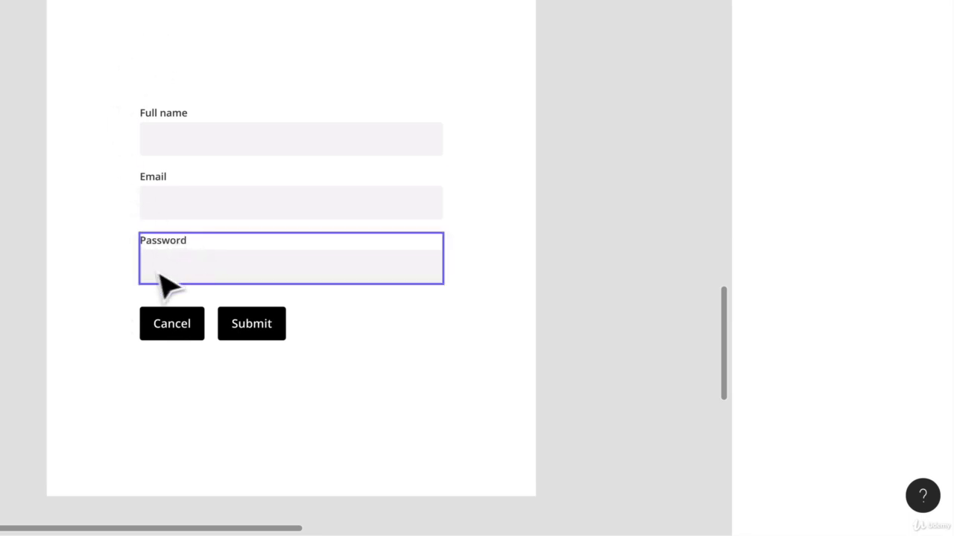
pyautogui.click(159, 149)
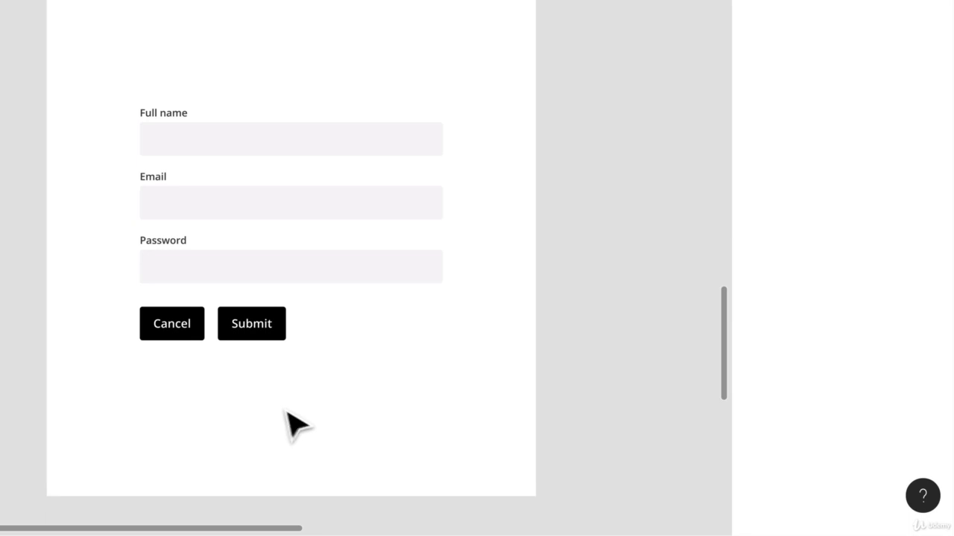
pyautogui.scroll(3, 265, 401)
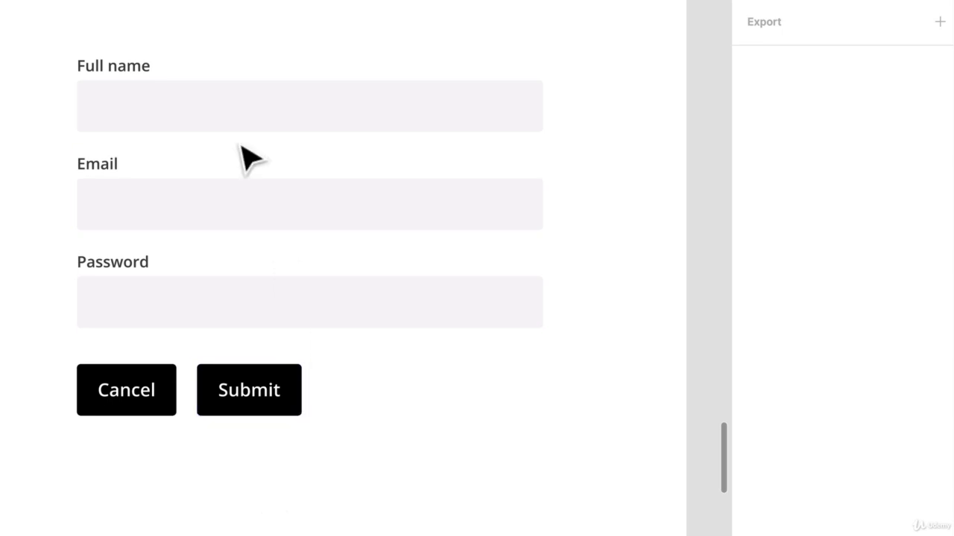
pyautogui.scroll(-3, 366, 288)
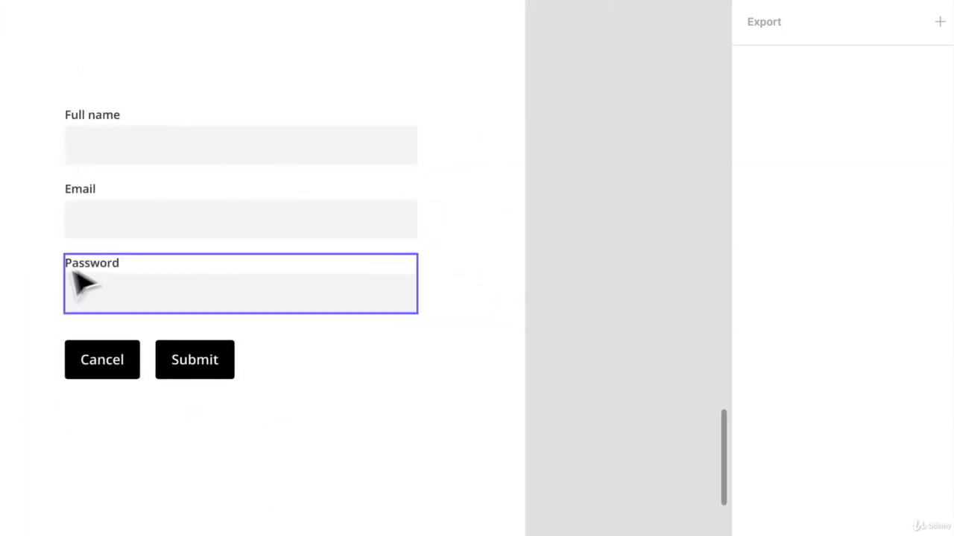
# - Duplicate the frame holding the Full name, Email and Password form with its Cancel and Submit buttons
pyautogui.click(179, 2)
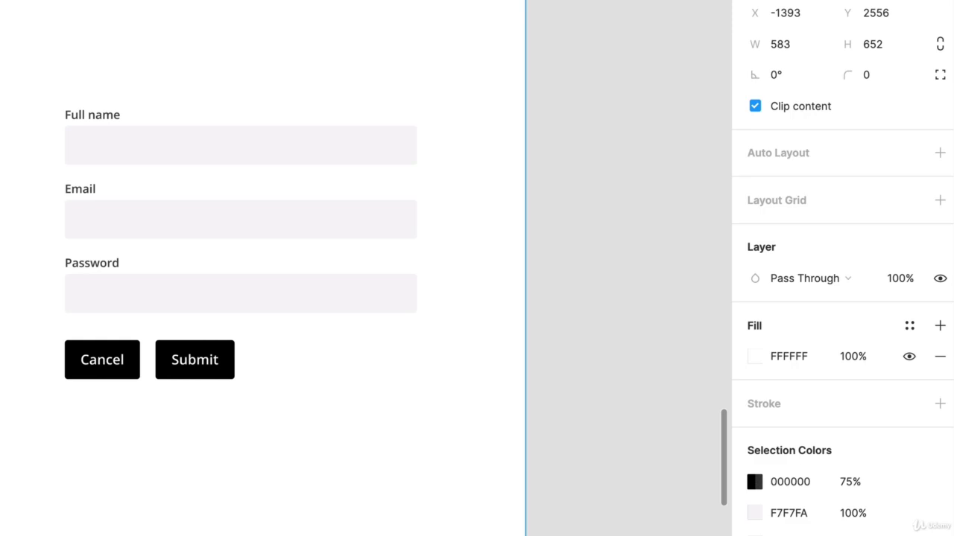
pyautogui.press('super+d')
pyautogui.hscroll(7, 319, 37)
pyautogui.hscroll(1, 312, 41)
pyautogui.click(310, 43)
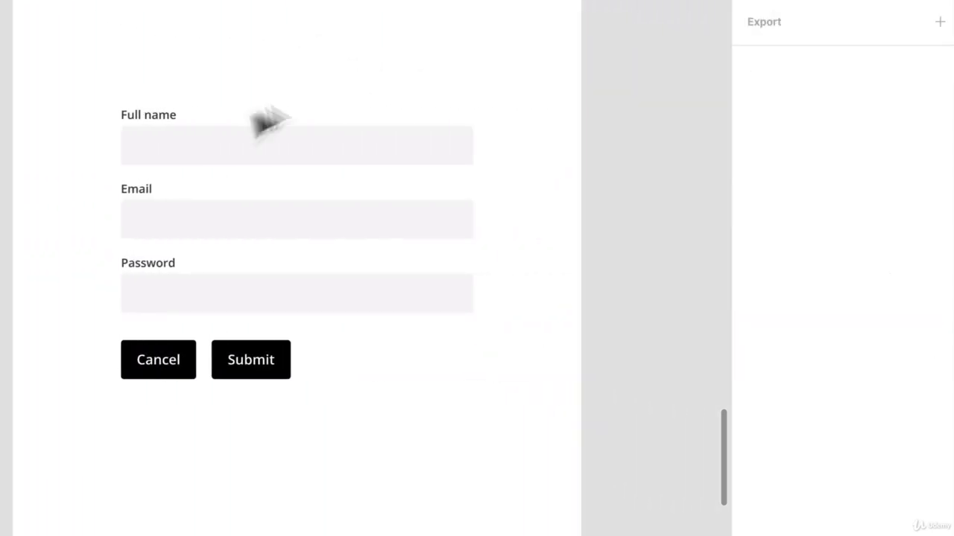
# - Swap the buttons in the copied form, aligning Submit with the fields' left edge and placing Cancel to its right
pyautogui.scroll(2, 257, 266)
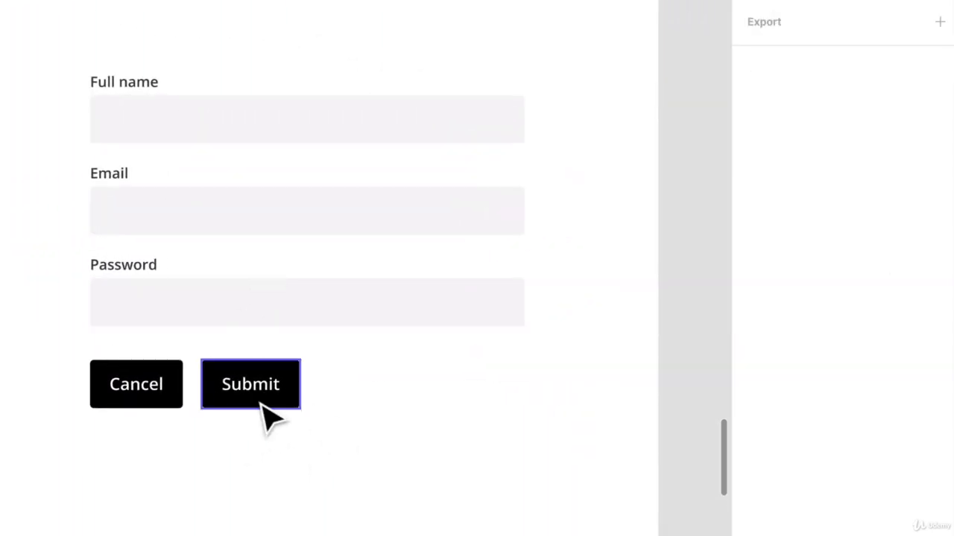
pyautogui.click(149, 395)
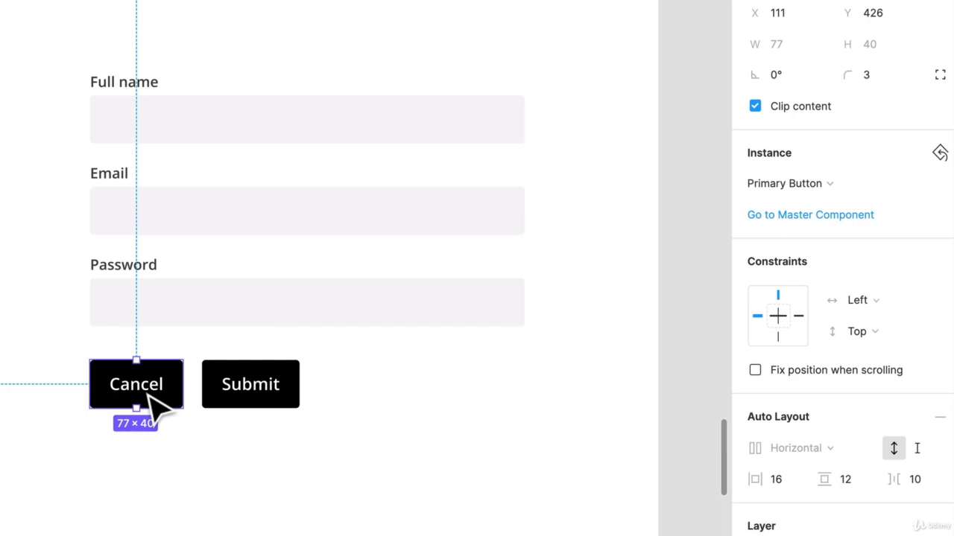
pyautogui.moveTo(149, 395); pyautogui.dragTo(379, 400)
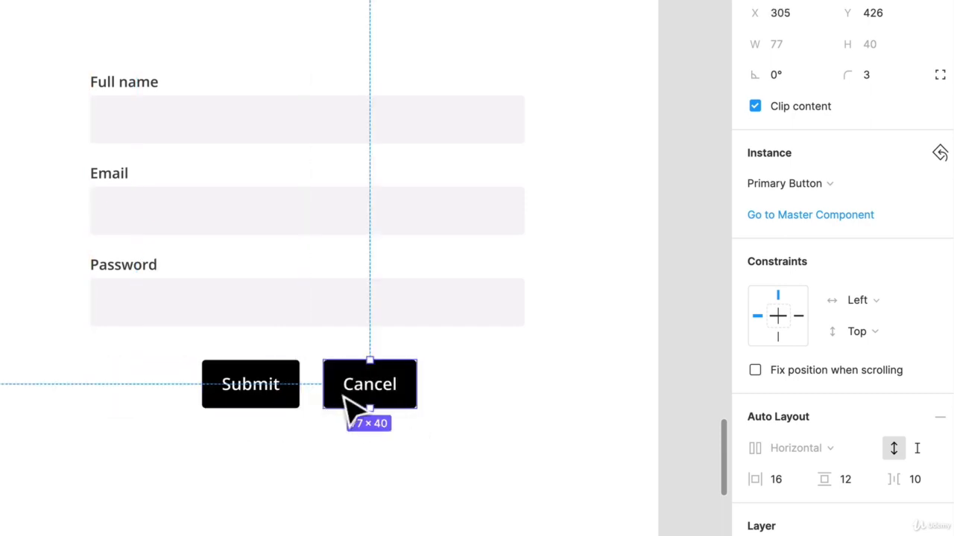
pyautogui.moveTo(287, 409); pyautogui.dragTo(170, 408)
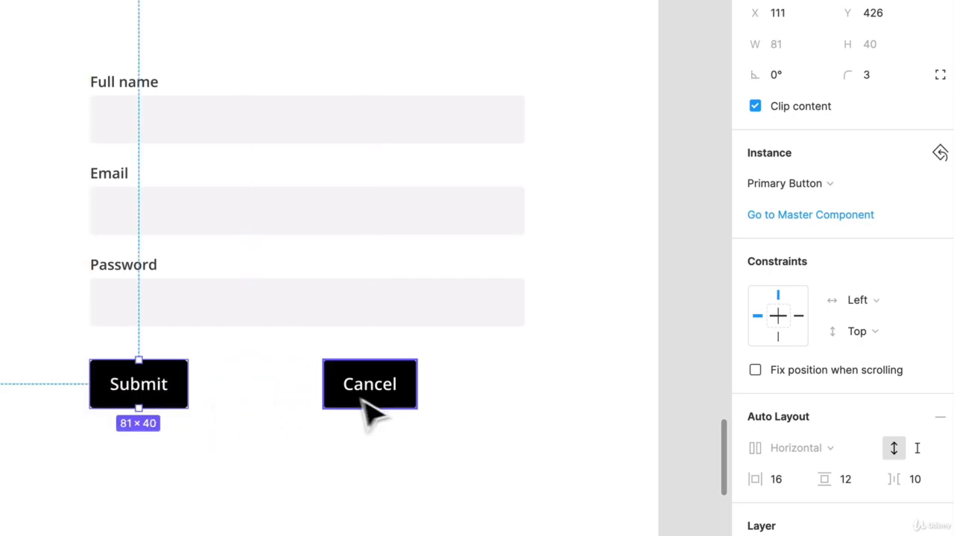
pyautogui.moveTo(368, 409); pyautogui.dragTo(237, 405)
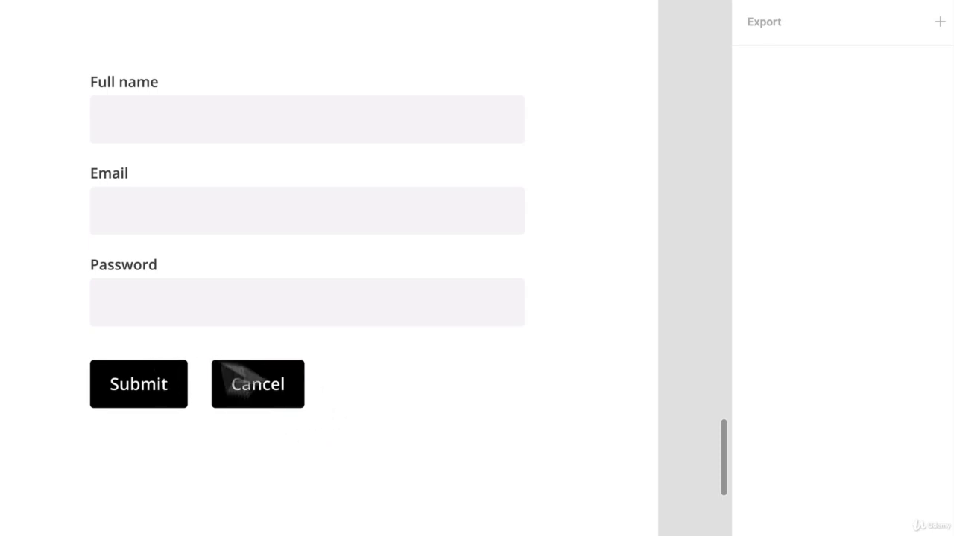
pyautogui.click(238, 382)
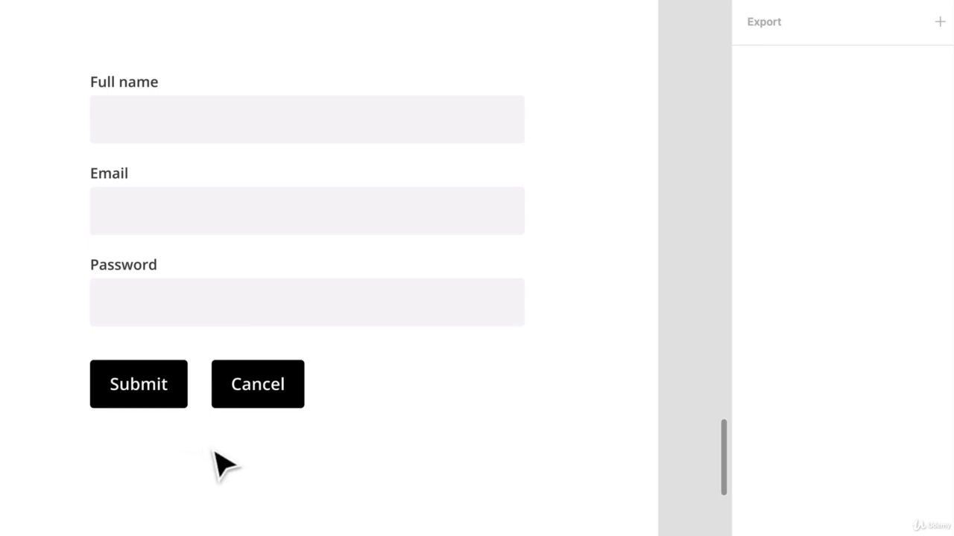
# - Swap the Cancel button's component instance to Secondary Button
pyautogui.scroll(5, 277, 377)
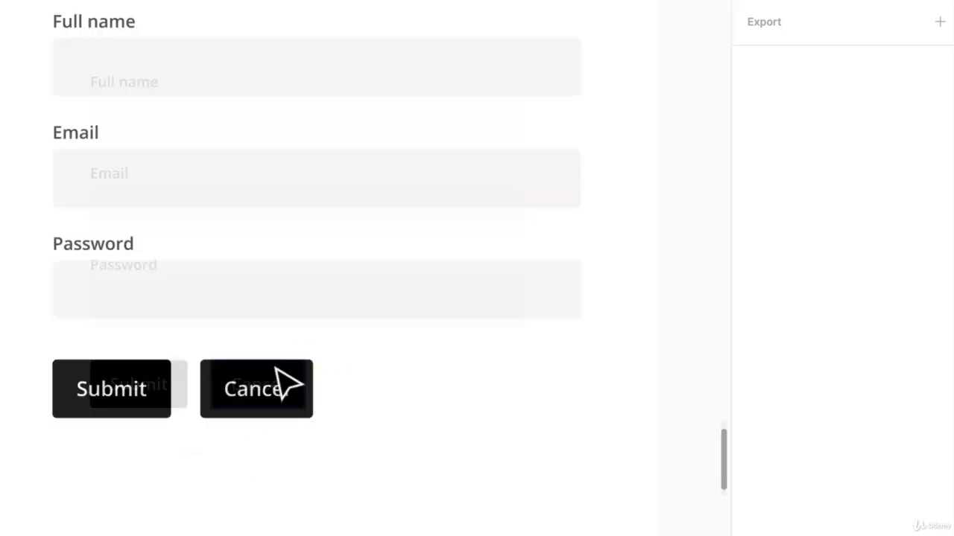
pyautogui.click(274, 374)
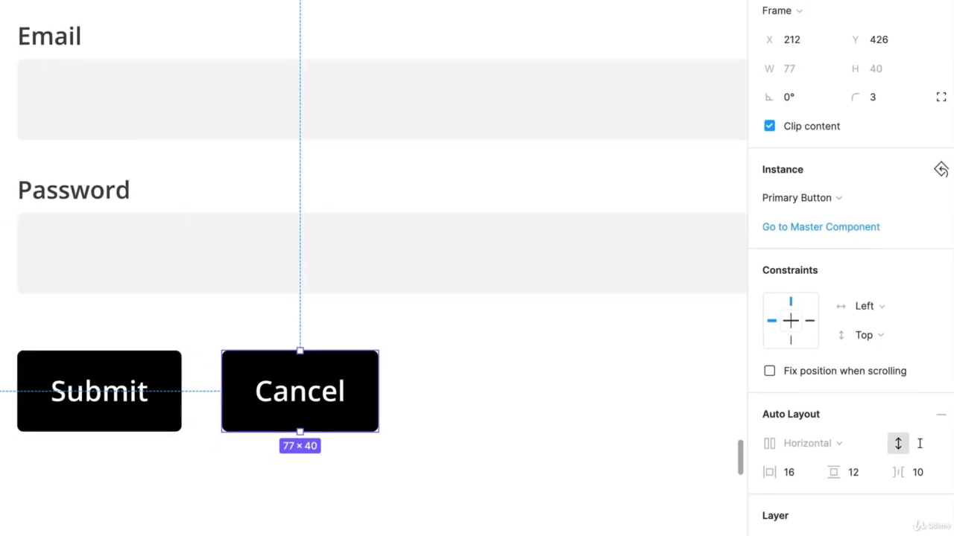
pyautogui.click(796, 198)
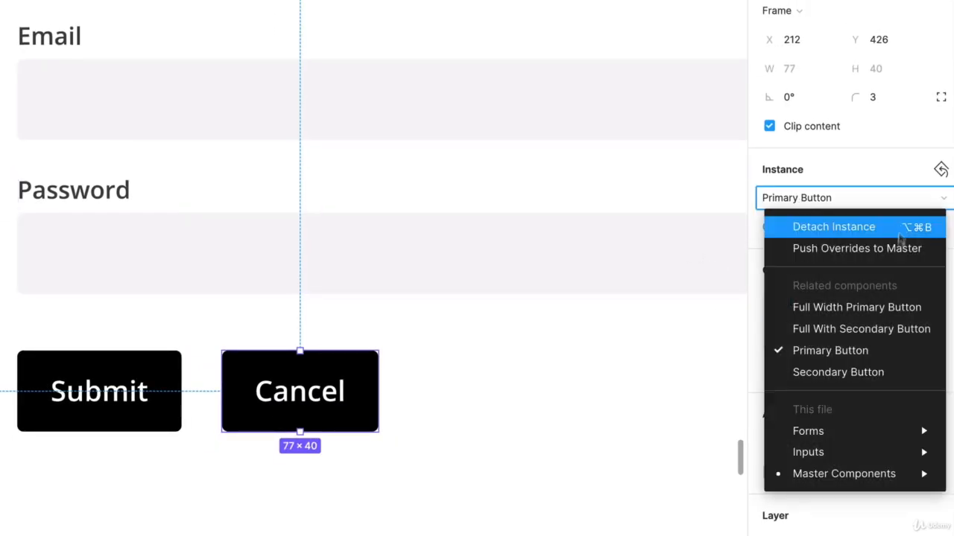
pyautogui.click(838, 372)
pyautogui.click(435, 447)
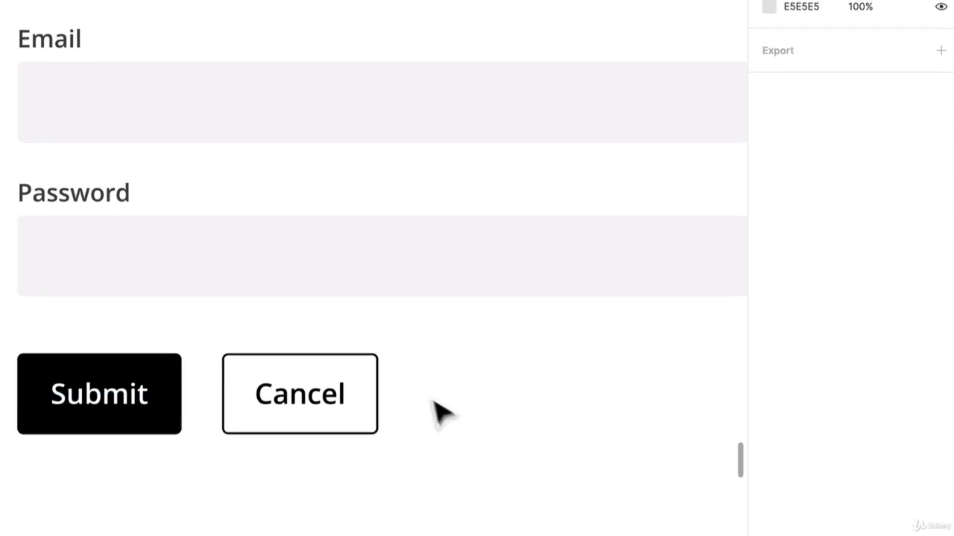
pyautogui.hscroll(-3, 277, 472)
pyautogui.keyDown('ctrl'); pyautogui.scroll(-5, 276, 472); pyautogui.keyUp('ctrl')
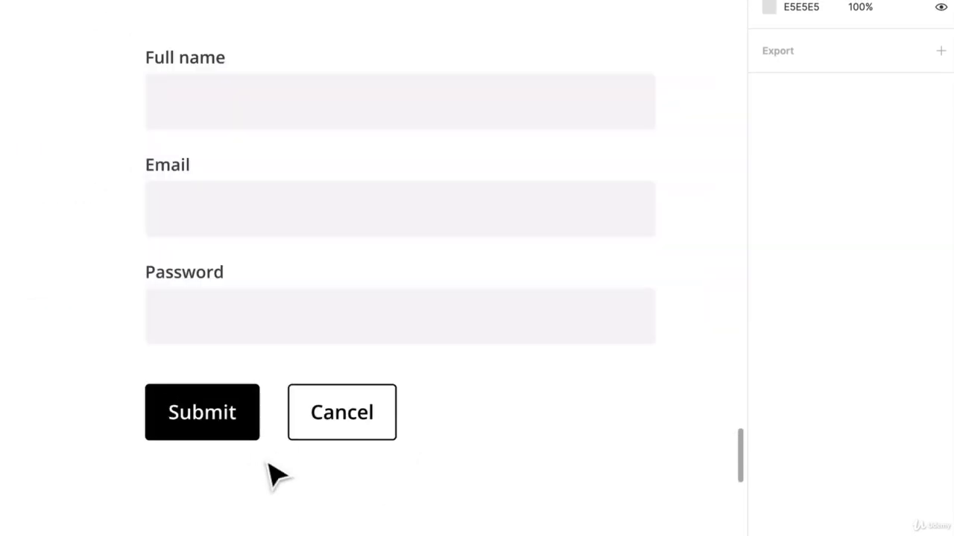
# - Change the Submit button's label to "Create Account" in the revised form
pyautogui.keyDown('ctrl'); pyautogui.scroll(3, 206, 468); pyautogui.keyUp('ctrl')
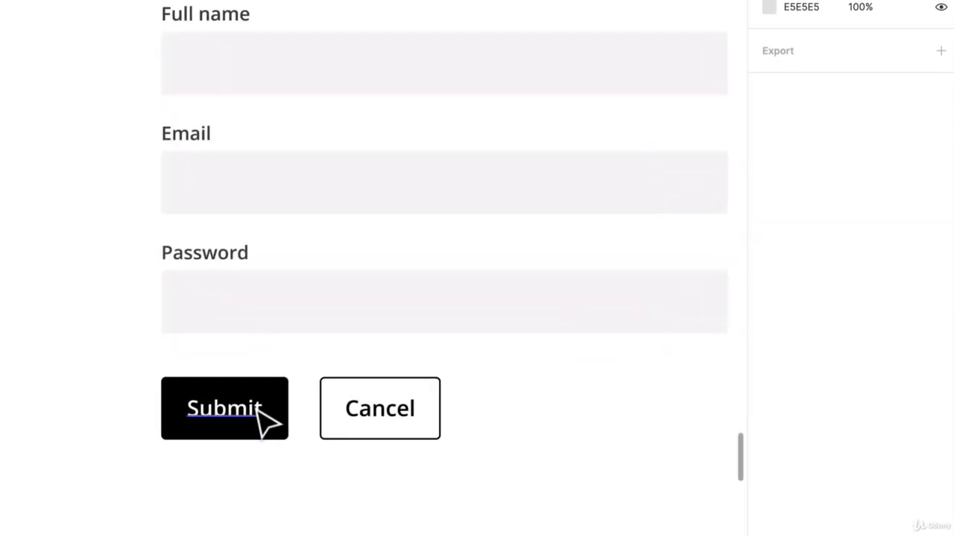
pyautogui.doubleClick(251, 420)
pyautogui.scroll(-1, 250, 419)
pyautogui.click(250, 418)
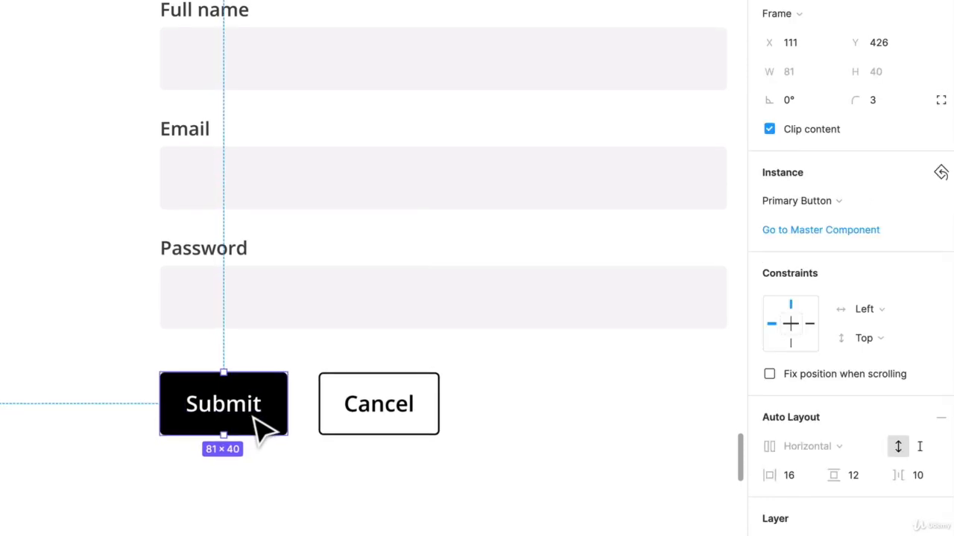
pyautogui.doubleClick(253, 417)
pyautogui.doubleClick(249, 410)
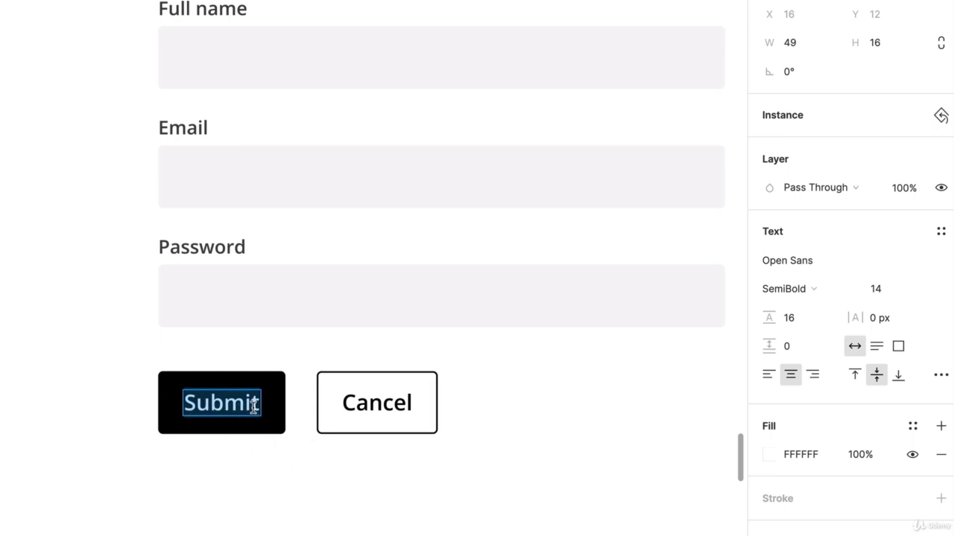
pyautogui.write('Create')
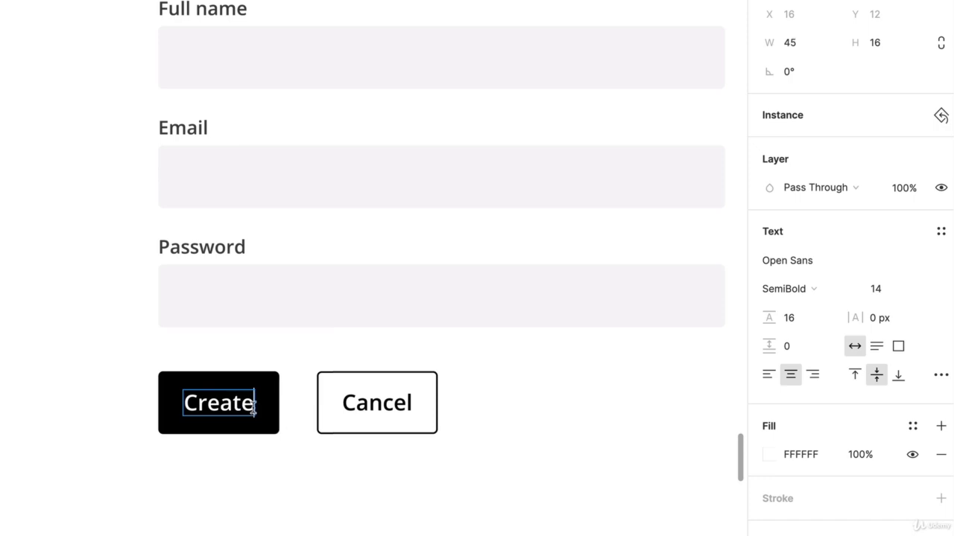
pyautogui.write(' Account')
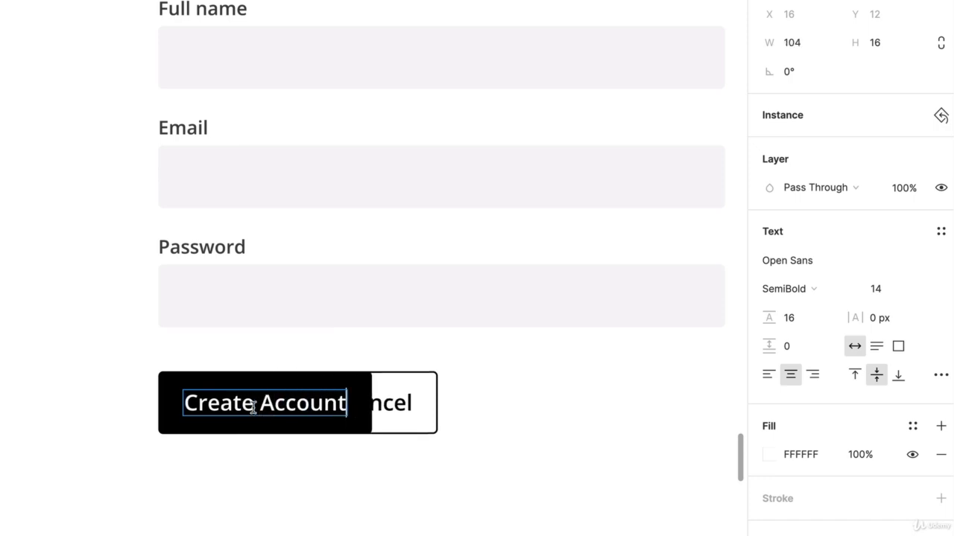
# - Move the Cancel button clear of the Create Account button, leaving a gap between them on the same row
pyautogui.moveTo(438, 418); pyautogui.dragTo(469, 422)
pyautogui.hotkey('shift', 'Right')
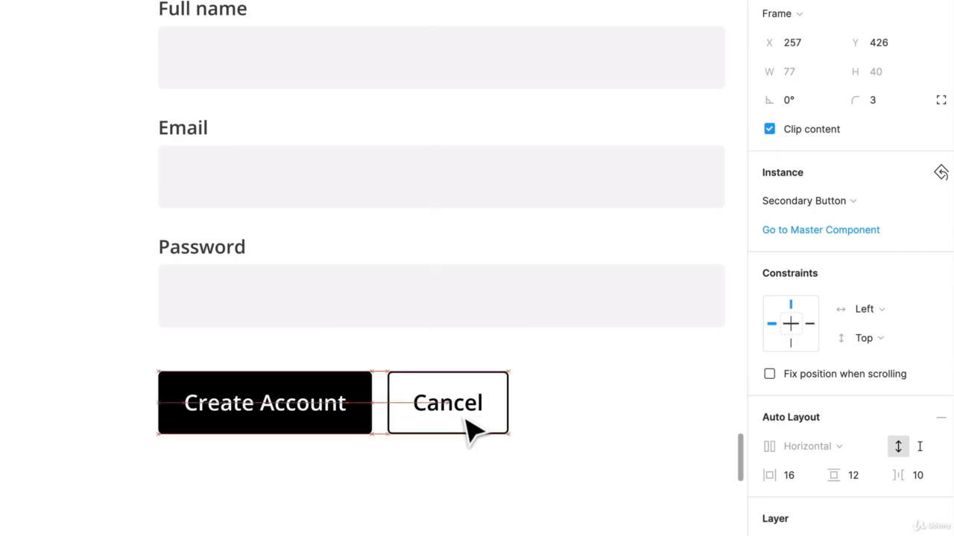
pyautogui.hotkey('shift', 'Right')
pyautogui.click(613, 439)
# - Compare the original Cancel and Submit form with the revised Create Account and Cancel form beside it
pyautogui.scroll(-5, 614, 439)
pyautogui.hscroll(-4, 613, 440)
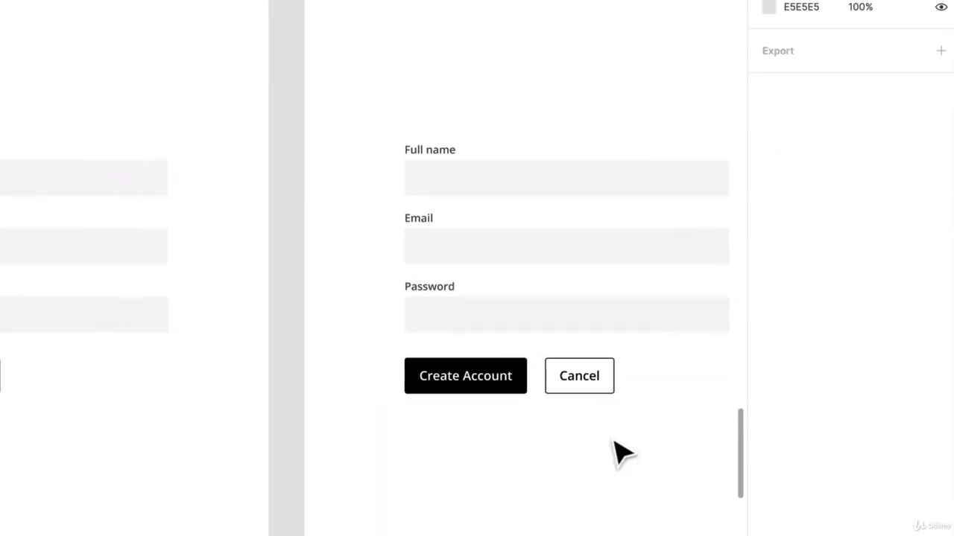
pyautogui.hscroll(-3, 597, 439)
pyautogui.scroll(-2, 598, 441)
pyautogui.hscroll(4, 599, 441)
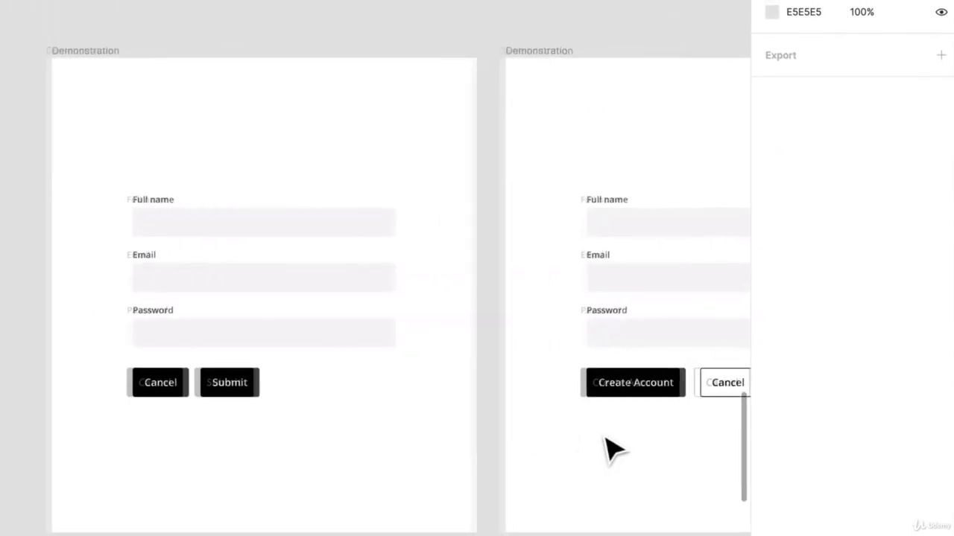
pyautogui.hscroll(4, 607, 444)
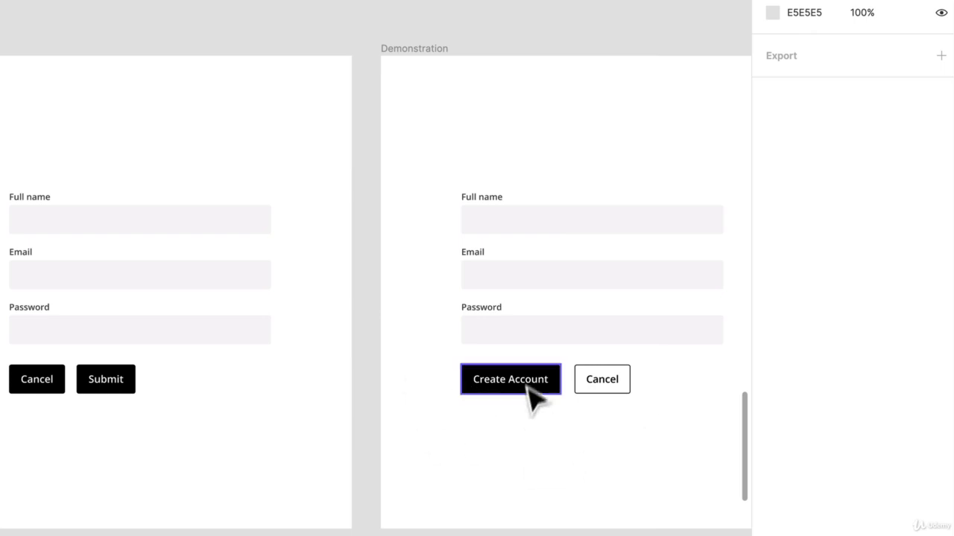
pyautogui.scroll(-2, 376, 462)
pyautogui.scroll(-2, 377, 462)
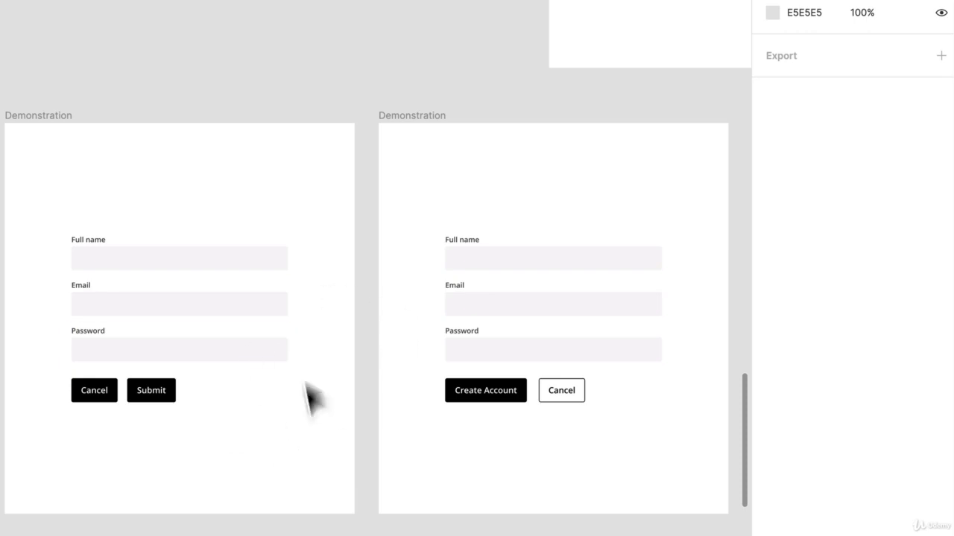
# - Duplicate the Demonstration frame whose form has the Next and Back buttons, placing the copy beside the original
pyautogui.scroll(-10, 305, 398)
pyautogui.hscroll(-2, 305, 398)
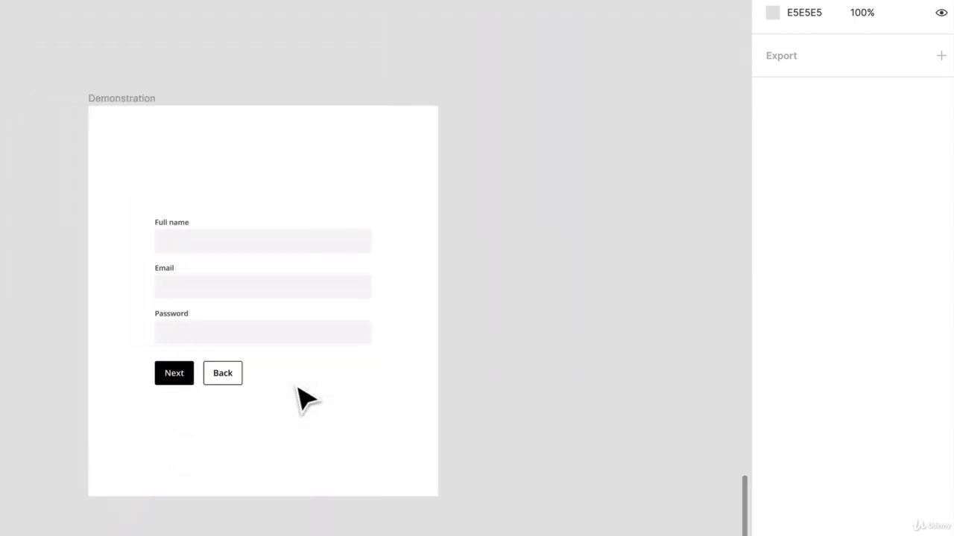
pyautogui.scroll(3, 123, 336)
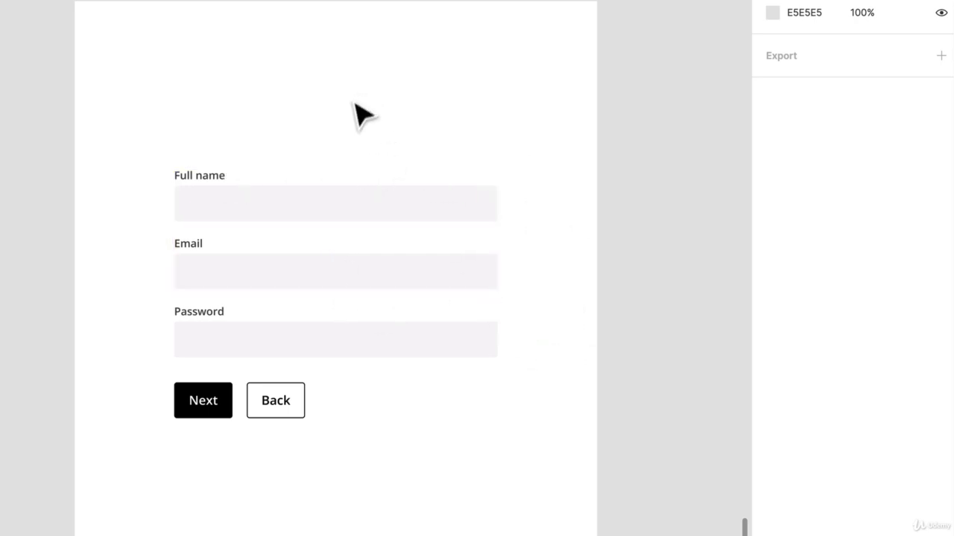
pyautogui.scroll(-3, 378, 108)
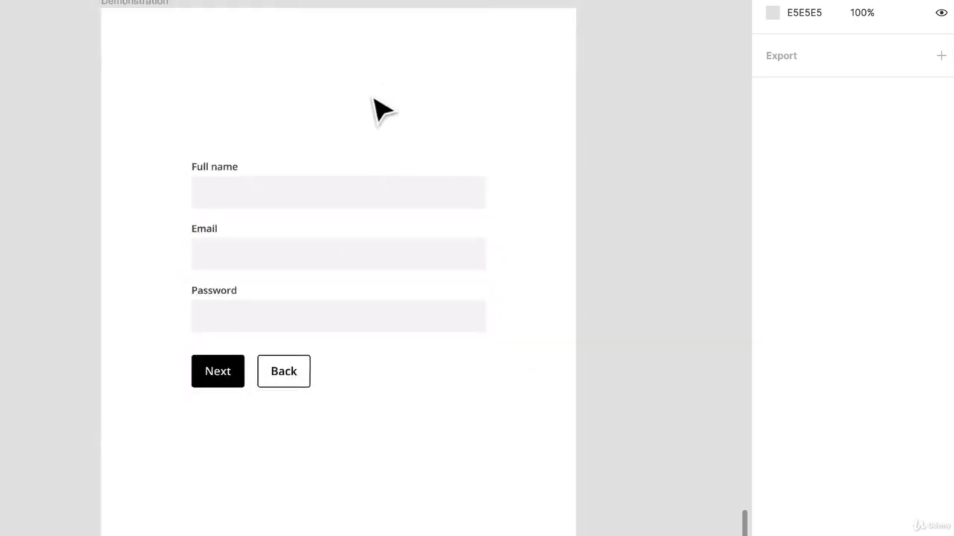
pyautogui.click(167, 10)
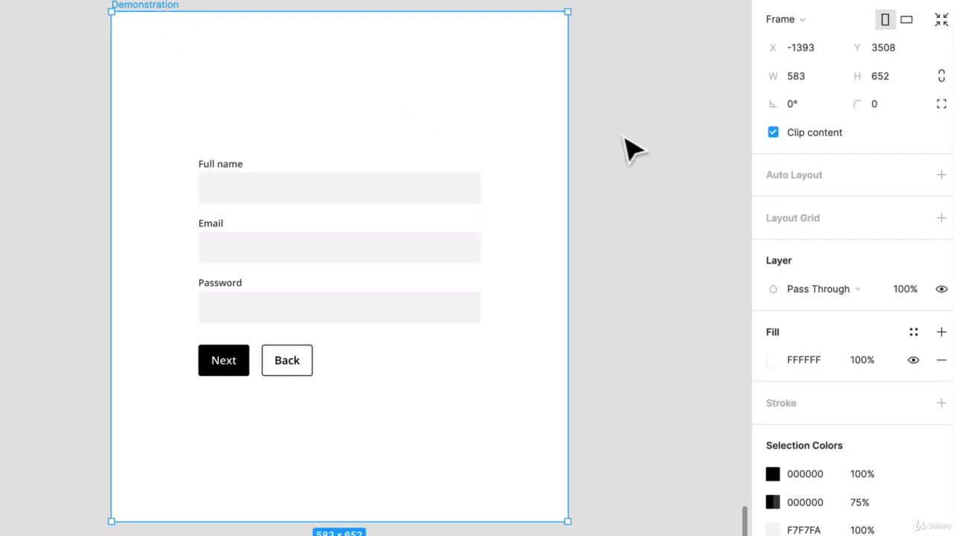
pyautogui.hotkey('ctrl', 'd')
pyautogui.hscroll(8, 585, 290)
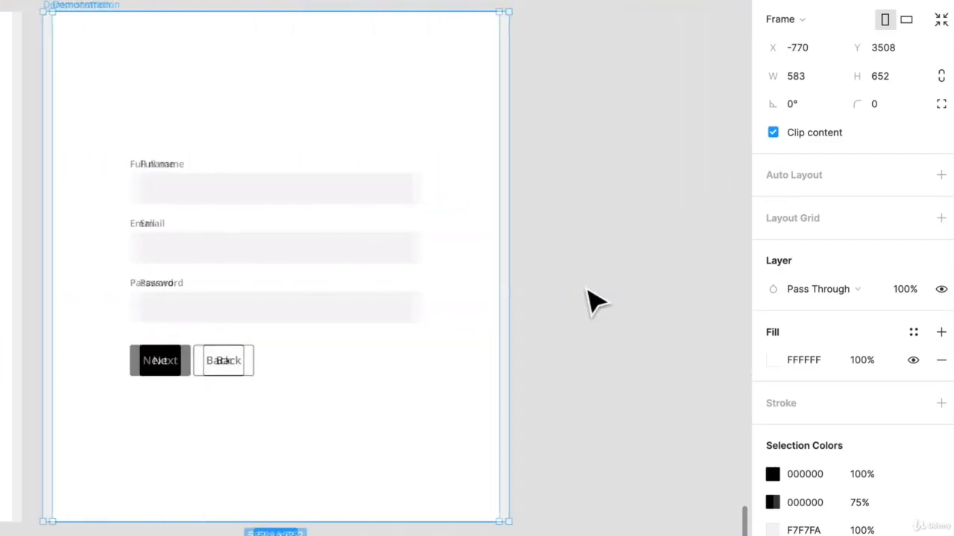
pyautogui.hscroll(-2, 383, 241)
pyautogui.click(275, 121)
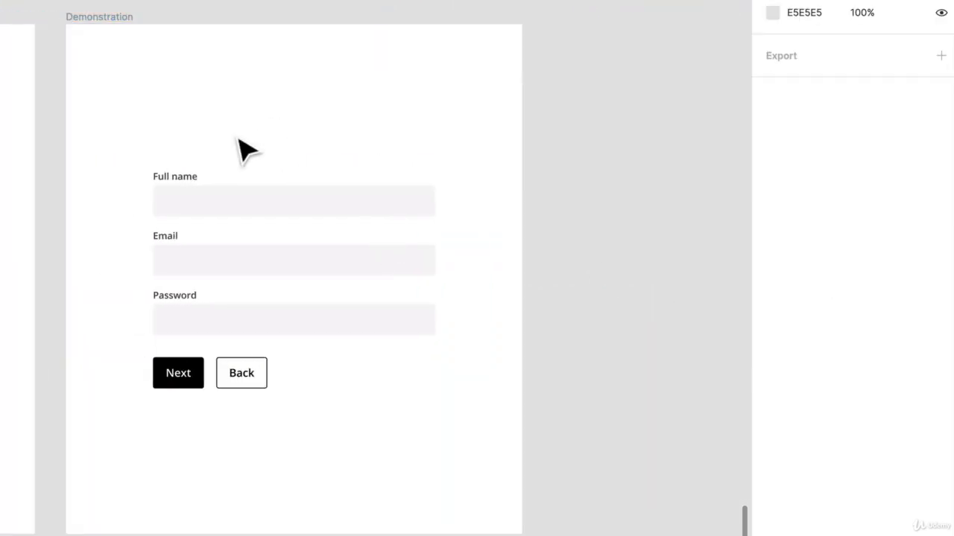
# - Copy the Billing Information heading and its divider line from the grouped payment form
pyautogui.scroll(-4, 238, 139)
pyautogui.scroll(4, 238, 139)
pyautogui.scroll(15, 246, 149)
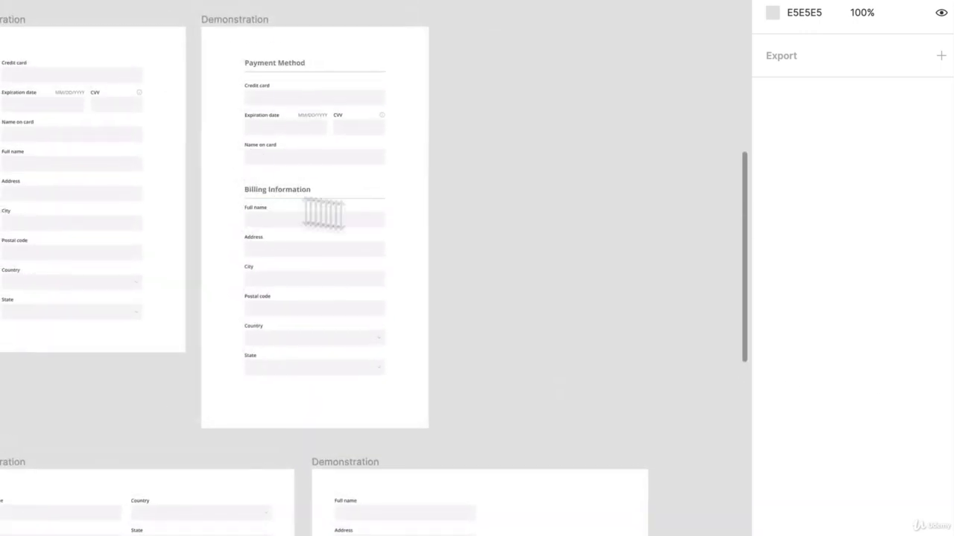
pyautogui.click(287, 191)
pyautogui.keyDown('shift'); pyautogui.click(373, 200); pyautogui.keyUp('shift')
pyautogui.scroll(-3, 298, 207)
pyautogui.scroll(-10, 302, 217)
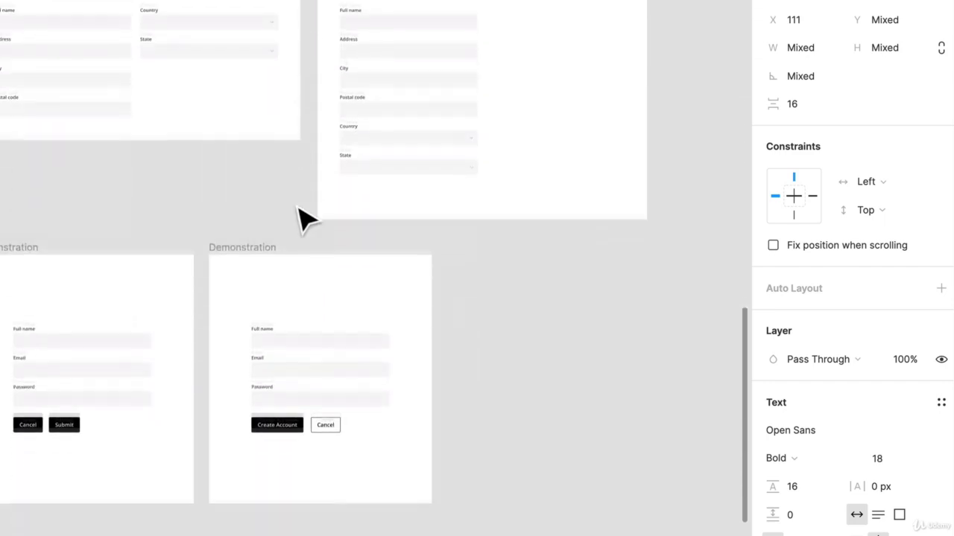
# - Paste the heading and divider into the duplicated Next and Back form and place them above the Full name field
pyautogui.scroll(5, 302, 218)
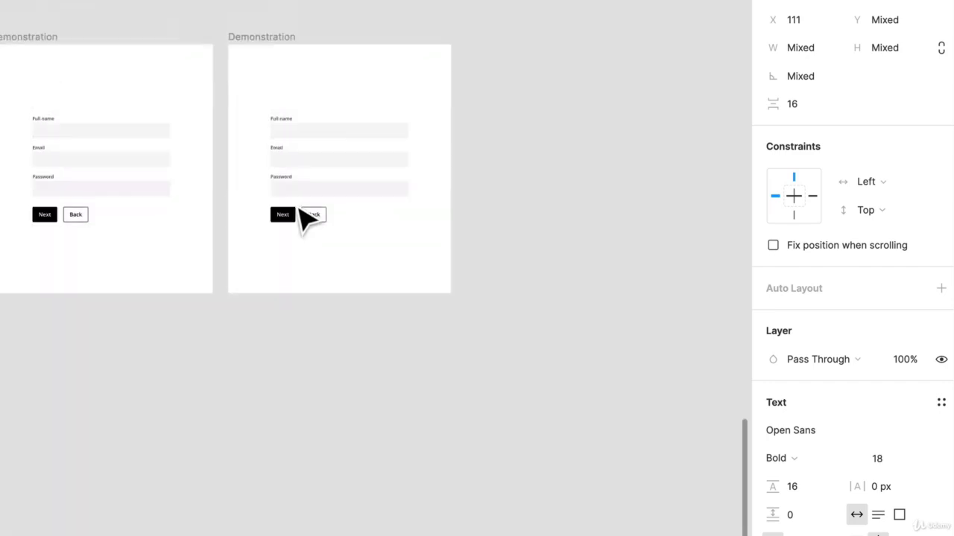
pyautogui.scroll(5, 340, 96)
pyautogui.scroll(-3, 333, 127)
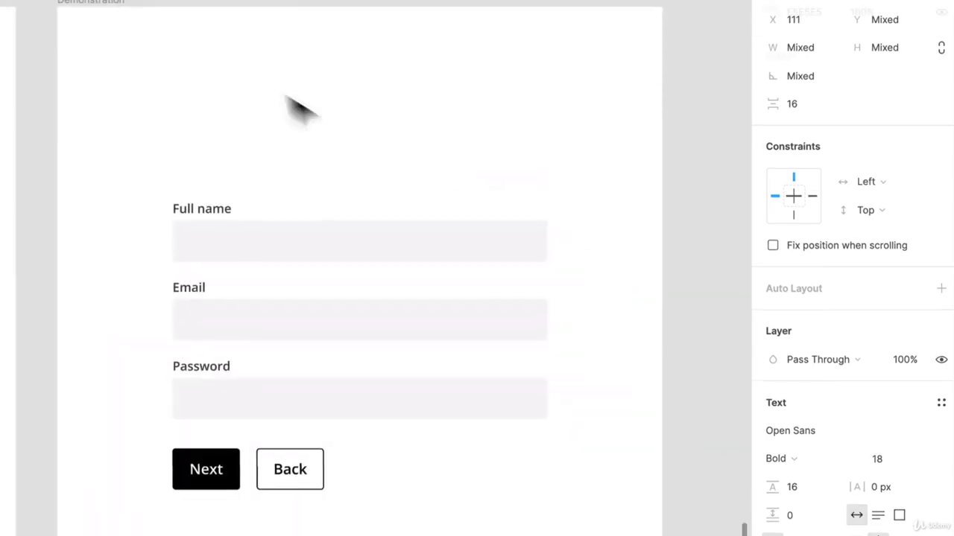
pyautogui.click(140, 24)
pyautogui.hotkey('ctrl', 'v')
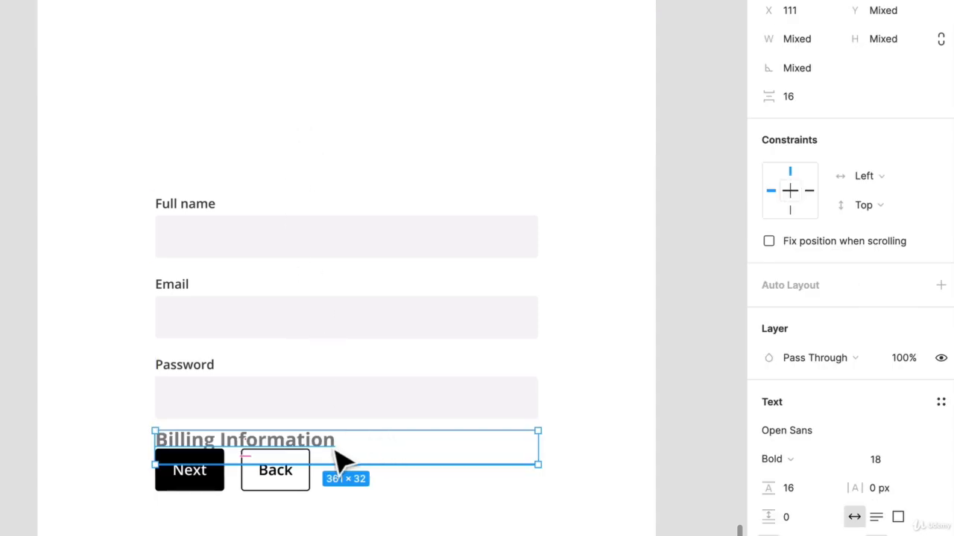
pyautogui.moveTo(341, 457); pyautogui.dragTo(321, 156)
# - Delete the Password field from the copied form and move the Next and Back buttons up beneath the Email field
pyautogui.doubleClick(313, 147)
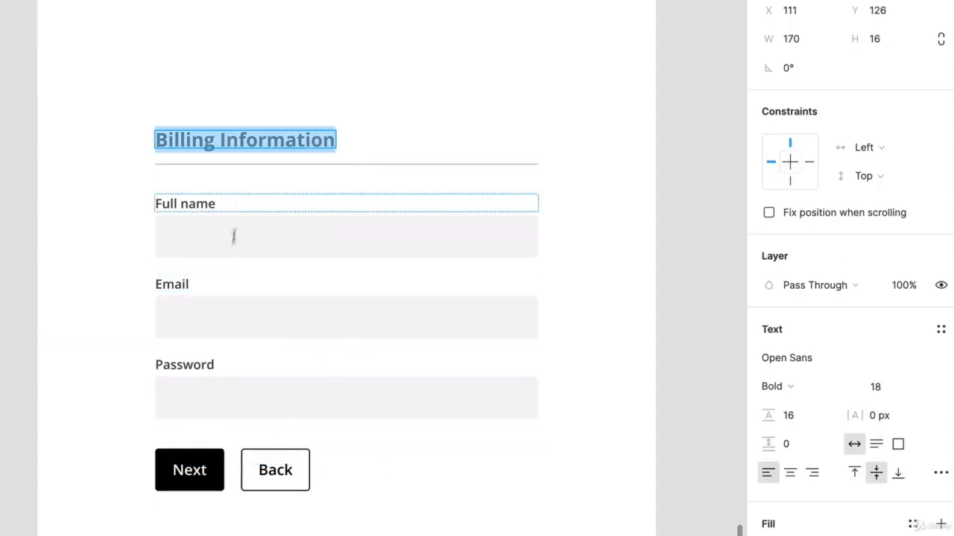
pyautogui.click(199, 370)
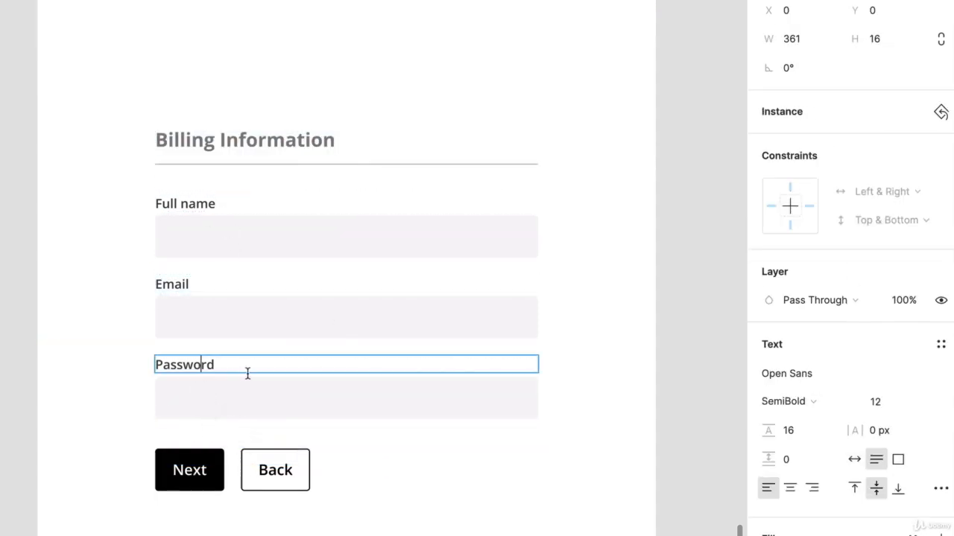
pyautogui.click(115, 374)
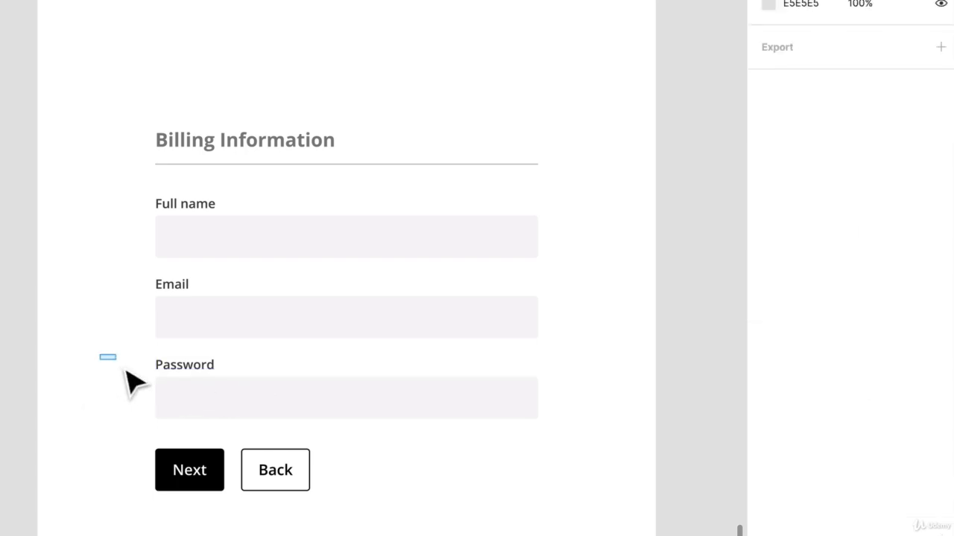
pyautogui.moveTo(125, 370); pyautogui.dragTo(262, 415)
pyautogui.press('Delete')
pyautogui.moveTo(408, 533); pyautogui.dragTo(210, 404)
# - Change the Billing Information heading in the copied form to "Personal Information"
pyautogui.doubleClick(278, 136)
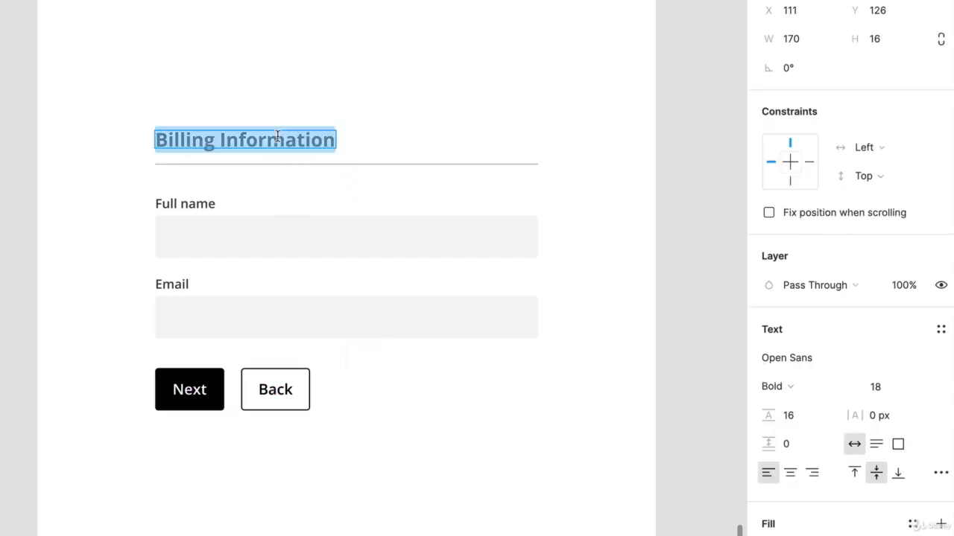
pyautogui.write('Personal')
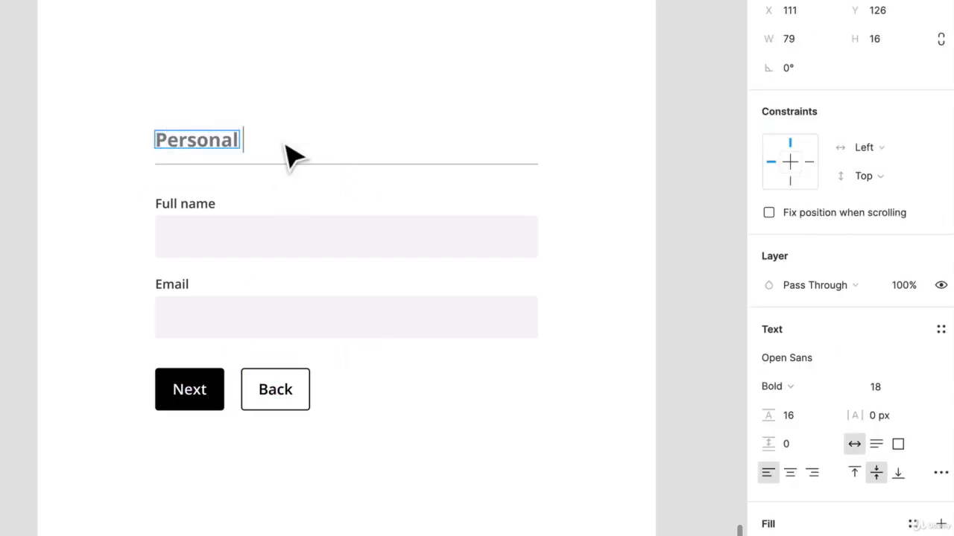
pyautogui.write(' Information')
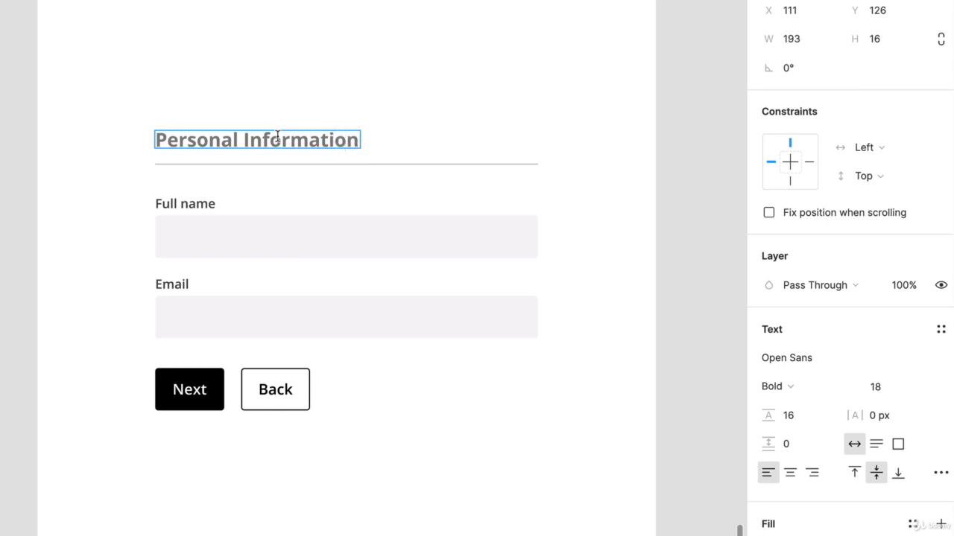
pyautogui.click(177, 86)
# - Move the heading, divider, fields and buttons down together to free space in the upper part of the frame
pyautogui.click(117, 86)
pyautogui.moveTo(105, 78); pyautogui.dragTo(521, 534)
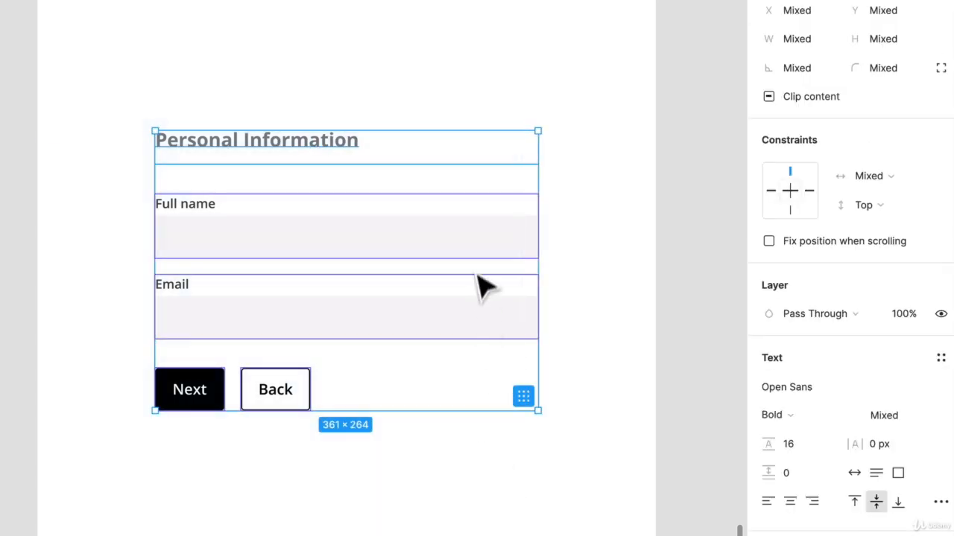
pyautogui.moveTo(480, 287); pyautogui.dragTo(484, 380)
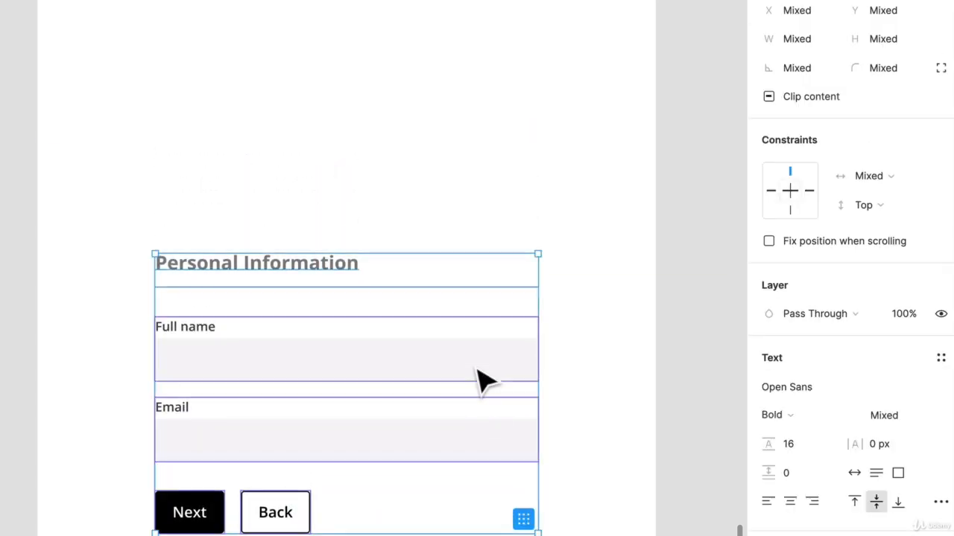
pyautogui.press('t')
pyautogui.moveTo(136, 120); pyautogui.dragTo(538, 135)
pyautogui.click(228, 198)
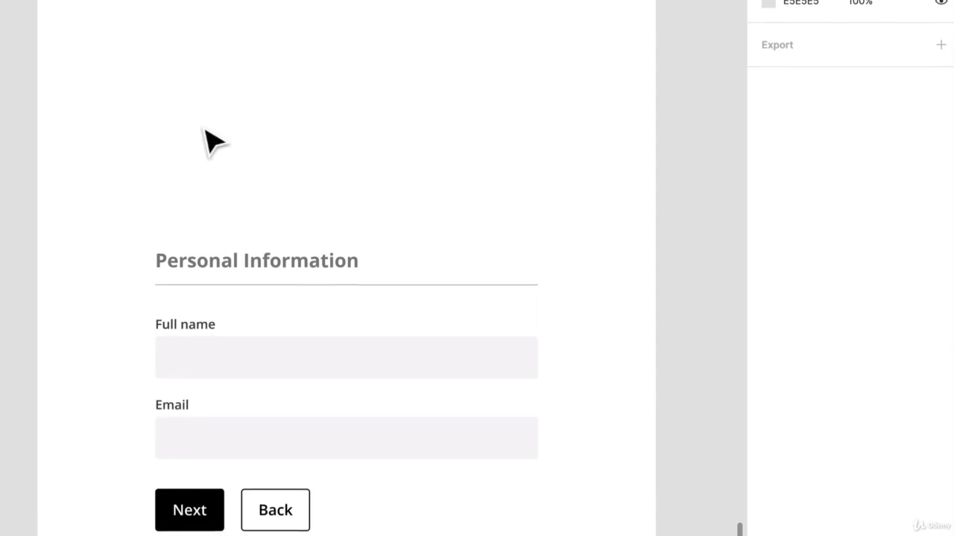
# - Draw a thin 361 × 7 rectangle above the Personal Information heading, aligned with both edges of the form fields
pyautogui.press('r')
pyautogui.moveTo(149, 121)
pyautogui.mouseDown()
pyautogui.moveTo(348, 131)
pyautogui.moveTo(538, 126)
pyautogui.mouseUp()
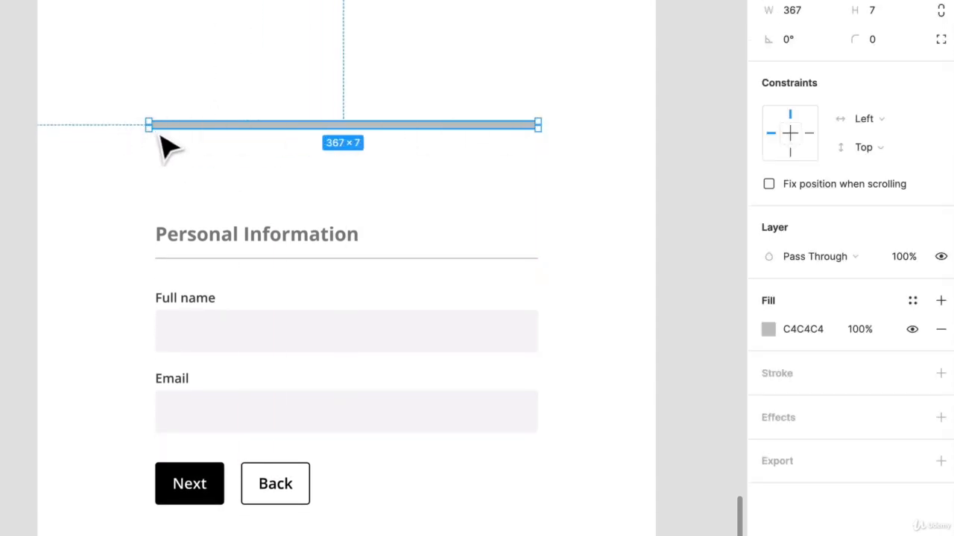
pyautogui.moveTo(164, 142); pyautogui.dragTo(169, 141)
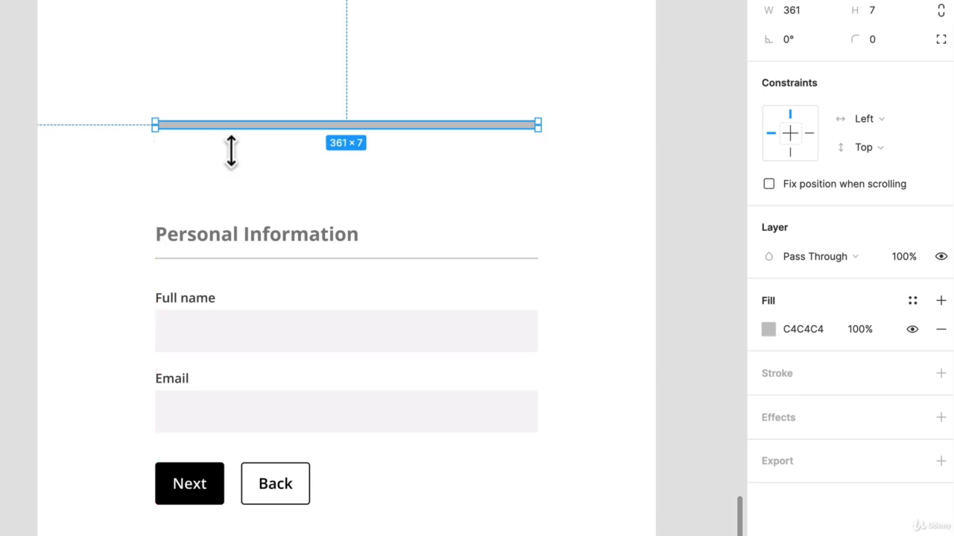
pyautogui.moveTo(237, 145); pyautogui.dragTo(234, 182)
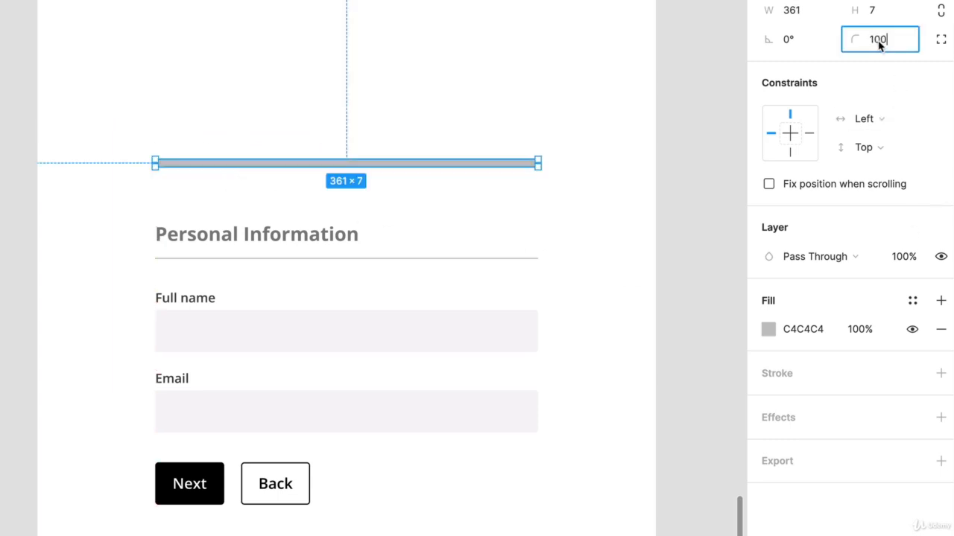
# - Give the thin bar above the heading a corner radius of 100 and a 000000 fill at 10% opacity
pyautogui.press('Return')
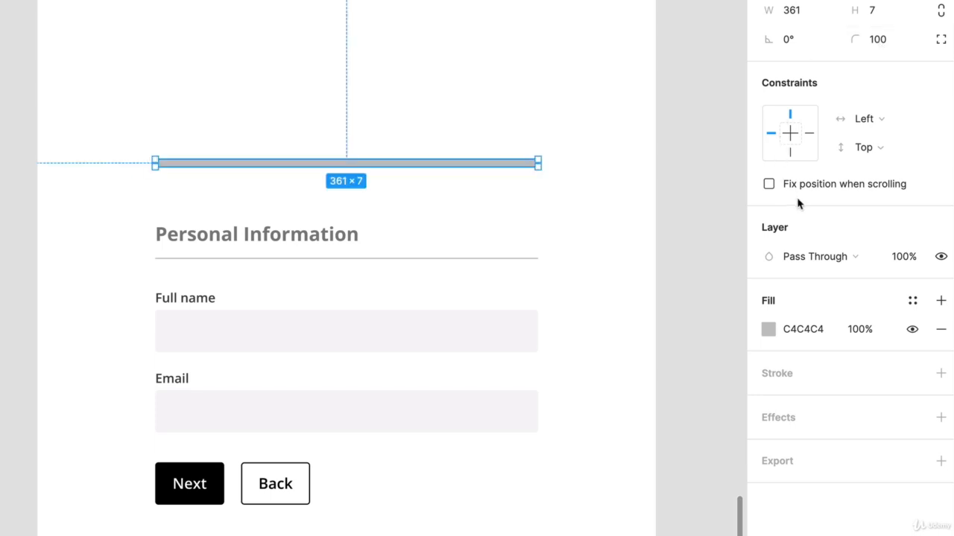
pyautogui.click(769, 329)
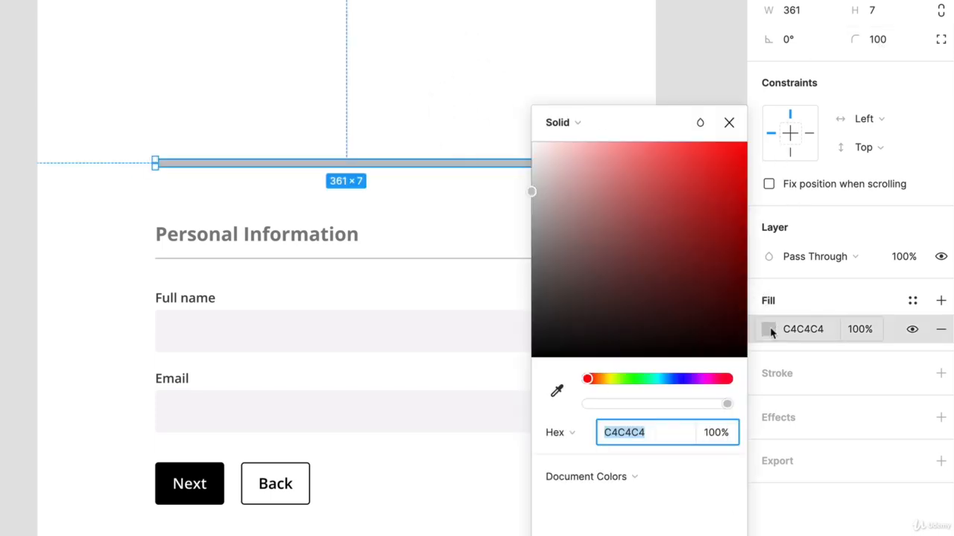
pyautogui.moveTo(657, 288); pyautogui.dragTo(457, 437)
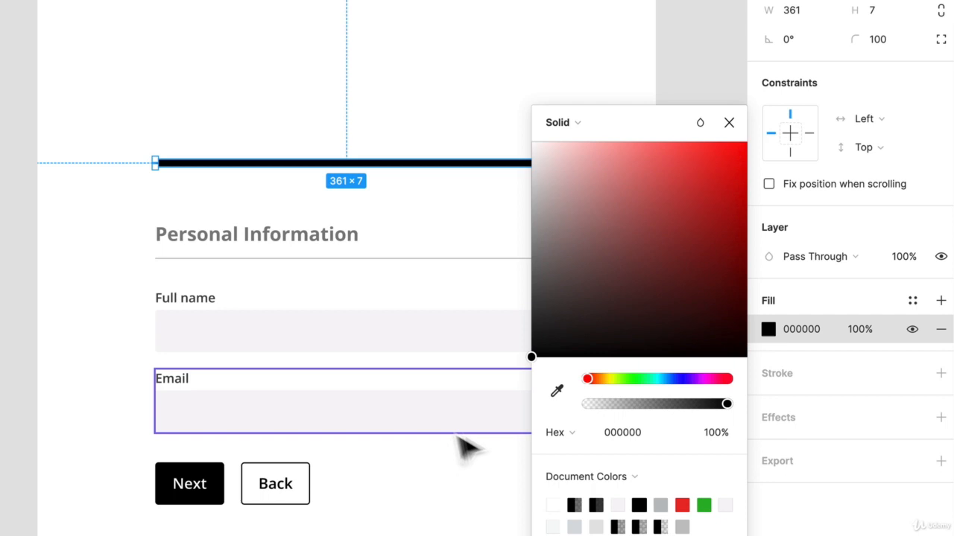
pyautogui.click(858, 338)
pyautogui.write('10')
pyautogui.press('Return')
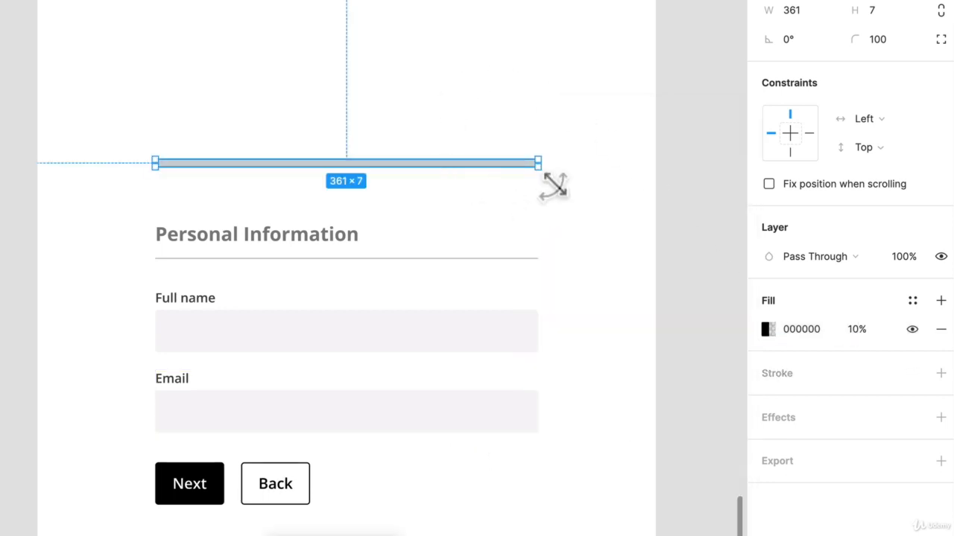
# - Duplicate the grey bar in place, fill the copy with green 2CB629 and make it about 130 wide from the bar's starting edge
pyautogui.moveTo(556, 177); pyautogui.dragTo(249, 186)
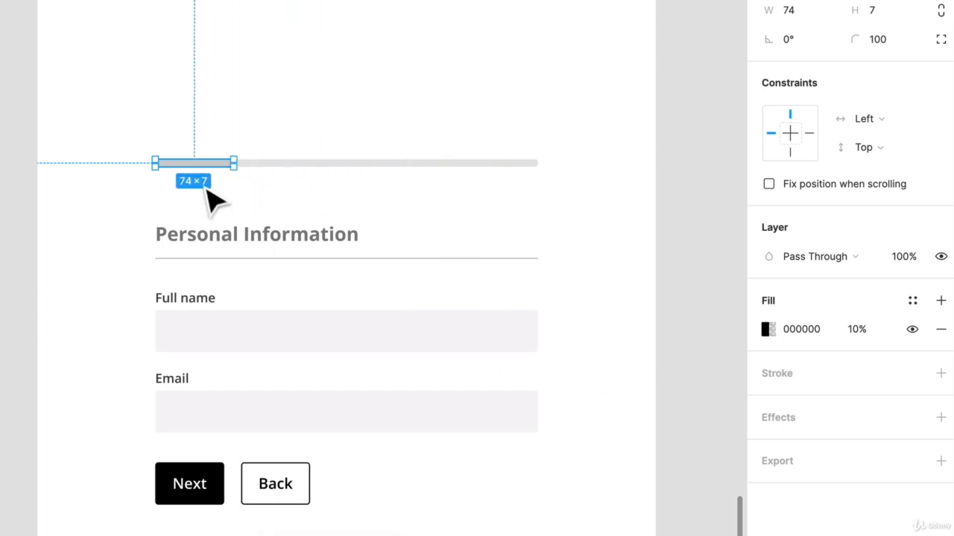
pyautogui.click(765, 330)
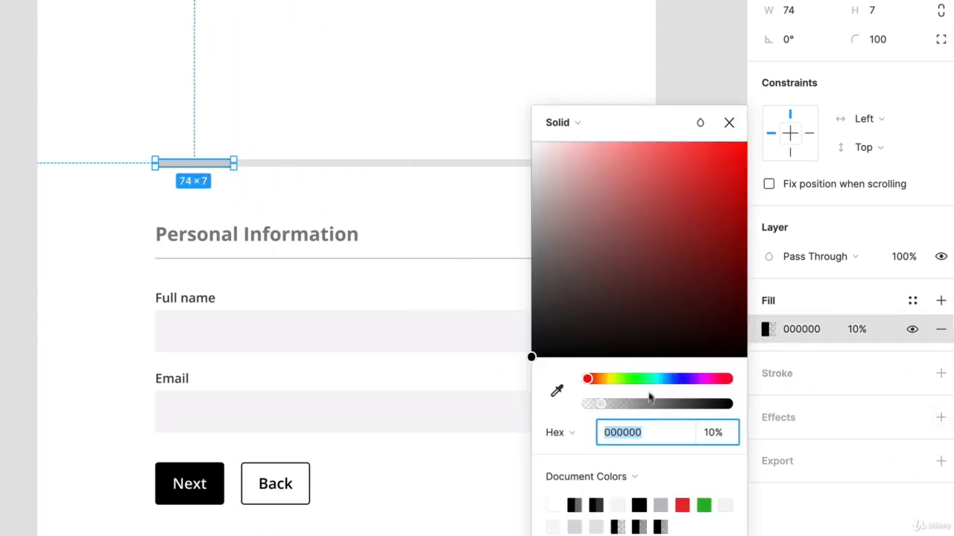
pyautogui.click(707, 506)
pyautogui.click(370, 40)
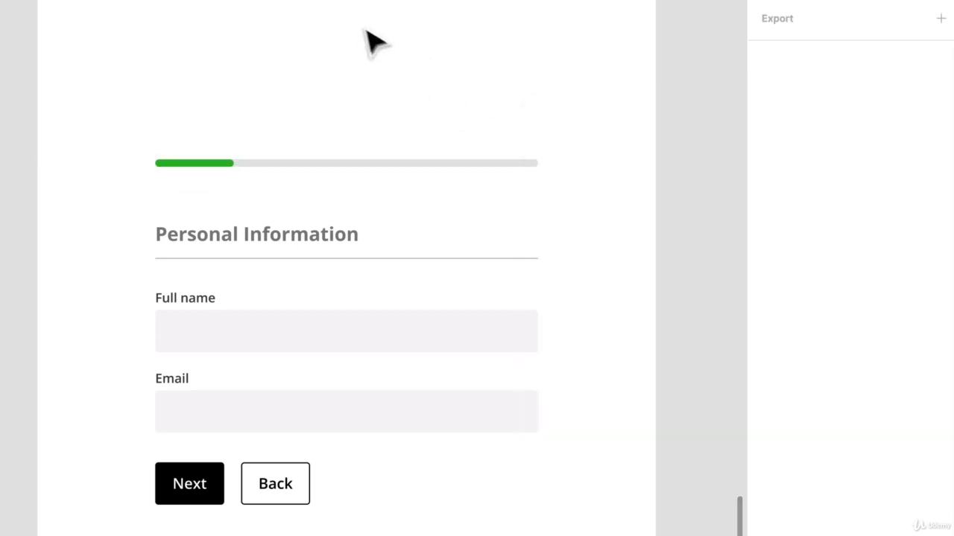
pyautogui.click(228, 164)
pyautogui.moveTo(253, 178); pyautogui.dragTo(309, 181)
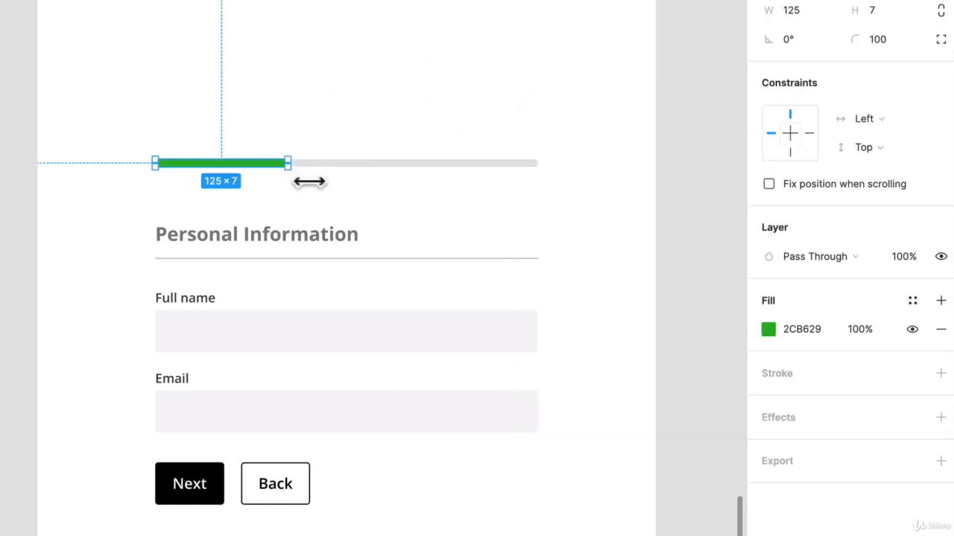
pyautogui.click(321, 110)
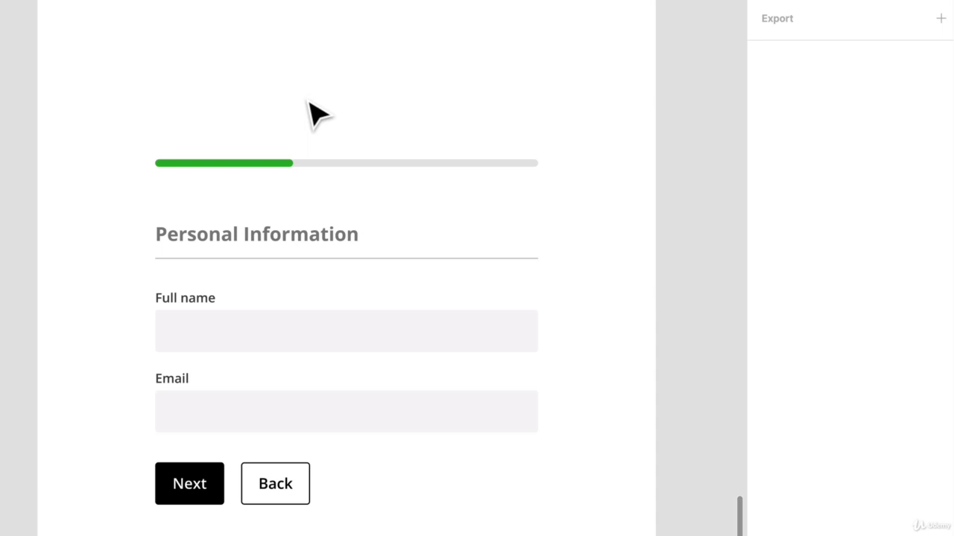
# - Shorten the grey progress track to a width of 335 to leave room beside it
pyautogui.hscroll(3, 532, 117)
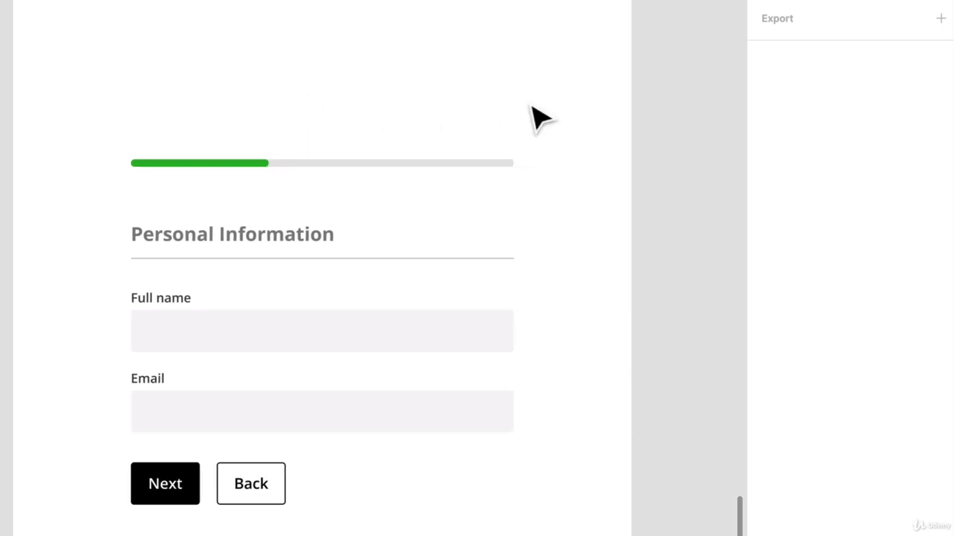
pyautogui.click(485, 163)
pyautogui.moveTo(504, 181); pyautogui.dragTo(478, 182)
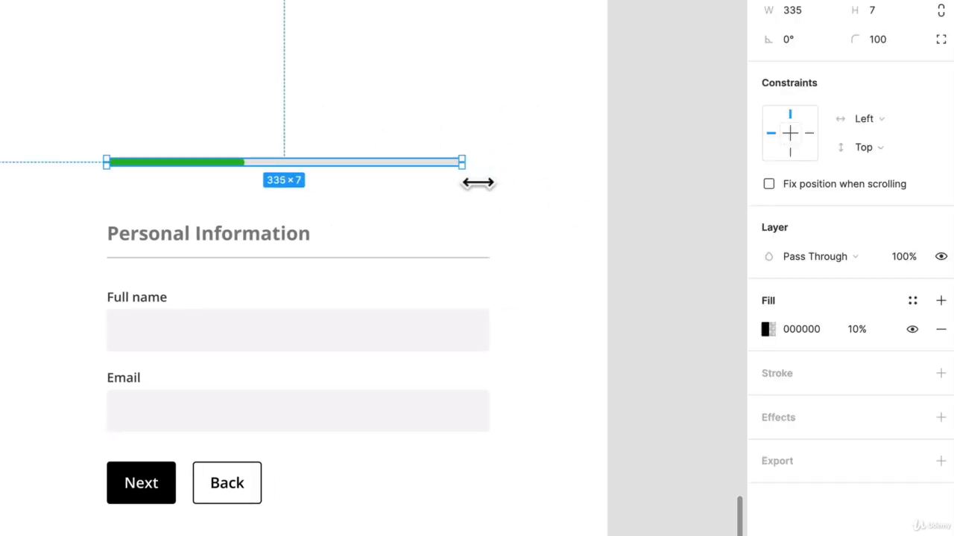
pyautogui.click(527, 168)
# - Copy the Personal Information heading onto the progress bar and change the copy's text to "33%"
pyautogui.moveTo(231, 235); pyautogui.dragTo(410, 162)
pyautogui.doubleClick(479, 158)
pyautogui.write('33')
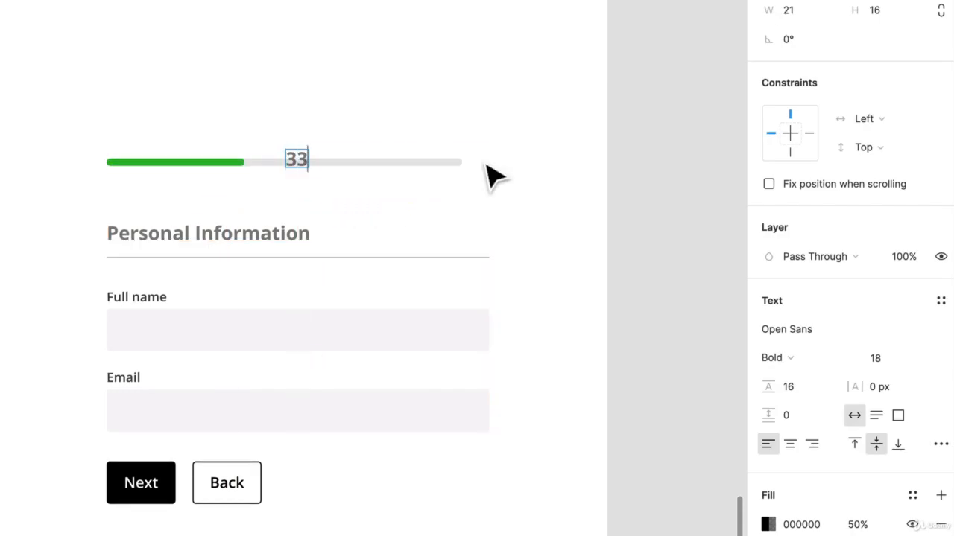
pyautogui.write('%')
pyautogui.press('Escape')
# - Format the 33% label as size 14 ExtraBold with a 0E0E0E fill at 50% opacity
pyautogui.click(921, 358)
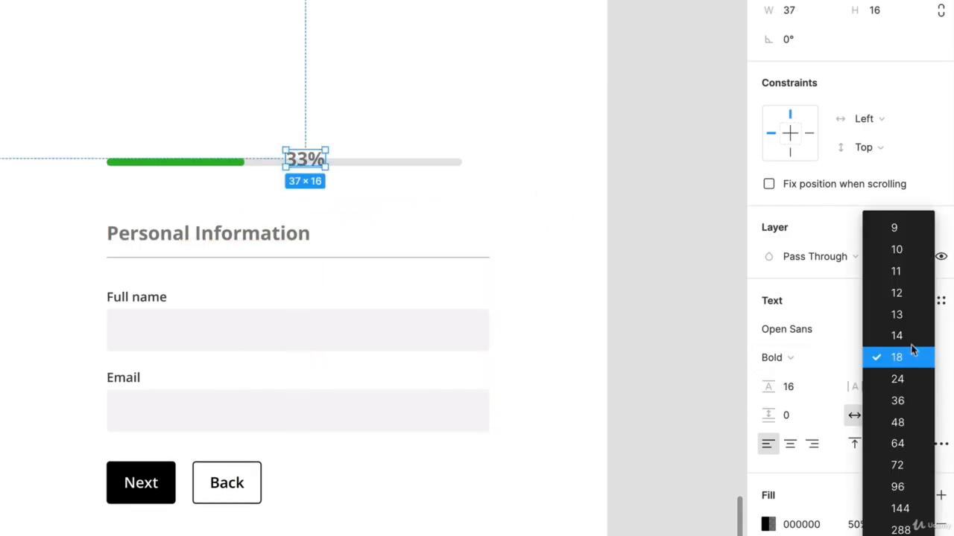
pyautogui.click(910, 339)
pyautogui.click(773, 358)
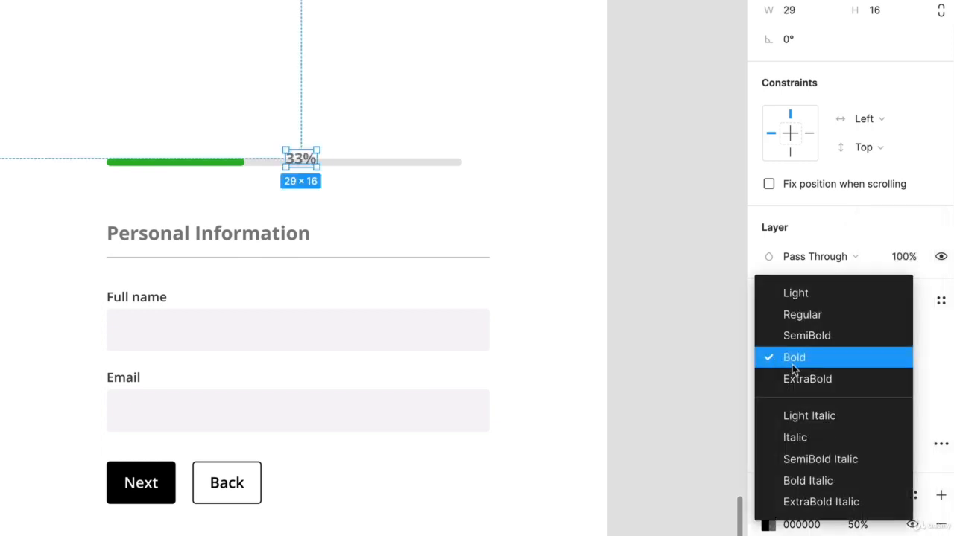
pyautogui.click(798, 379)
pyautogui.click(768, 524)
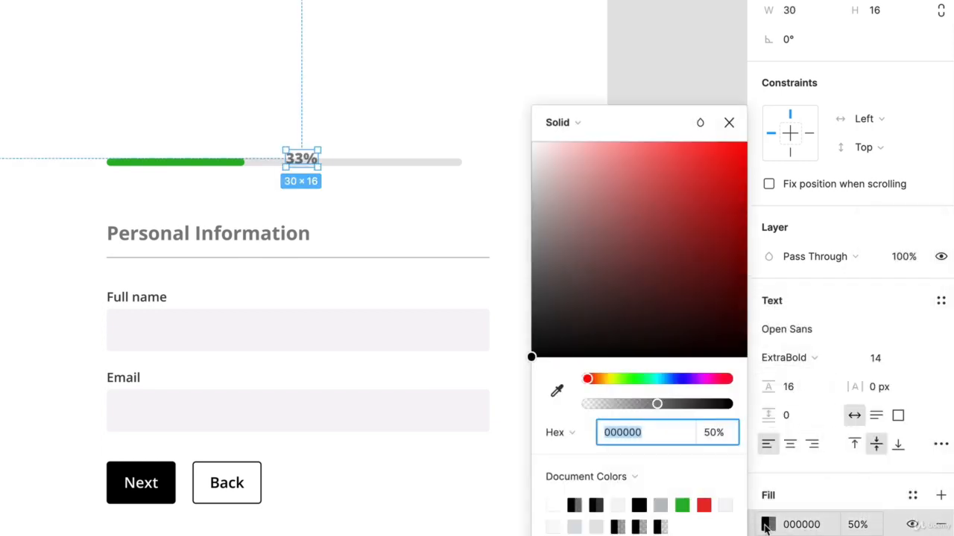
pyautogui.moveTo(604, 355); pyautogui.dragTo(532, 346)
pyautogui.click(319, 161)
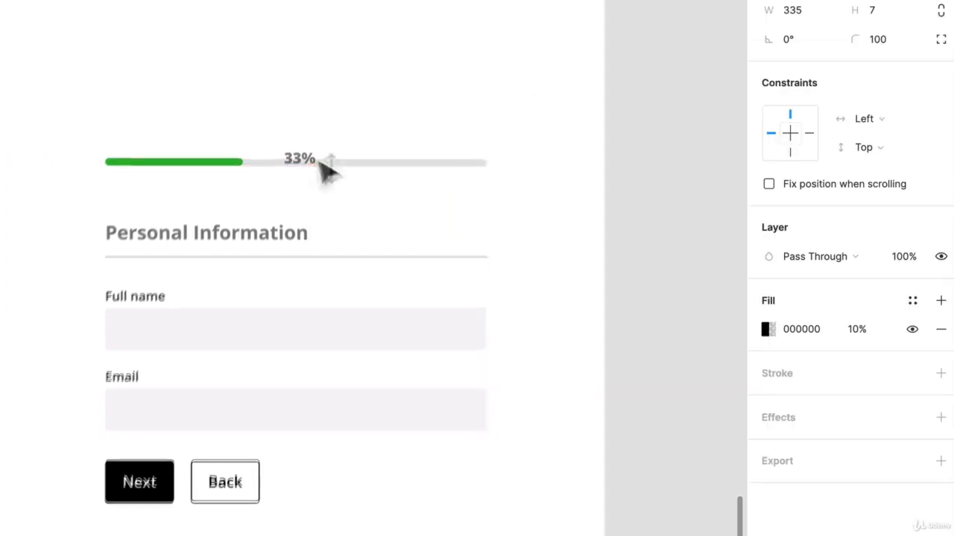
# - Place the 33% label at the far end of the progress track, adjust the track's length, and move the row closer to the heading
pyautogui.moveTo(300, 157)
pyautogui.mouseDown()
pyautogui.moveTo(494, 170)
pyautogui.moveTo(462, 181)
pyautogui.moveTo(490, 171)
pyautogui.moveTo(145, 123)
pyautogui.mouseUp()
pyautogui.click(554, 228)
pyautogui.click(457, 165)
pyautogui.click(496, 170)
pyautogui.click(530, 219)
pyautogui.moveTo(208, 163); pyautogui.dragTo(210, 187)
pyautogui.click(251, 149)
# - Duplicate the Demonstration frame containing the Personal Information form with its progress bar
pyautogui.scroll(-3, 249, 147)
pyautogui.click(111, 10)
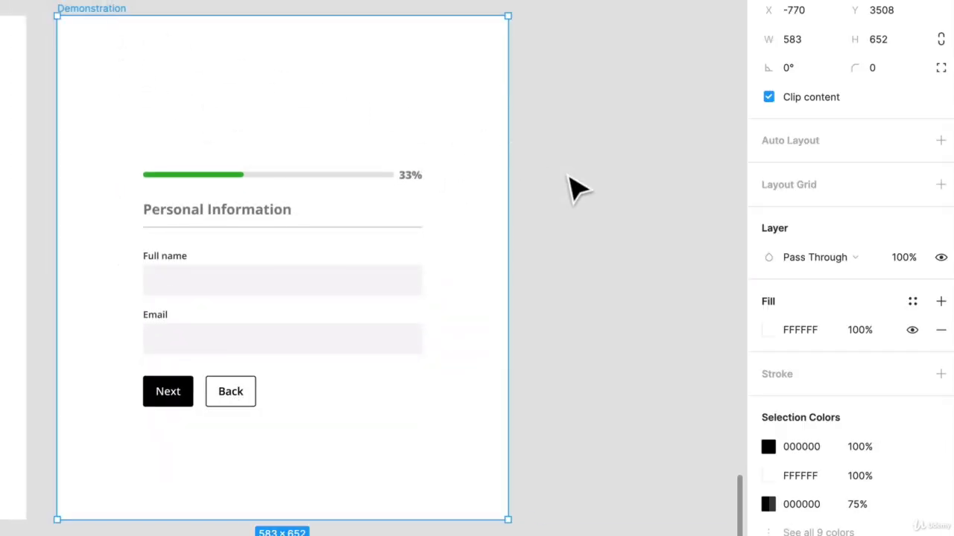
pyautogui.hotkey('ctrl', 'd')
pyautogui.click(412, 103)
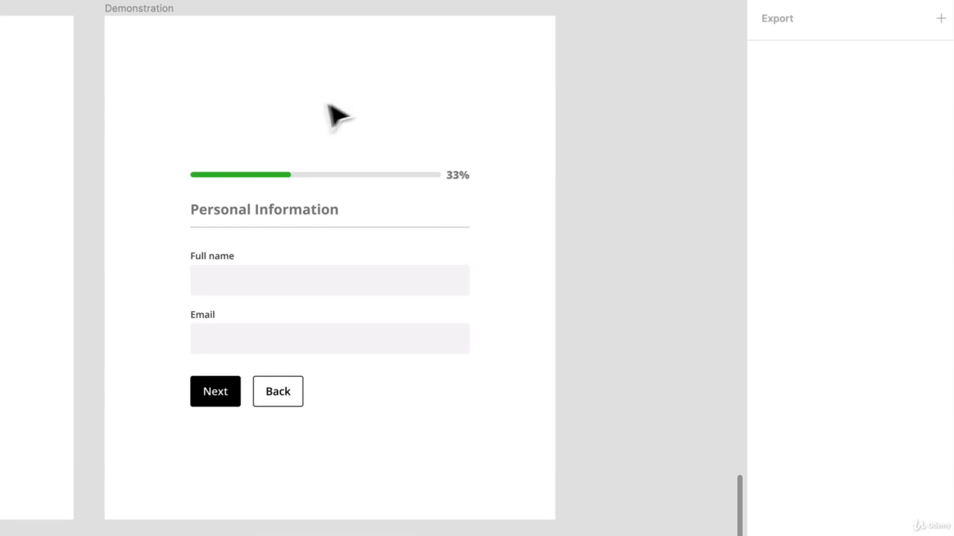
# - Replace the progress bar in the duplicated frame with three green 112 × 7 segments in a row spanning the form's width
pyautogui.scroll(5, 310, 100)
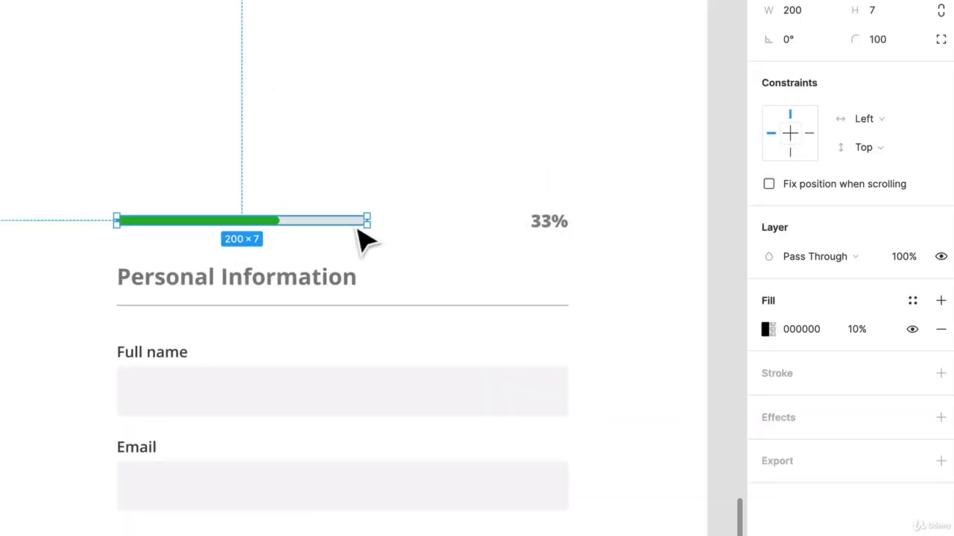
pyautogui.moveTo(354, 220); pyautogui.dragTo(465, 177)
pyautogui.click(274, 219)
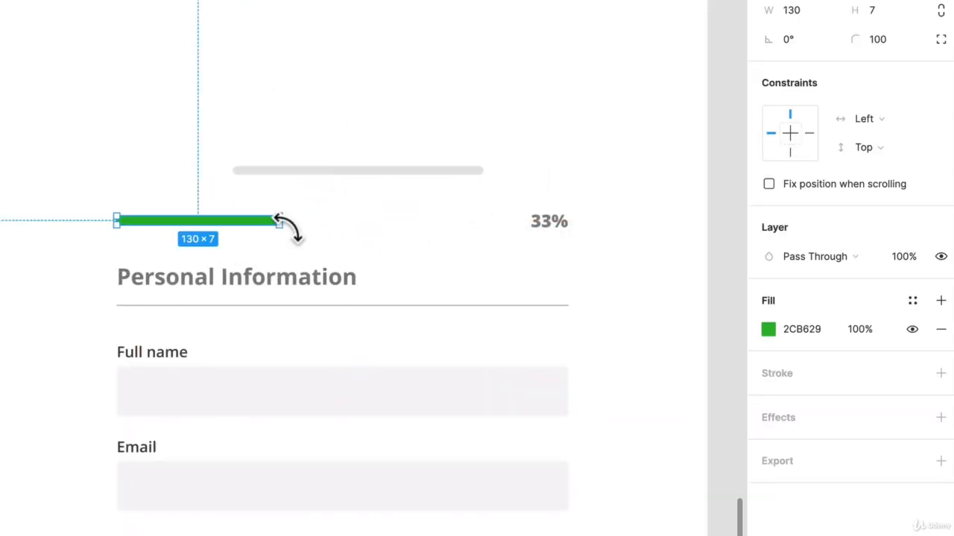
pyautogui.moveTo(267, 221); pyautogui.dragTo(449, 156)
pyautogui.click(449, 156)
pyautogui.hotkey('ctrl', 'd')
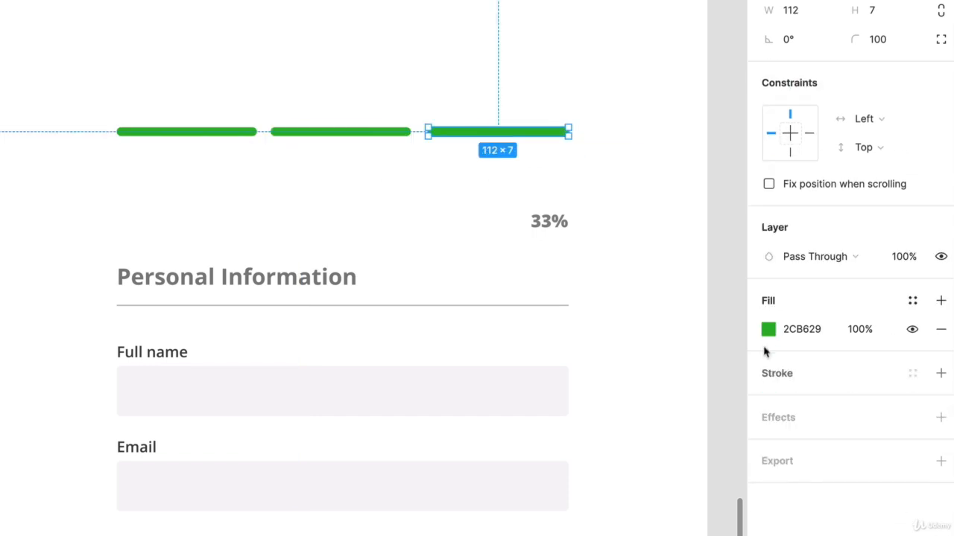
# - Try filling the third segment with the light grey sampled from the form fields
pyautogui.click(768, 330)
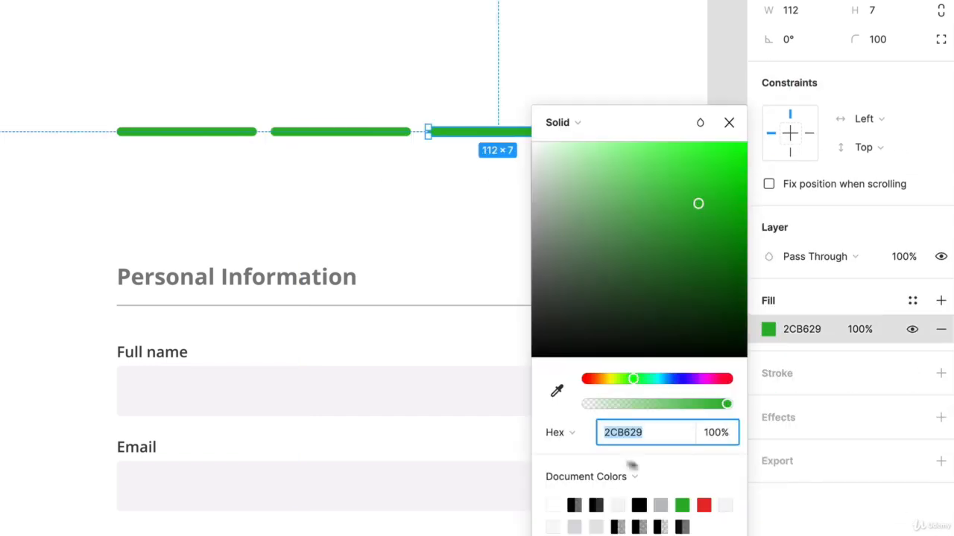
pyautogui.click(556, 390)
pyautogui.click(430, 413)
pyautogui.click(363, 181)
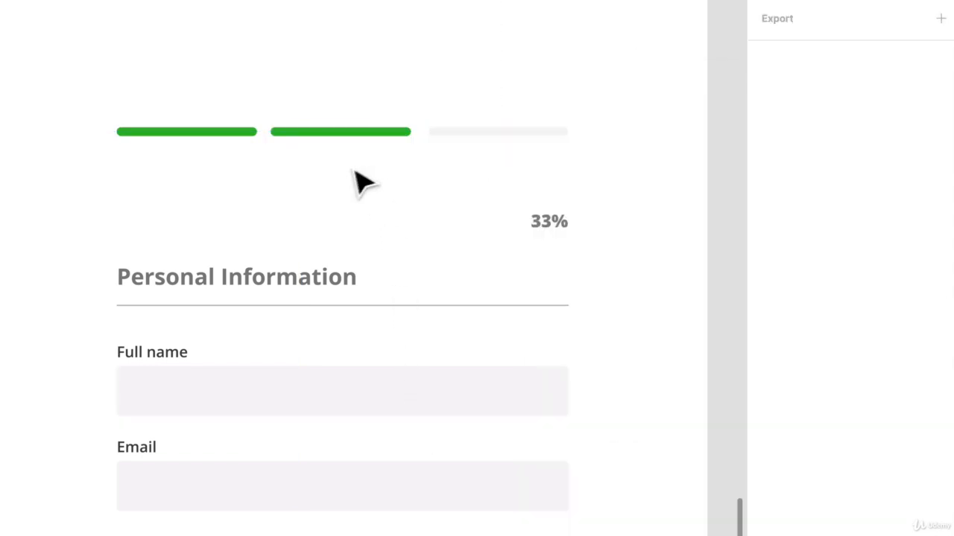
# - Set the third segment's fill to 000000 at 10% opacity
pyautogui.click(532, 140)
pyautogui.click(775, 335)
pyautogui.click(770, 329)
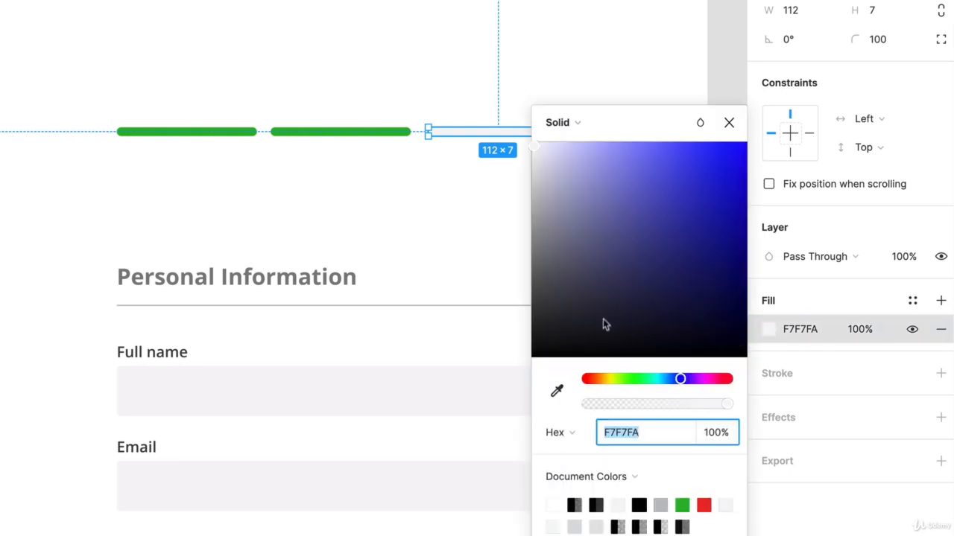
pyautogui.write('000000')
pyautogui.press('Return')
pyautogui.click(711, 433)
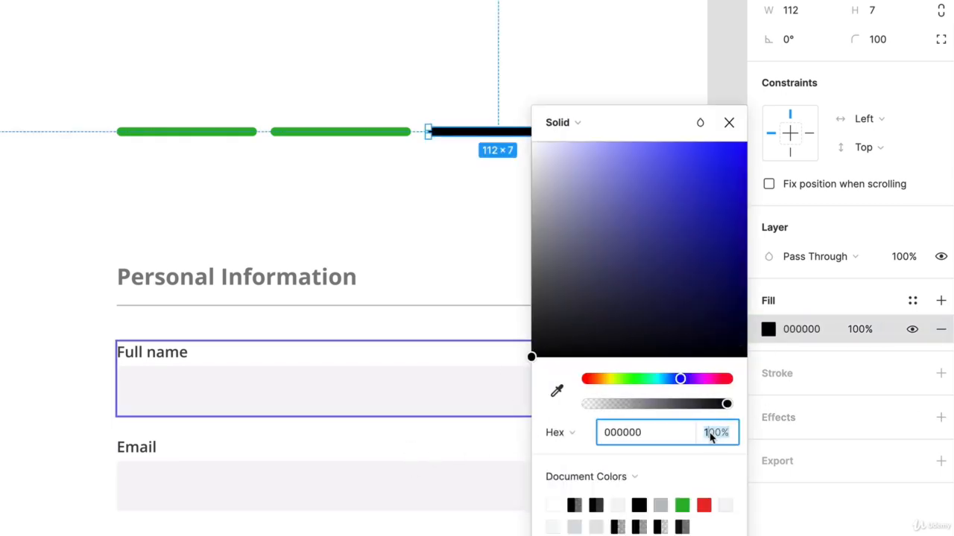
pyautogui.write('10')
pyautogui.press('Return')
pyautogui.click(392, 221)
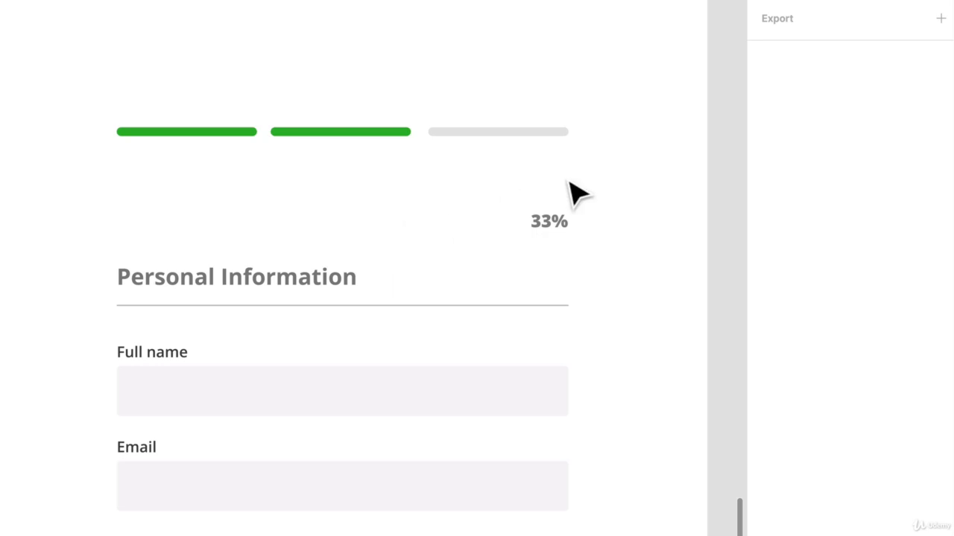
# - Move the three segments down closer to the heading and place the 33% label above the first segment, aligned to its starting edge
pyautogui.moveTo(558, 170); pyautogui.dragTo(134, 99)
pyautogui.moveTo(203, 140); pyautogui.dragTo(203, 196)
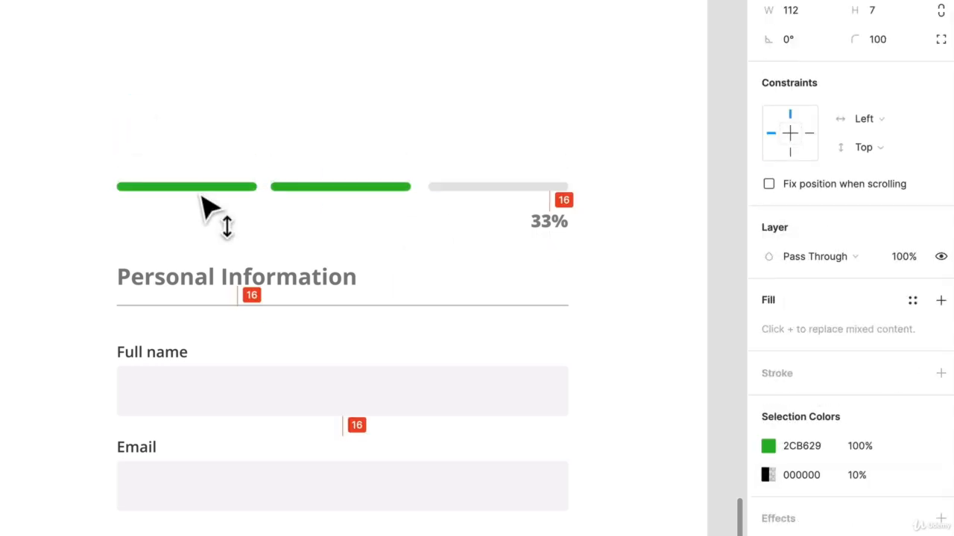
pyautogui.moveTo(553, 231); pyautogui.dragTo(146, 170)
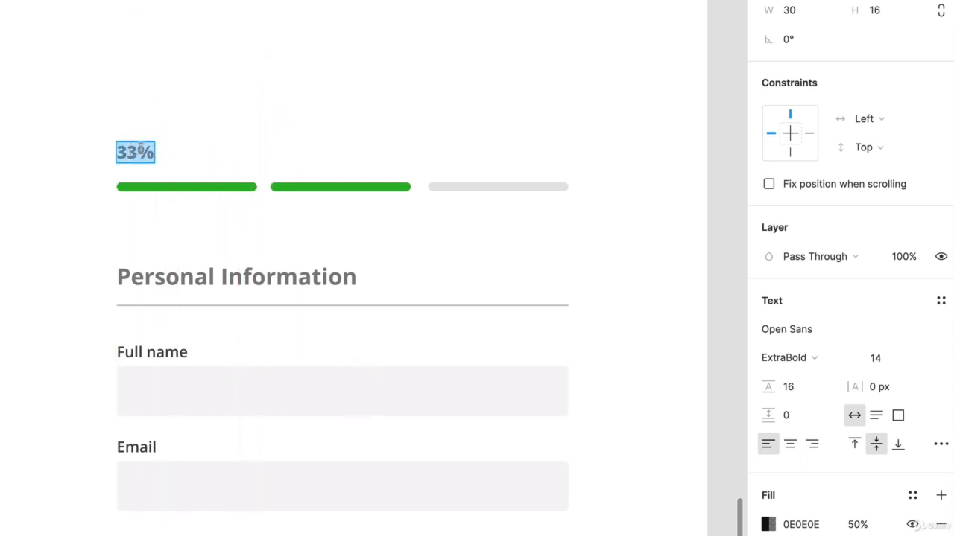
# - Fill the second segment with the grey sampled from the third segment
pyautogui.click(327, 198)
pyautogui.press('i')
pyautogui.click(456, 195)
pyautogui.click(336, 94)
# - Change the label above the first segment to "Personal info"
pyautogui.doubleClick(131, 152)
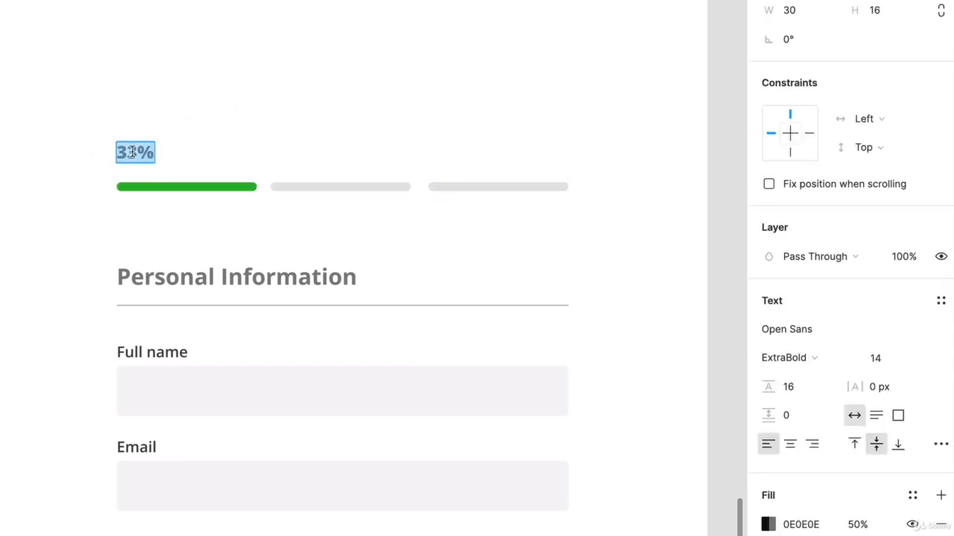
pyautogui.write('Personal')
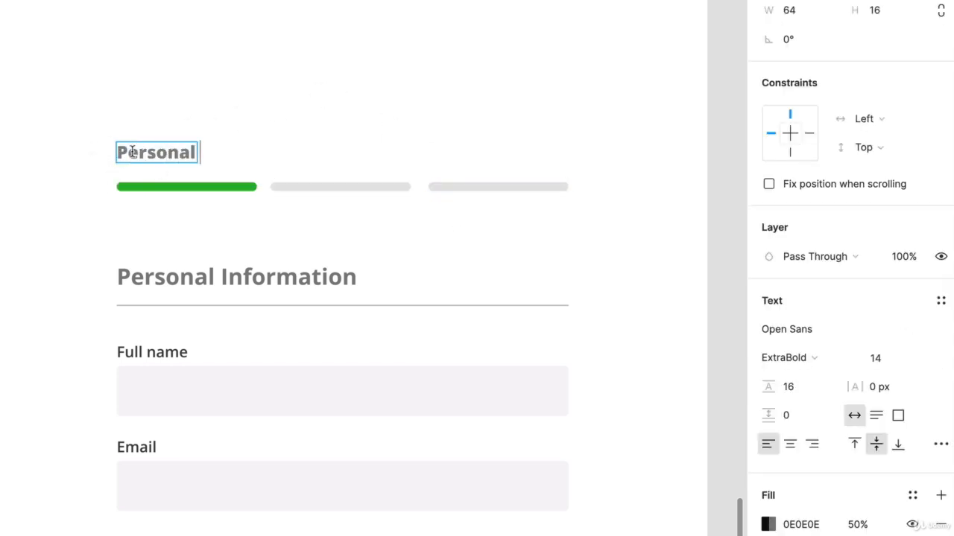
pyautogui.write(' info')
pyautogui.hotkey('ctrl', 'a')
# - Set the Personal info label to Bold at font size 12
pyautogui.click(788, 360)
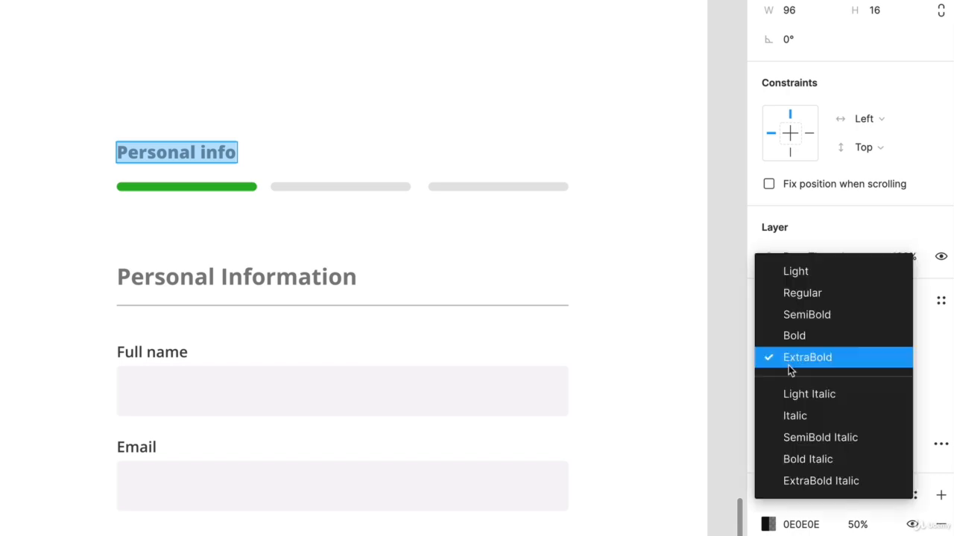
pyautogui.click(811, 333)
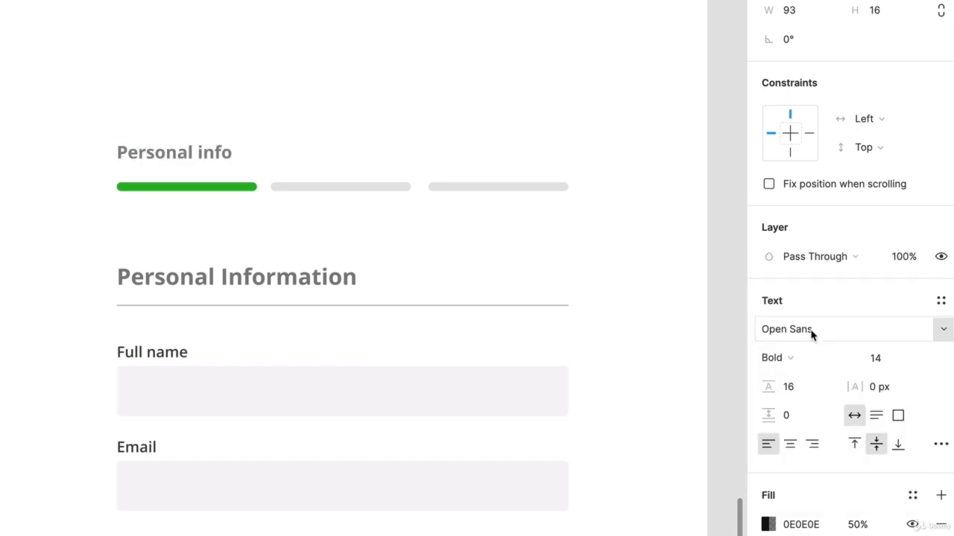
pyautogui.click(919, 361)
pyautogui.click(917, 373)
pyautogui.click(918, 362)
pyautogui.click(896, 293)
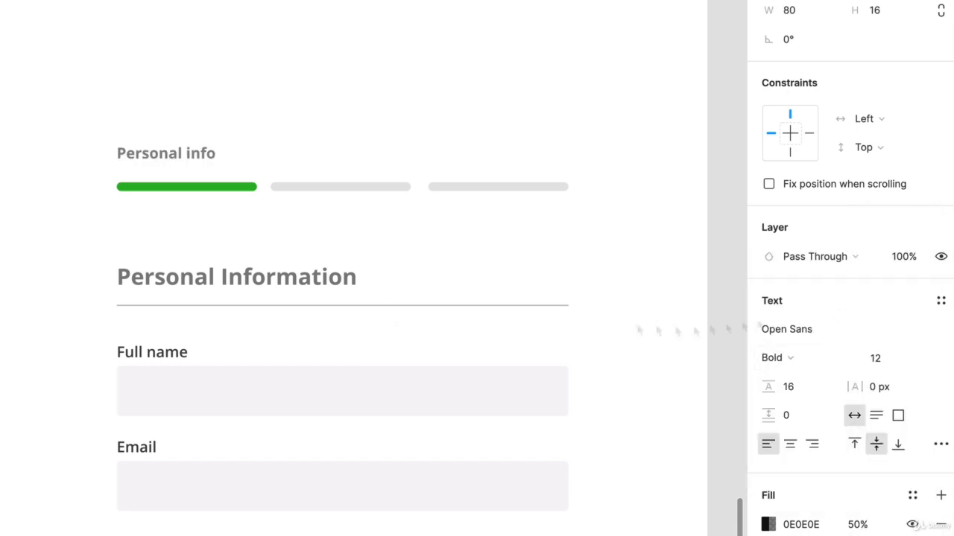
# - Copy the Personal info label above the second segment and change the copy's text to "Payment"
pyautogui.moveTo(191, 171); pyautogui.dragTo(336, 179)
pyautogui.doubleClick(188, 157)
pyautogui.click(344, 171)
pyautogui.doubleClick(326, 159)
pyautogui.write('Payment')
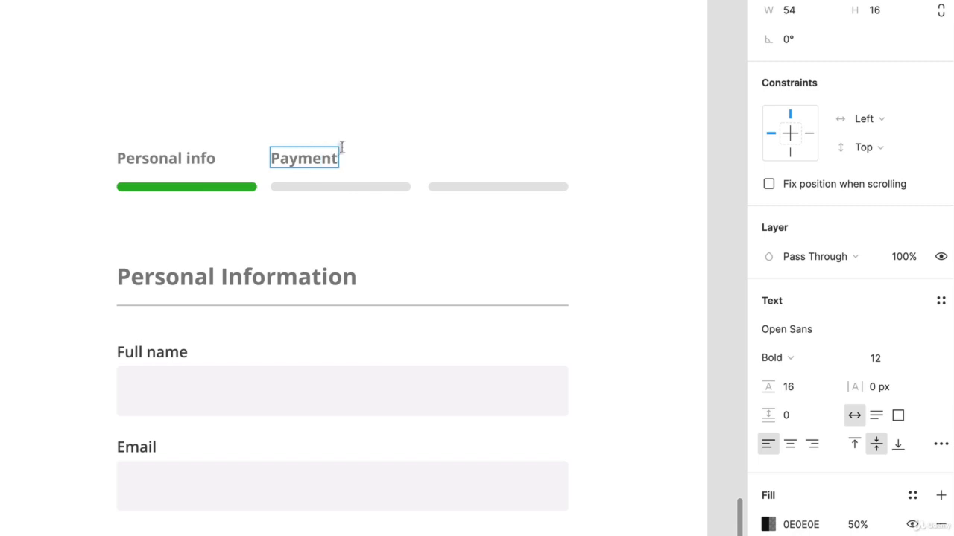
pyautogui.click(341, 146)
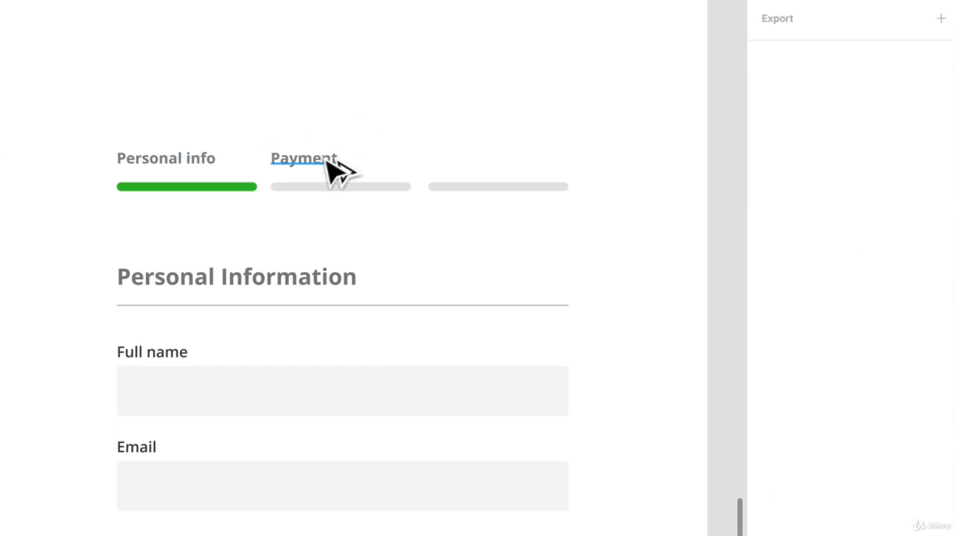
# - Copy the Payment label above the third segment and change the copy's text to "Shipping"
pyautogui.moveTo(335, 171); pyautogui.dragTo(485, 185)
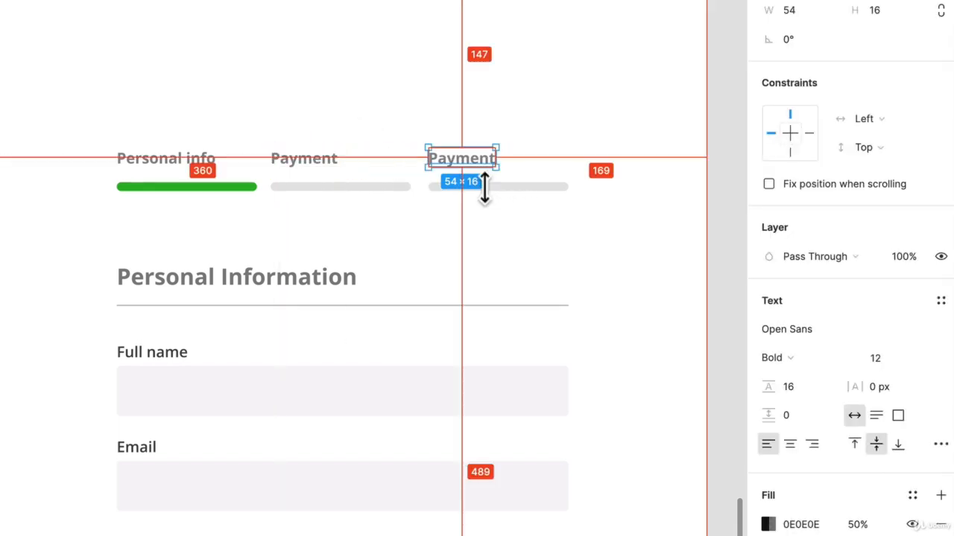
pyautogui.press('Return')
pyautogui.write('Shipping')
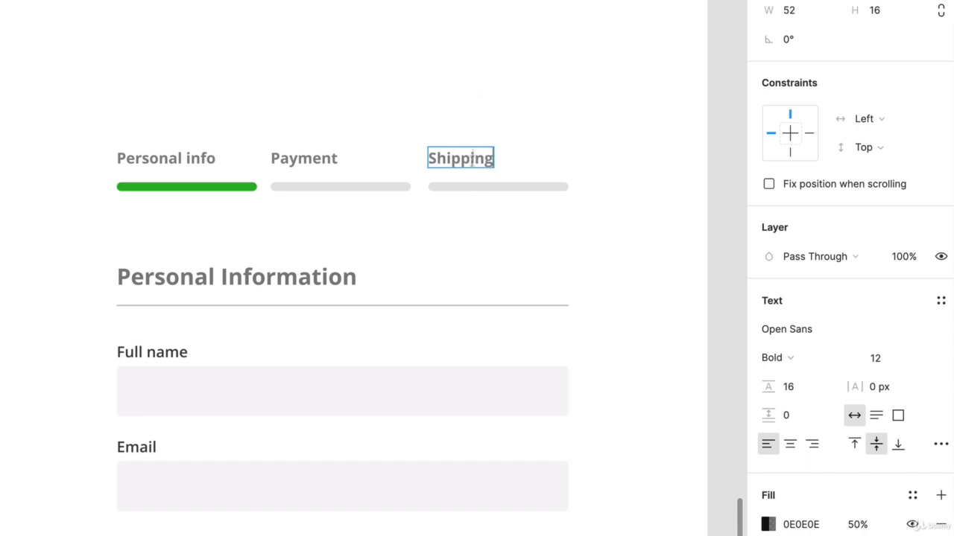
pyautogui.click(484, 63)
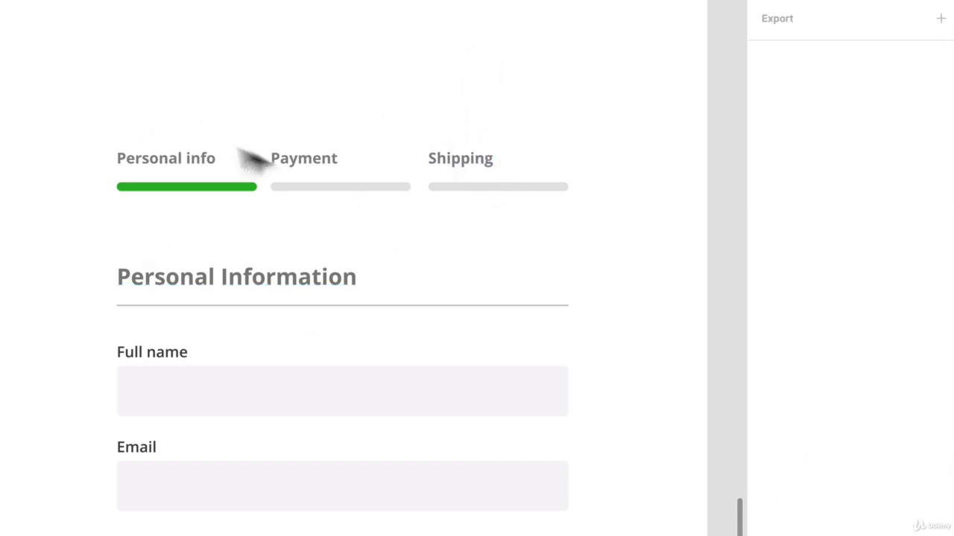
# - Duplicate the Demonstration frame that contains the three labeled progress segments
pyautogui.scroll(-5, 264, 224)
pyautogui.hscroll(-2, 265, 225)
pyautogui.hscroll(-2, 264, 225)
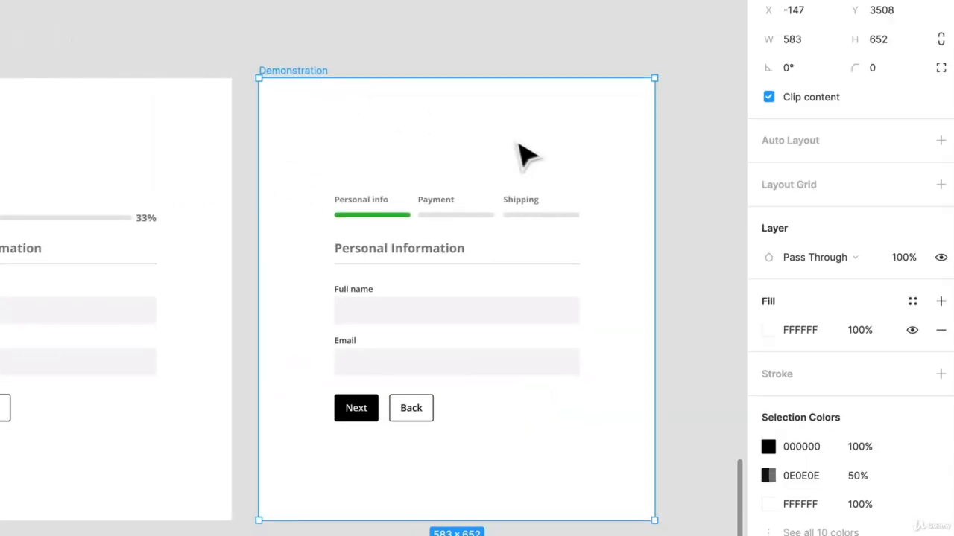
pyautogui.press('super+d')
pyautogui.hscroll(5, 506, 158)
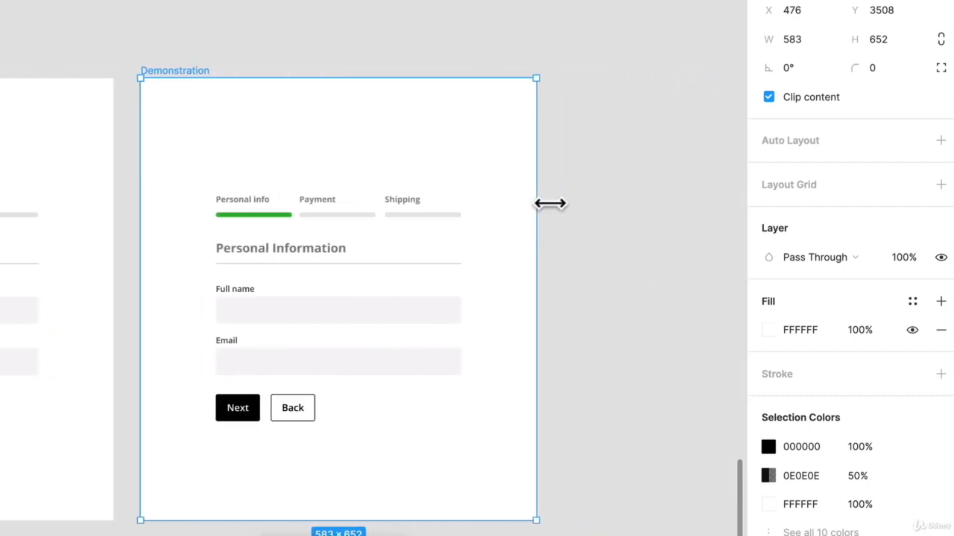
# - Delete the three progress segments and the Personal info and Payment labels from the duplicated frame
pyautogui.click(447, 181)
pyautogui.scroll(3, 283, 156)
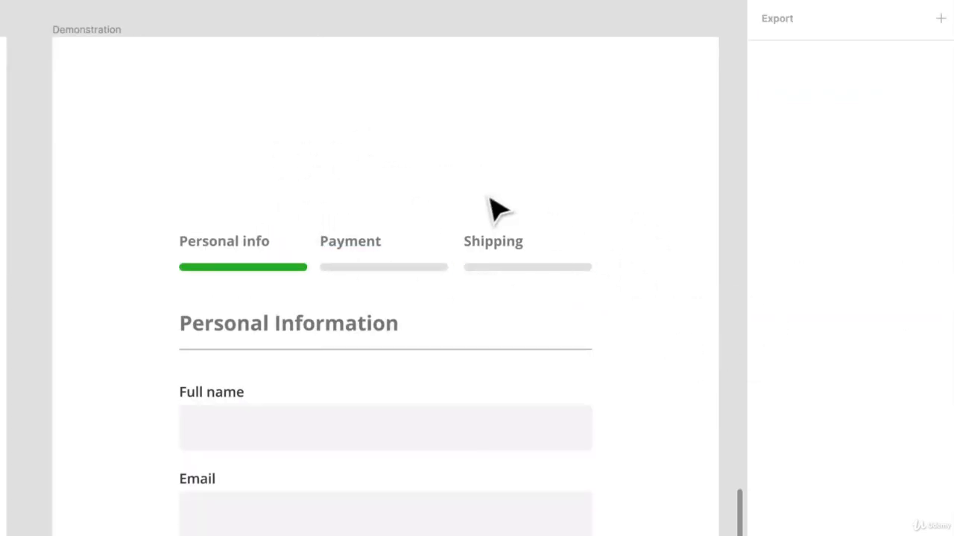
pyautogui.click(209, 267)
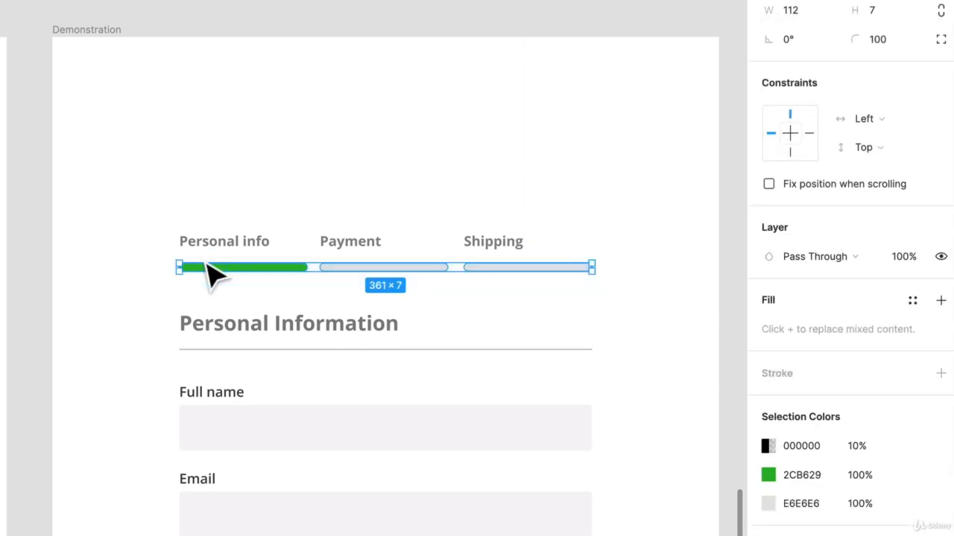
pyautogui.press('Delete')
pyautogui.click(237, 243)
pyautogui.keyDown('shift'); pyautogui.click(348, 245); pyautogui.keyUp('shift')
pyautogui.press('Delete')
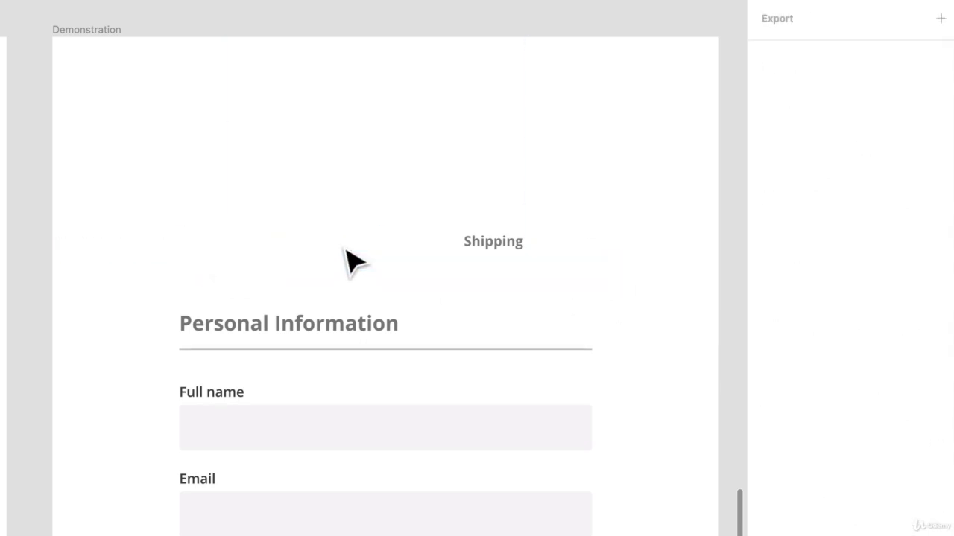
# - Move the Shipping label level with the Personal Information heading at the divider's right end and change it to right-aligned text "Step 1 or 3"
pyautogui.moveTo(516, 252); pyautogui.dragTo(576, 325)
pyautogui.press('alt+super+r')
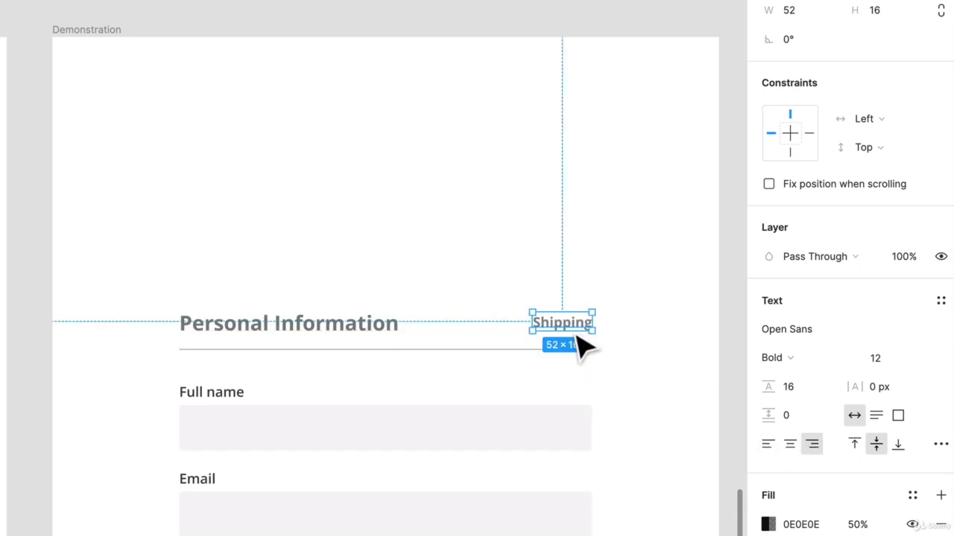
pyautogui.doubleClick(568, 326)
pyautogui.write('S')
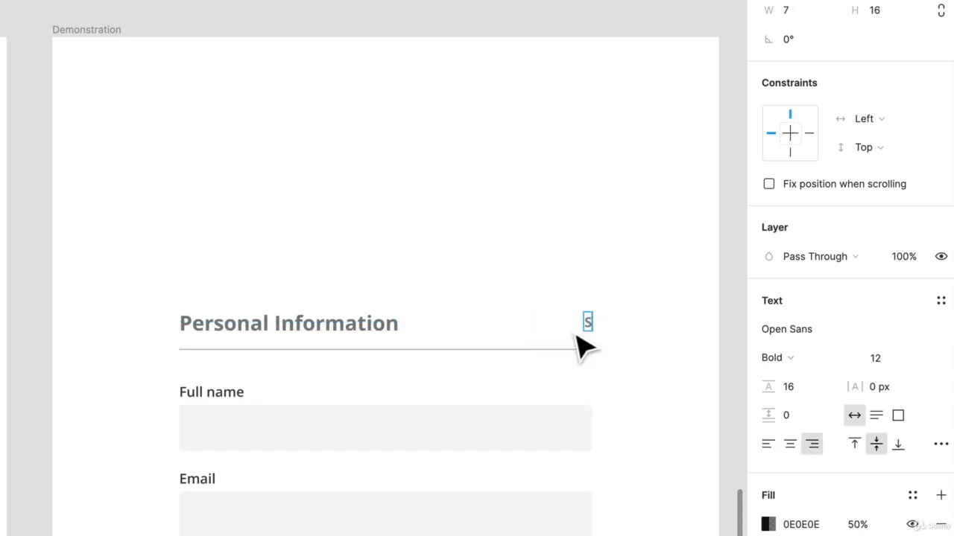
pyautogui.write('tep 1')
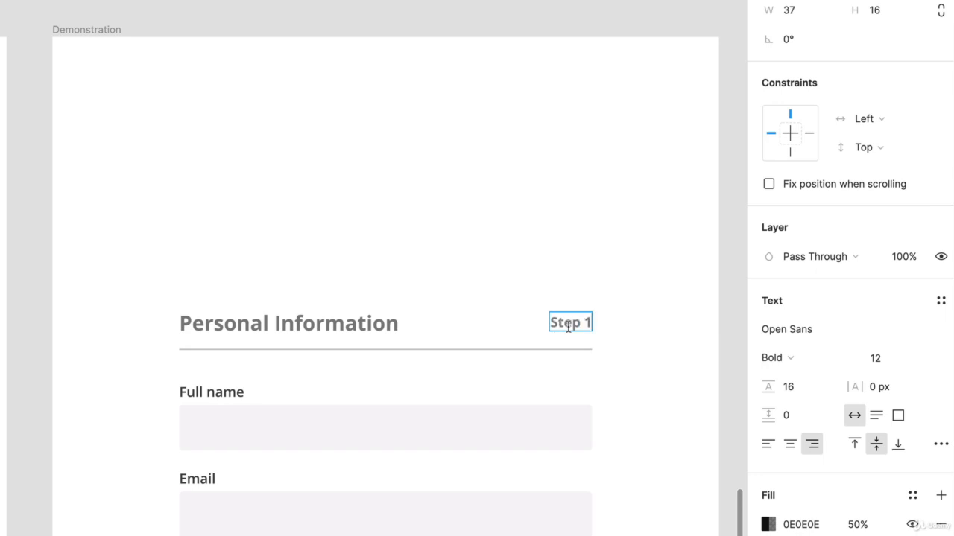
pyautogui.write(' or')
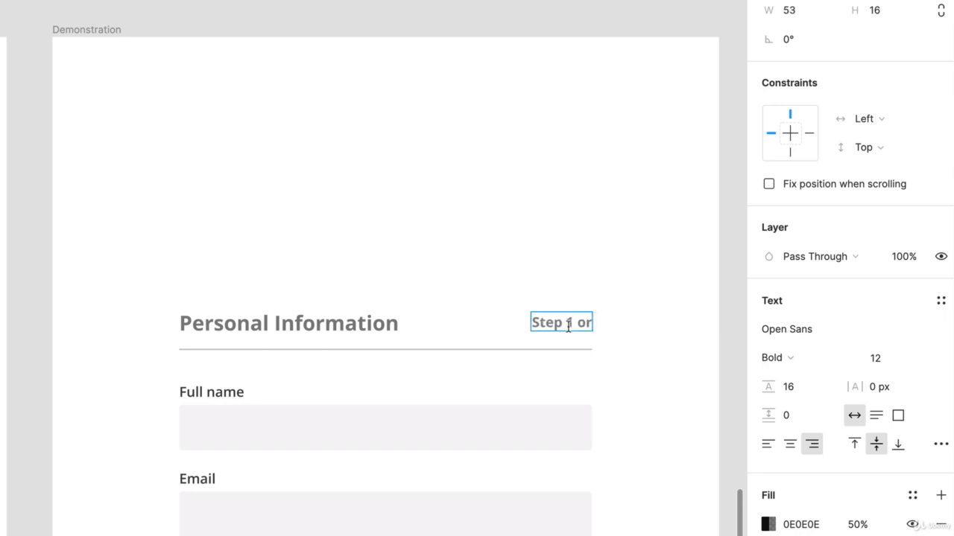
pyautogui.write(' 3')
pyautogui.press('Escape')
pyautogui.click(666, 296)
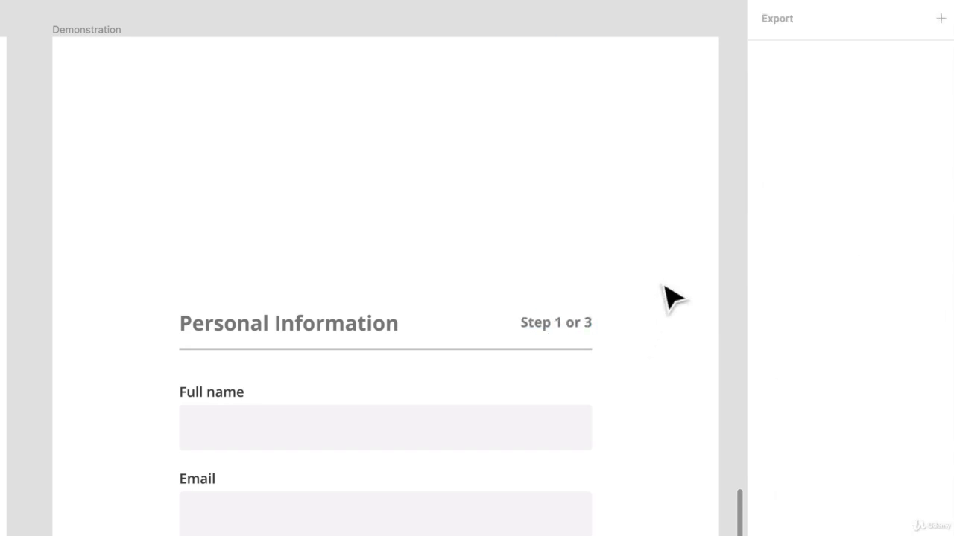
# - Examine the percentage, labeled-segment and step-count form variants side by side, along with the earlier layout and button examples
pyautogui.scroll(-4, 666, 296)
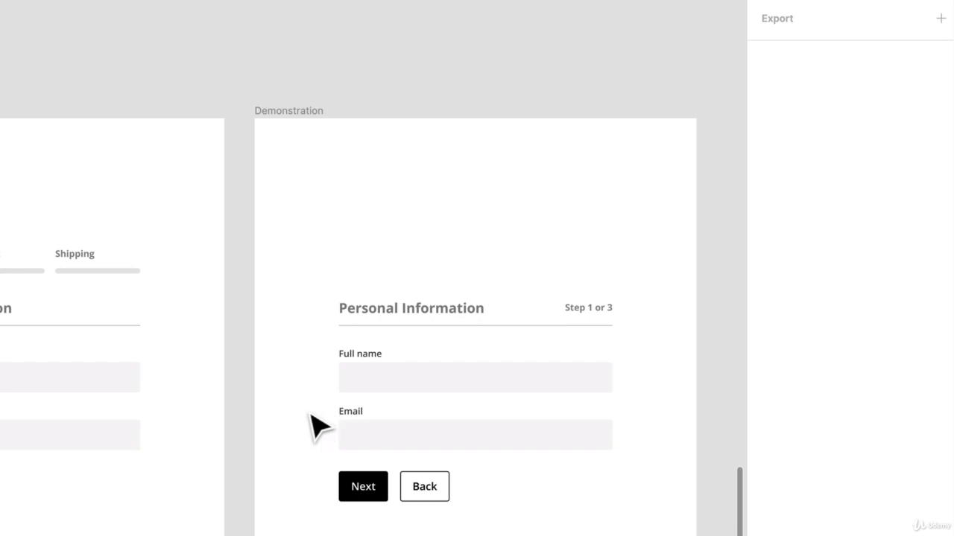
pyautogui.scroll(-2, 314, 425)
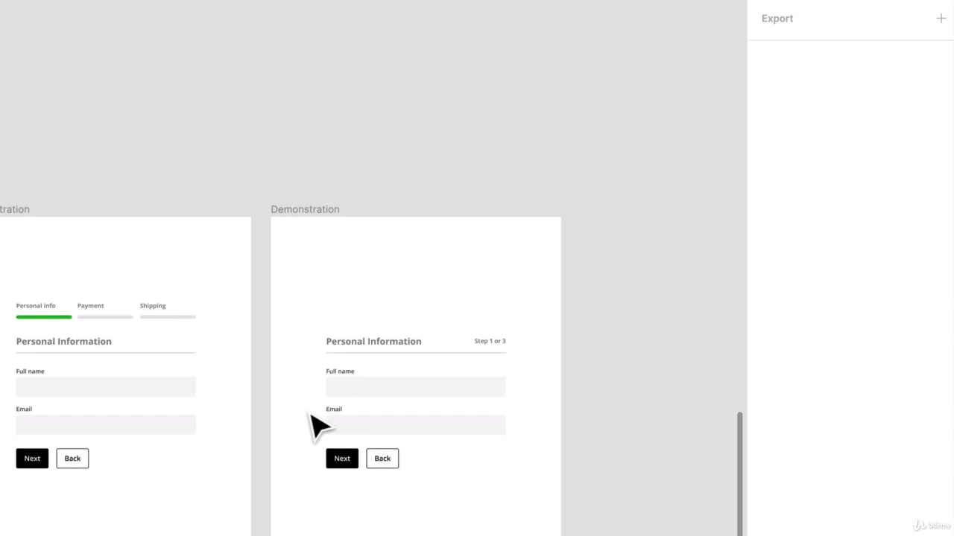
pyautogui.scroll(-2, 319, 426)
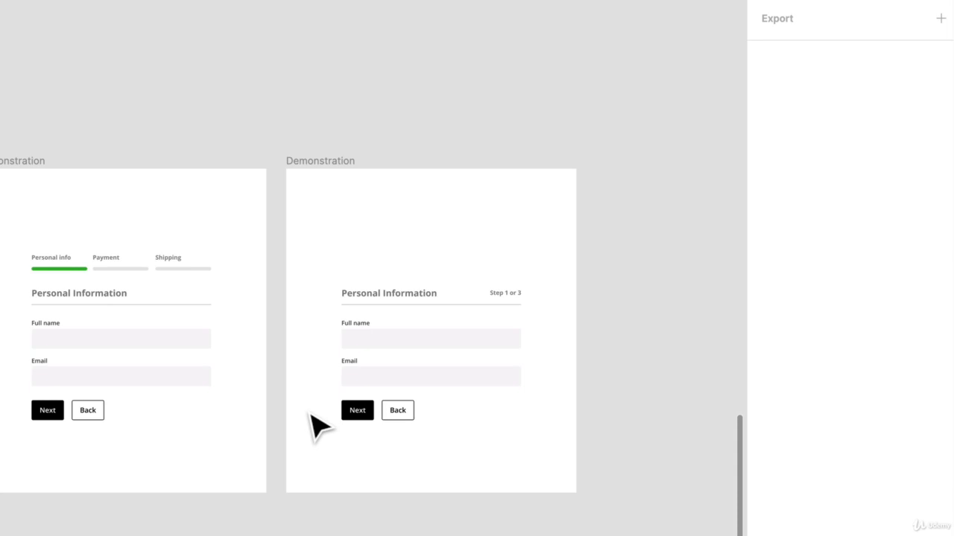
pyautogui.scroll(-3, 294, 404)
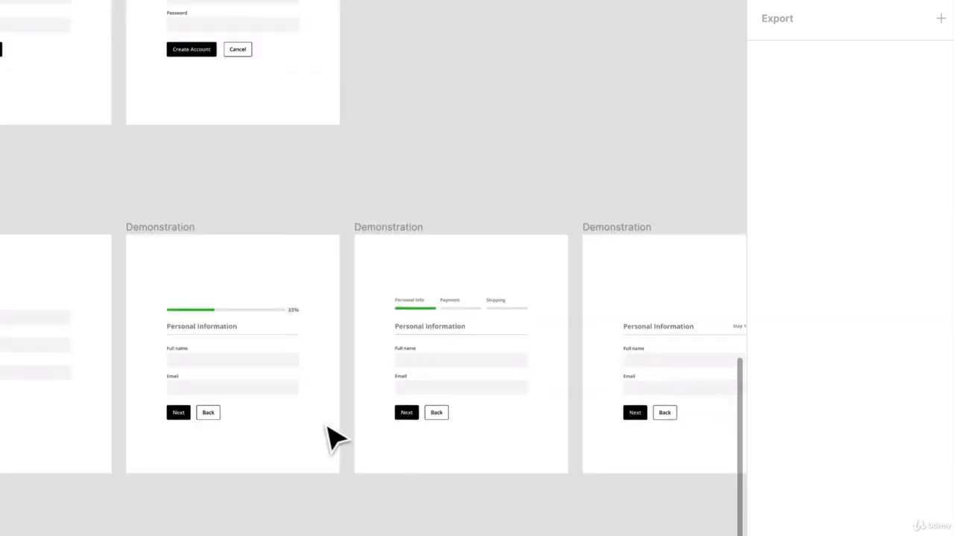
pyautogui.hscroll(2, 332, 438)
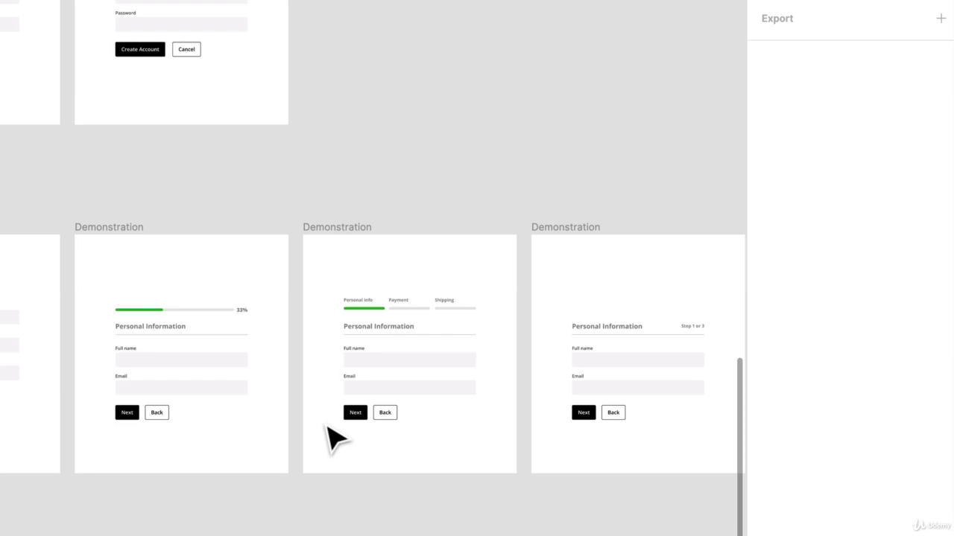
pyautogui.hscroll(-1, 326, 426)
pyautogui.scroll(-1, 328, 425)
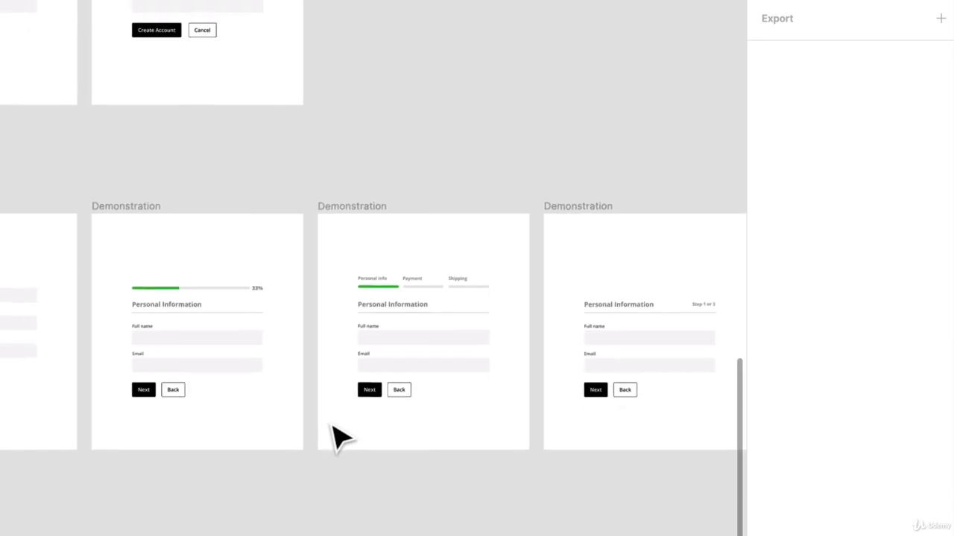
pyautogui.scroll(-2, 199, 281)
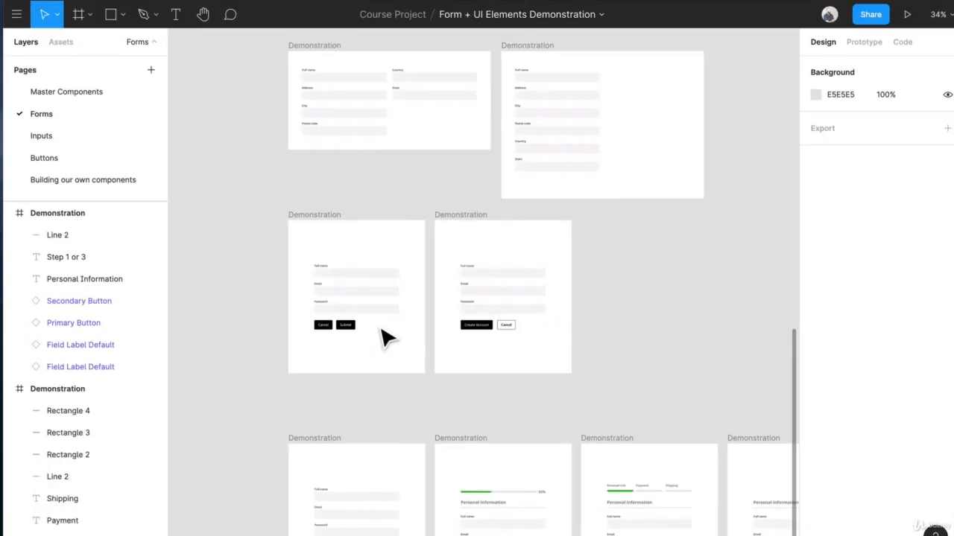